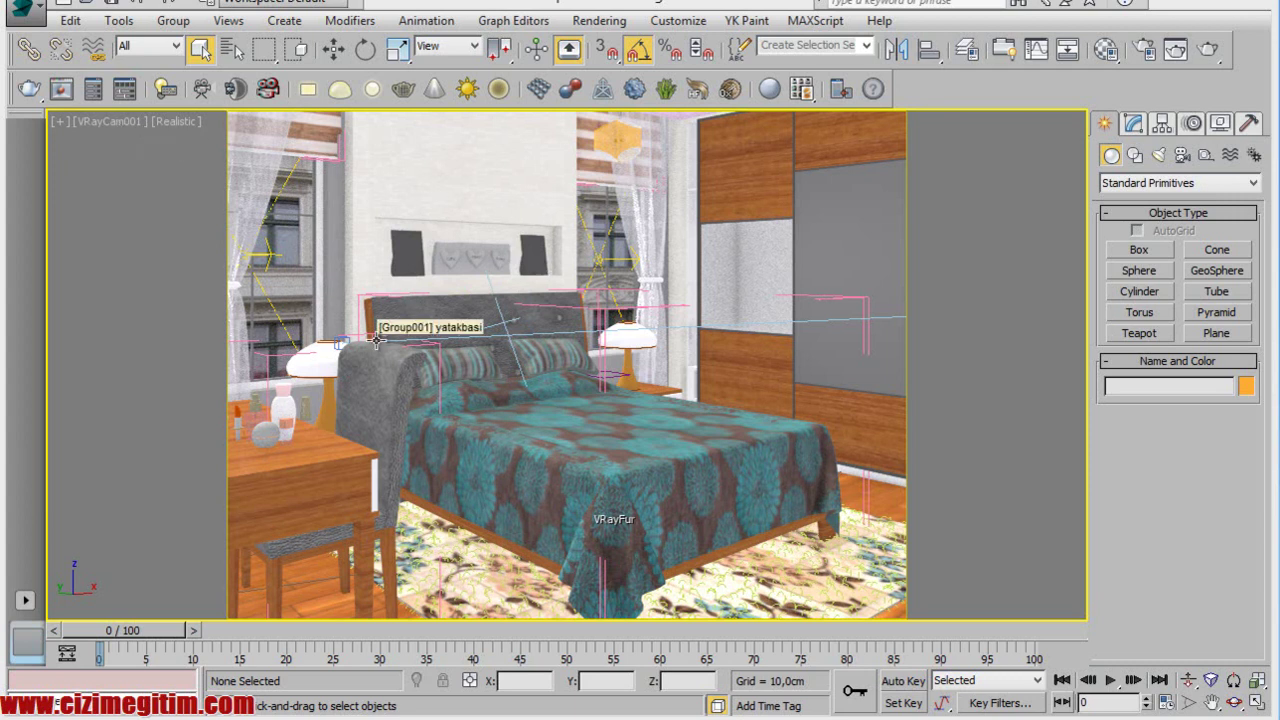
# Switch the viewport from the camera to Perspective and pan back into the bedroom toward the headboard.
pyautogui.click(163, 330)
pyautogui.press('p')
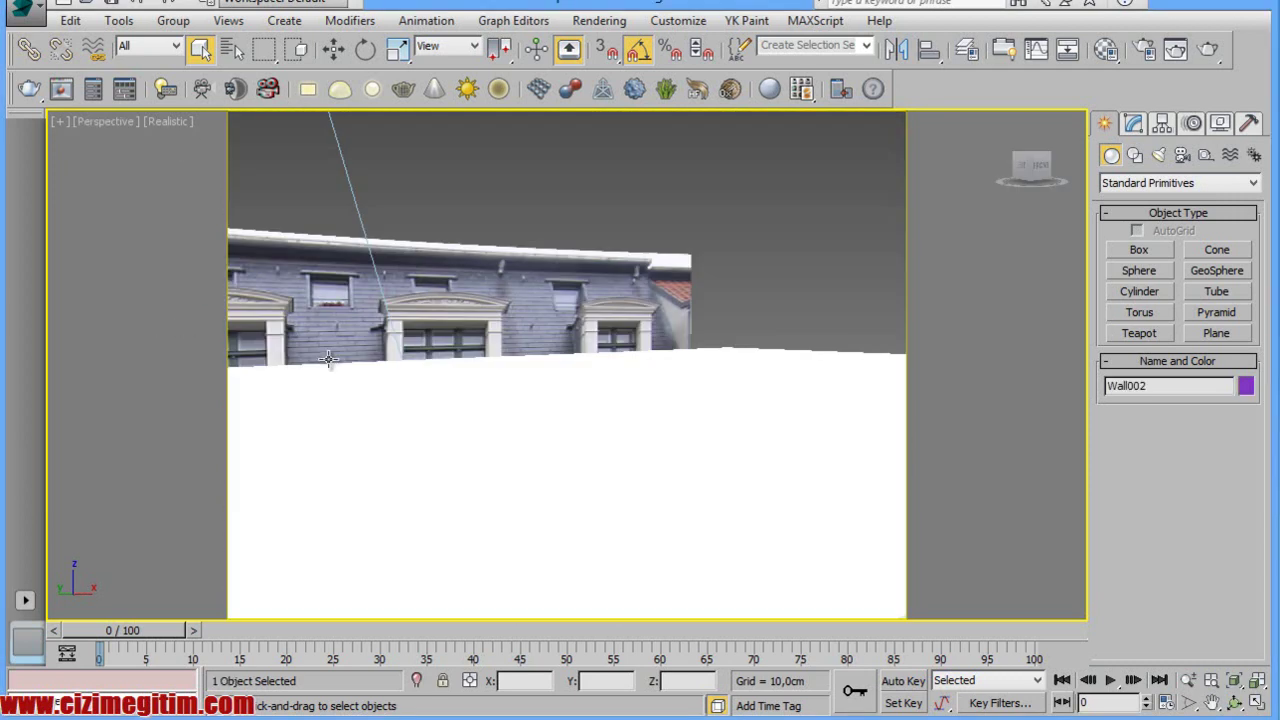
pyautogui.scroll(5, 506, 460)
pyautogui.moveTo(537, 457); pyautogui.dragTo(549, 266, button='middle')
pyautogui.moveTo(594, 523)
pyautogui.mouseDown(button='middle')
pyautogui.moveTo(603, 434)
pyautogui.moveTo(676, 384)
pyautogui.mouseUp(button='middle')
pyautogui.scroll(-2, 676, 384)
pyautogui.scroll(-2, 703, 374)
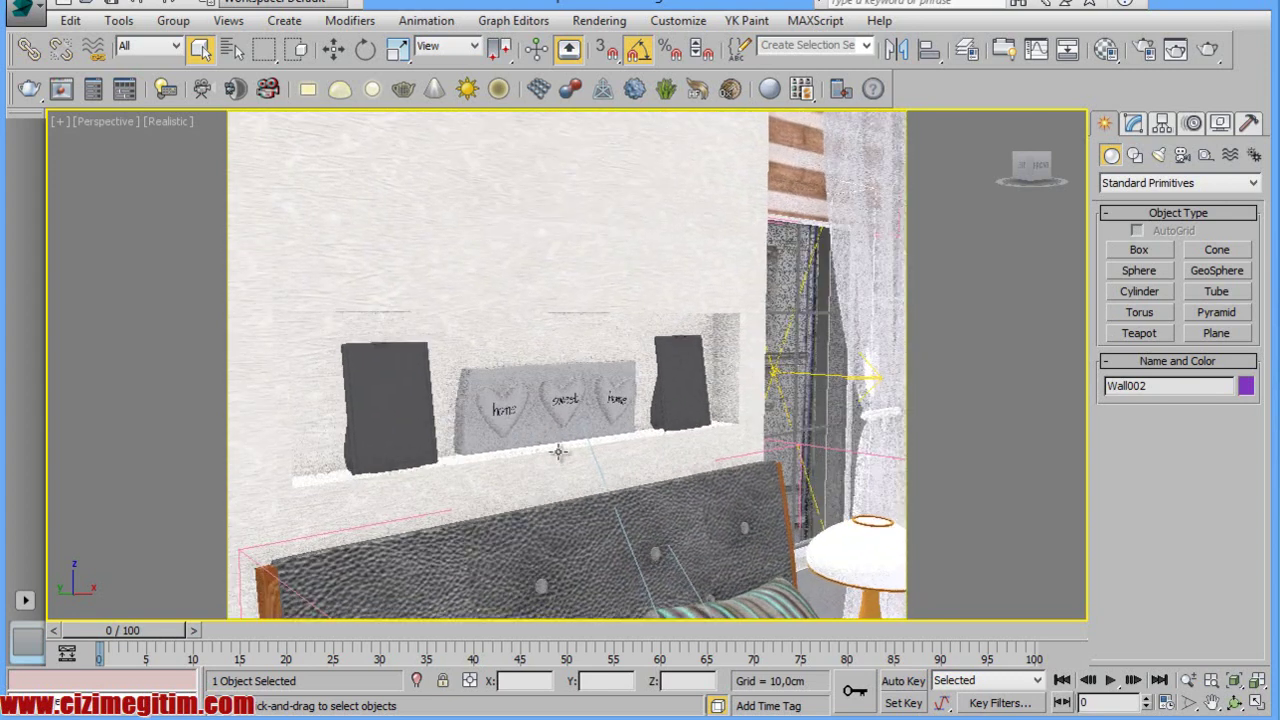
pyautogui.scroll(-4, 558, 452)
pyautogui.scroll(-3, 560, 455)
pyautogui.scroll(4, 570, 470)
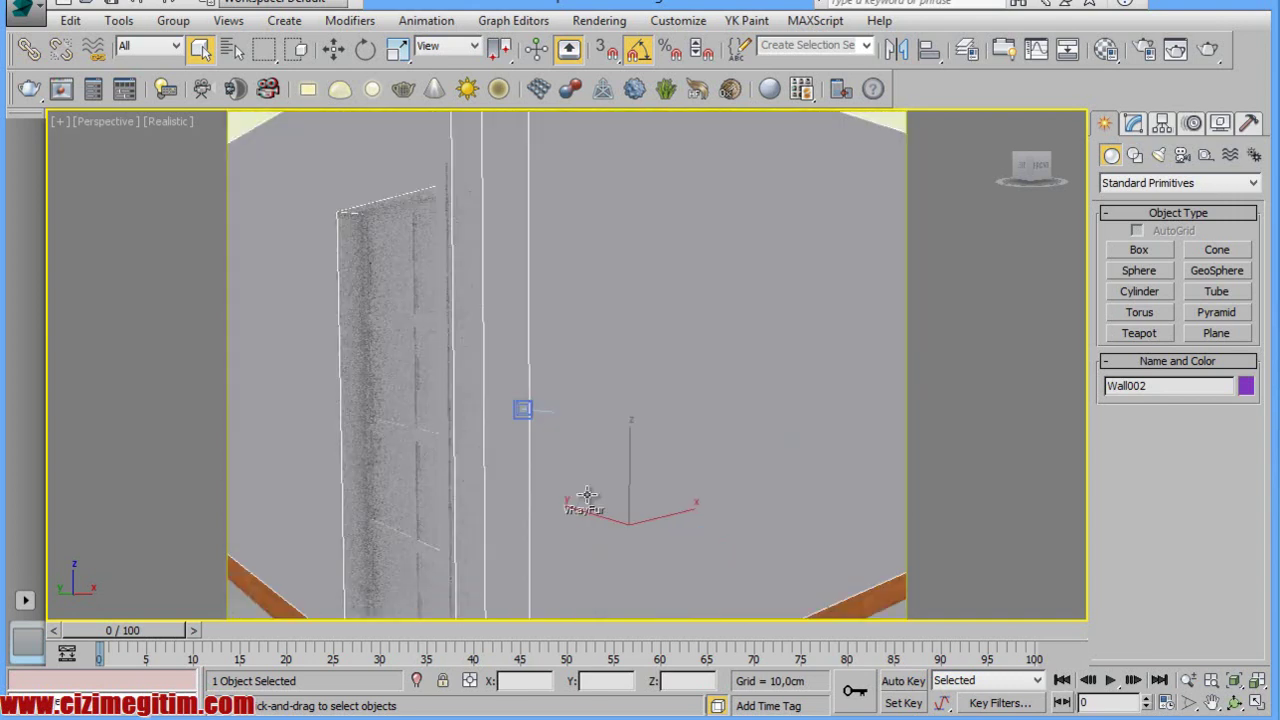
pyautogui.scroll(3, 587, 494)
# Pan, zoom and orbit until the wall shelf and its two dark picture frames fill the view.
pyautogui.moveTo(510, 387); pyautogui.dragTo(557, 491, button='middle')
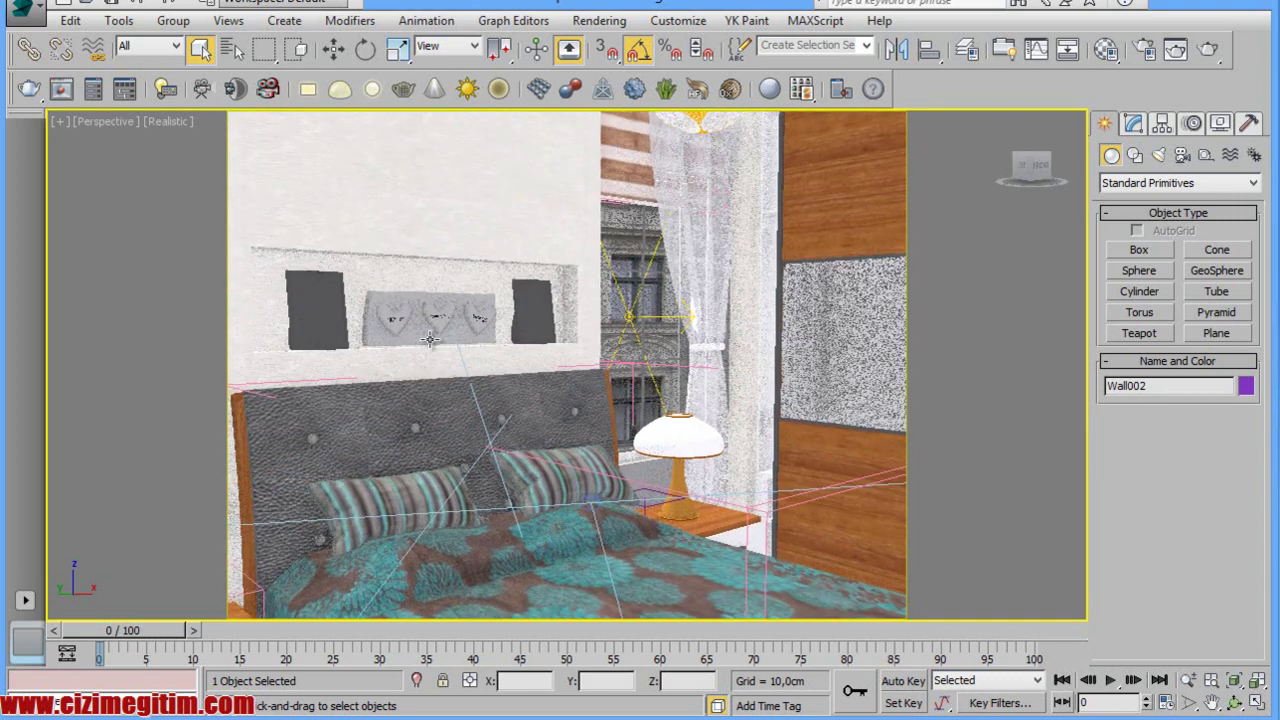
pyautogui.moveTo(400, 342); pyautogui.dragTo(455, 393, button='middle')
pyautogui.scroll(4, 400, 385)
pyautogui.scroll(1, 409, 380)
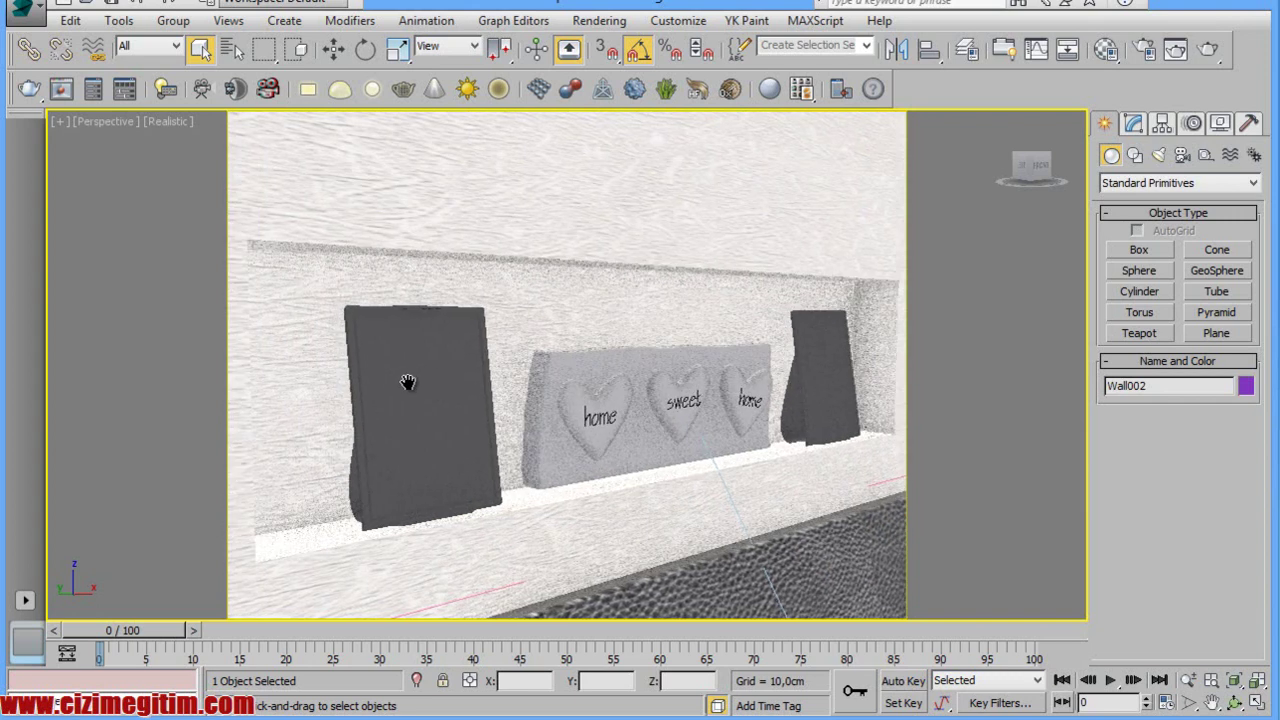
pyautogui.scroll(2, 423, 331)
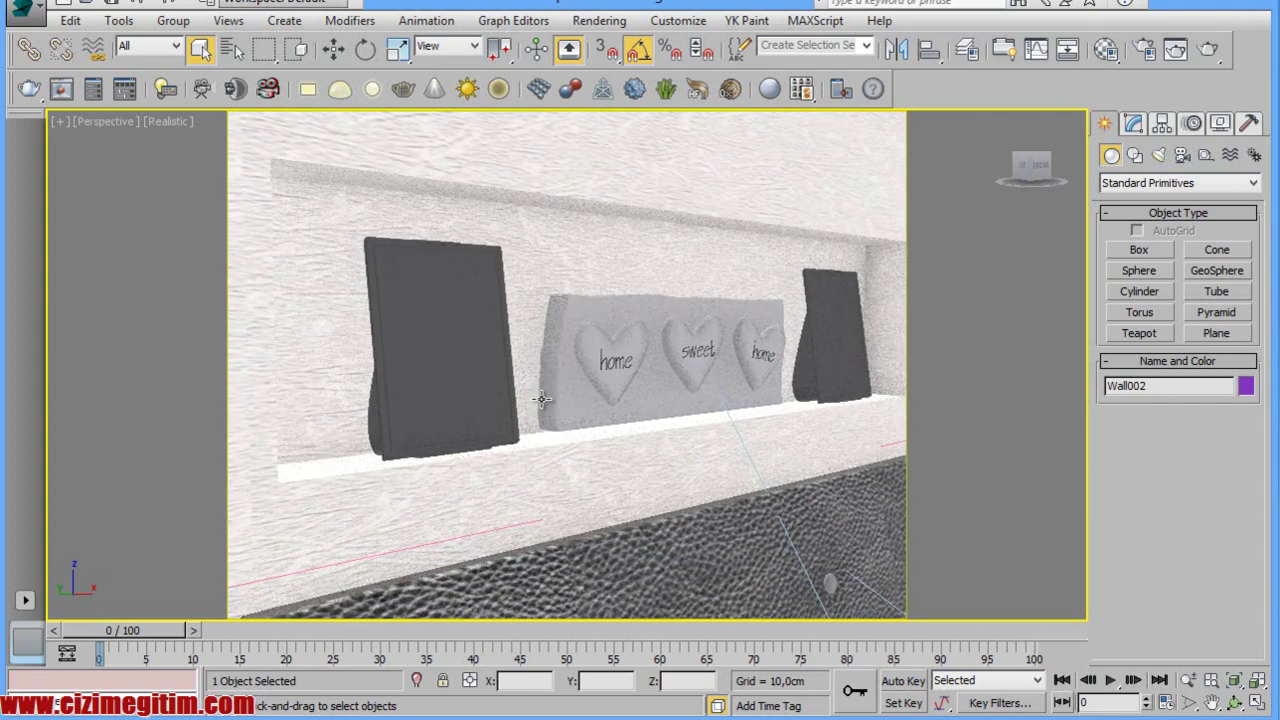
pyautogui.keyDown('alt'); pyautogui.moveTo(596, 397); pyautogui.dragTo(573, 402, button='middle'); pyautogui.keyUp('alt')
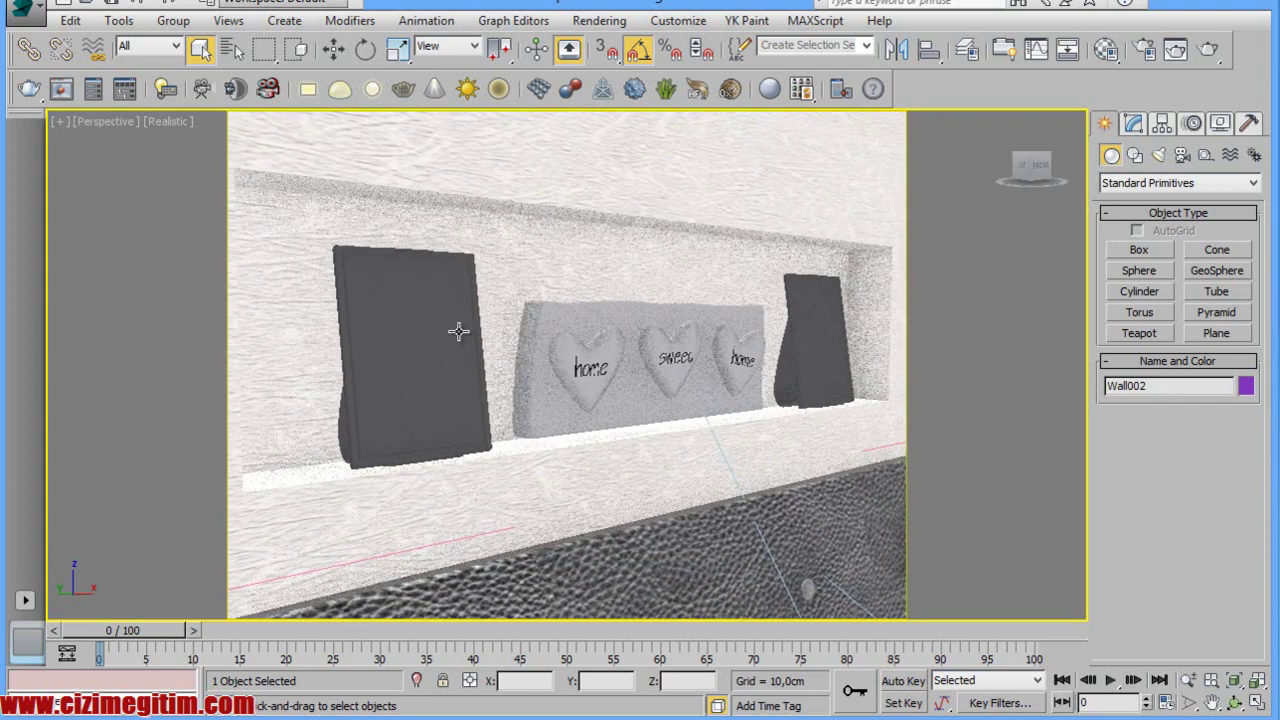
# Select the left dark picture frame group.
pyautogui.click(404, 380)
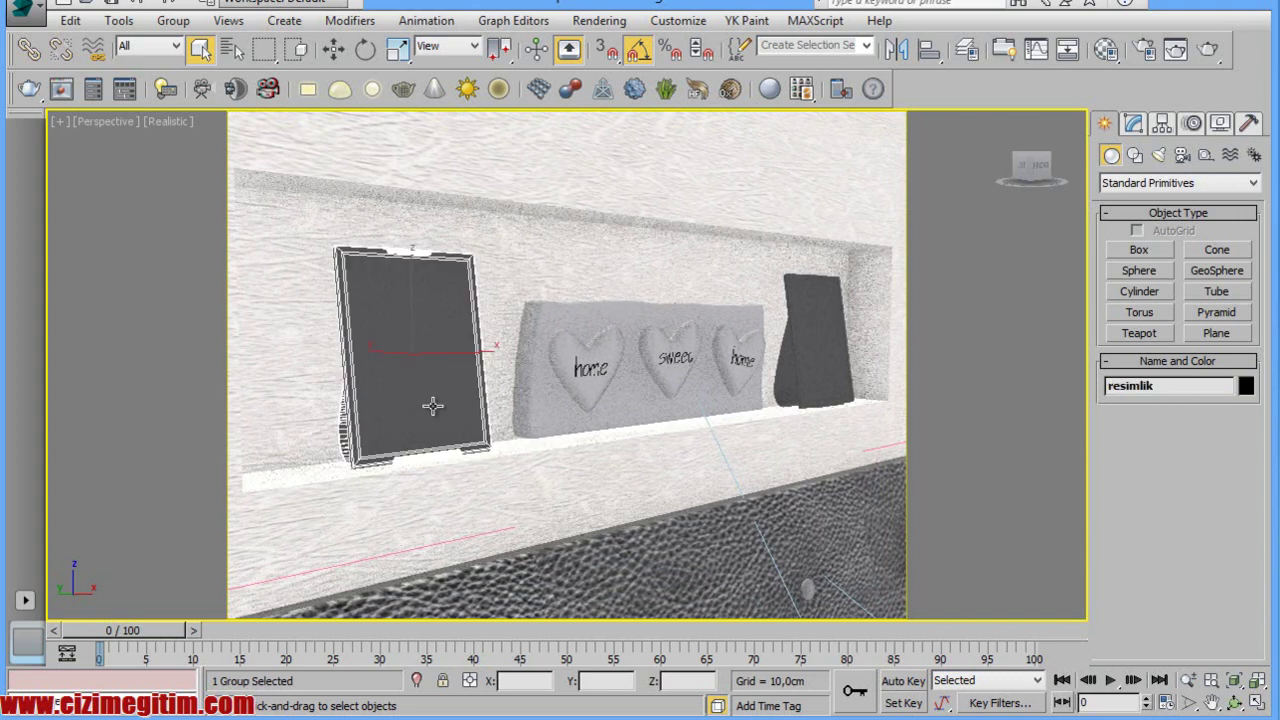
pyautogui.click(836, 334)
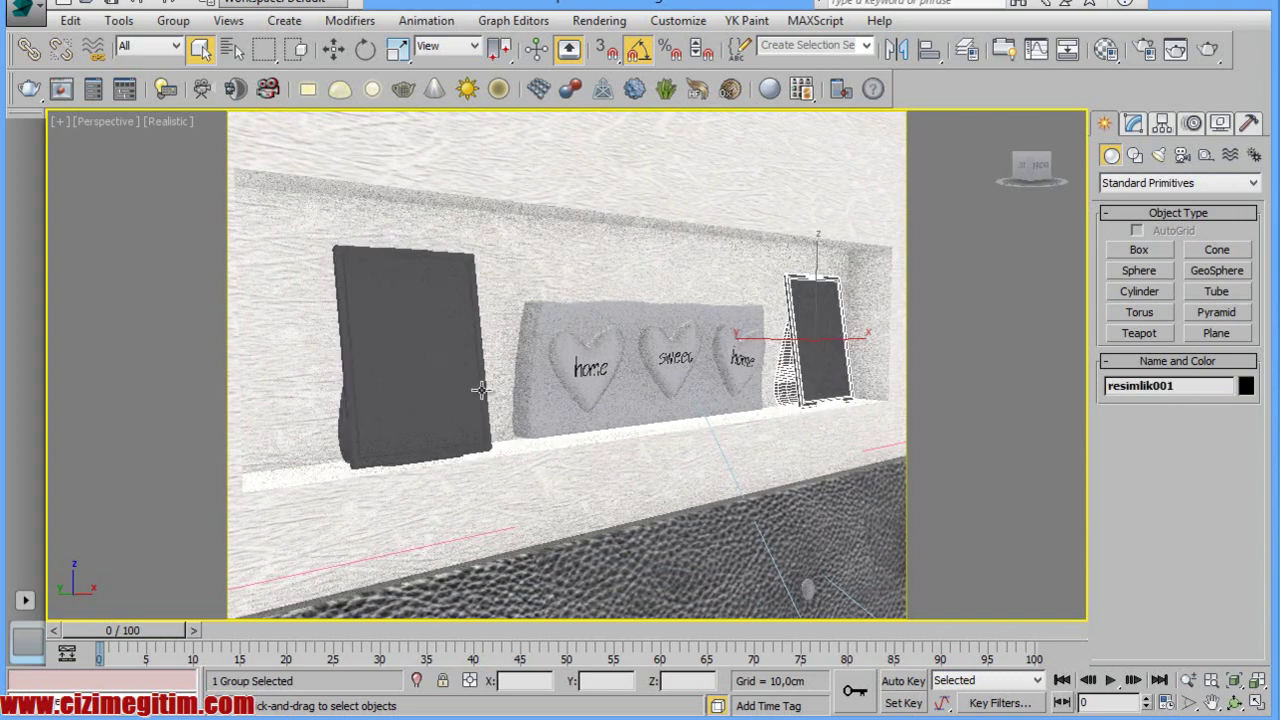
pyautogui.click(385, 368)
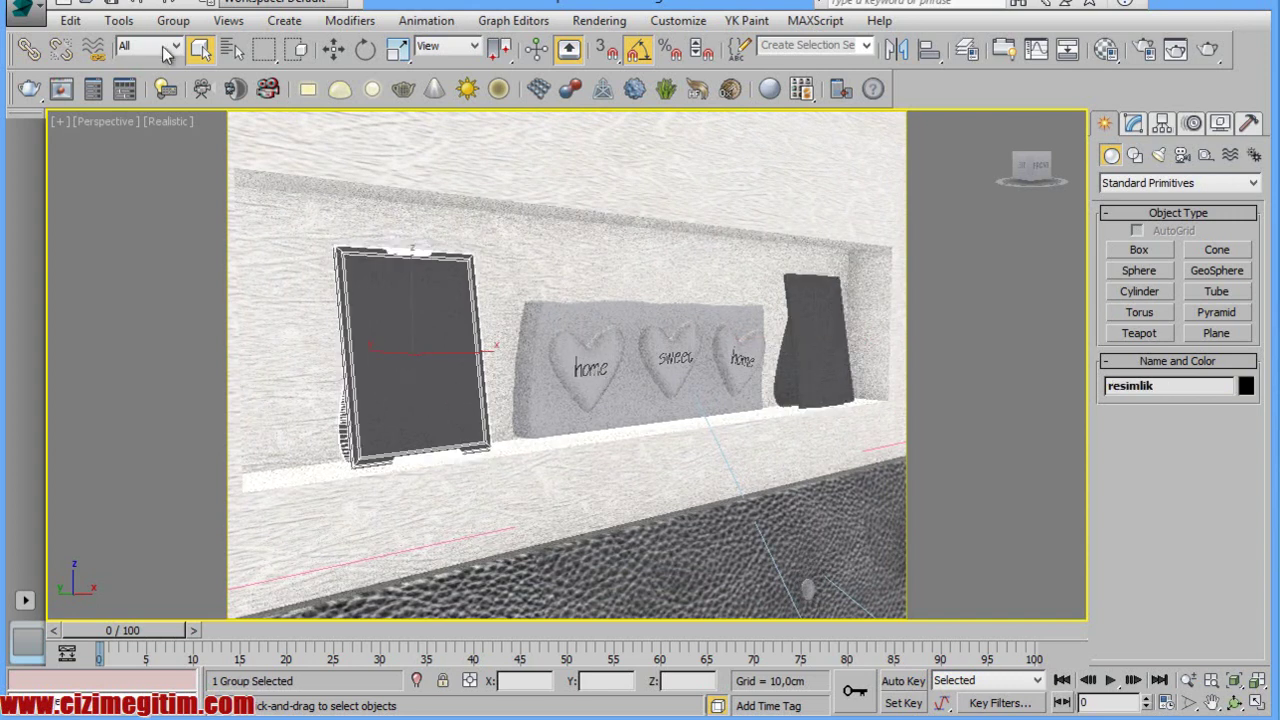
pyautogui.click(175, 28)
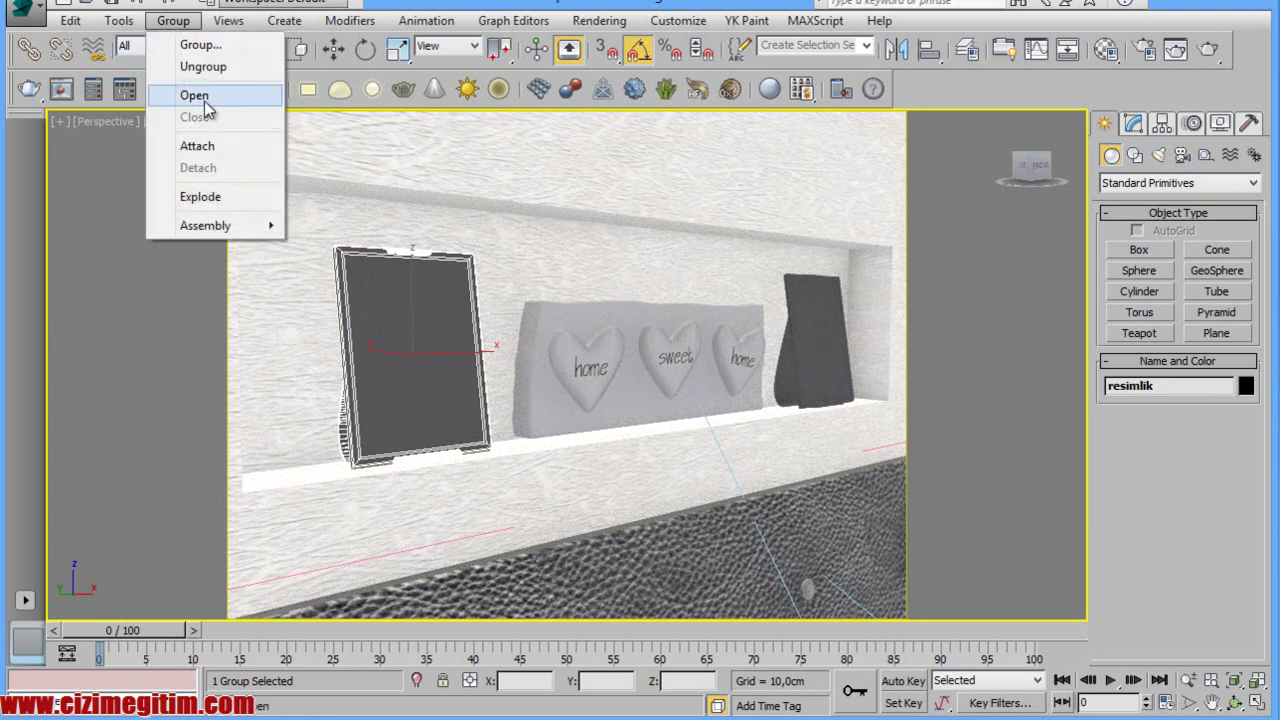
# Open the frame group and delete the right picture frame.
pyautogui.click(190, 95)
pyautogui.click(819, 343)
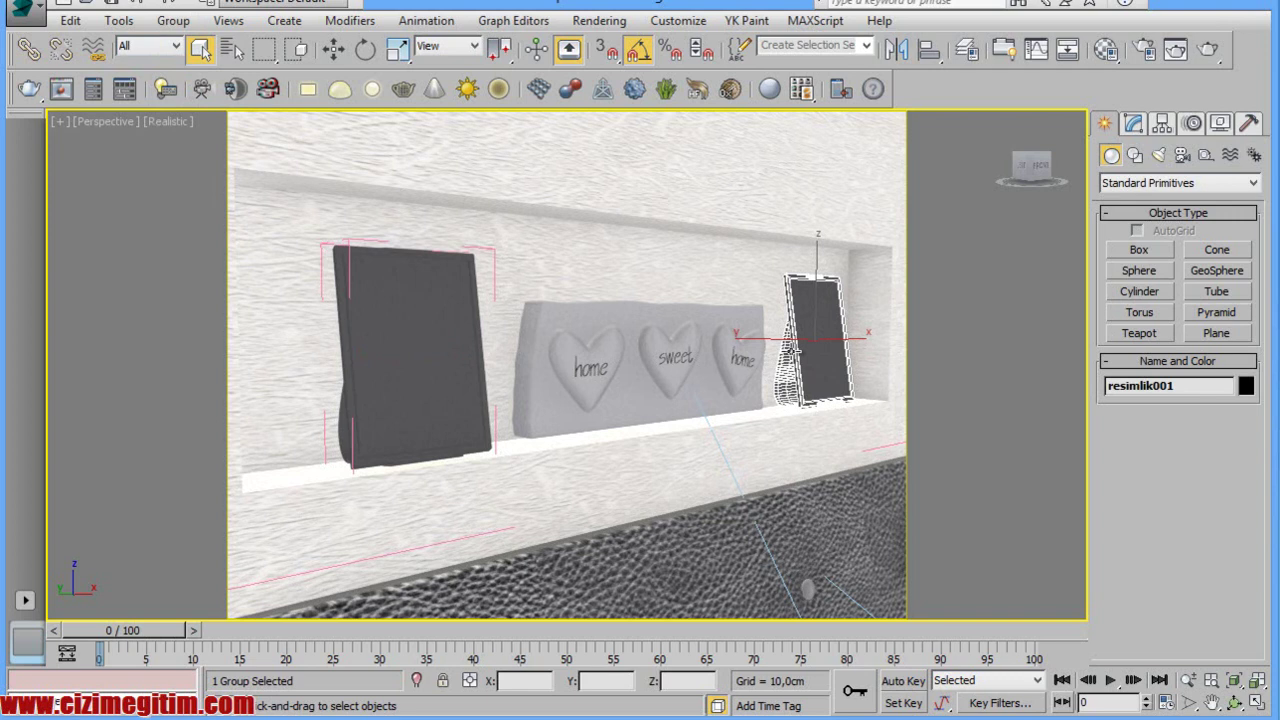
pyautogui.press('Delete')
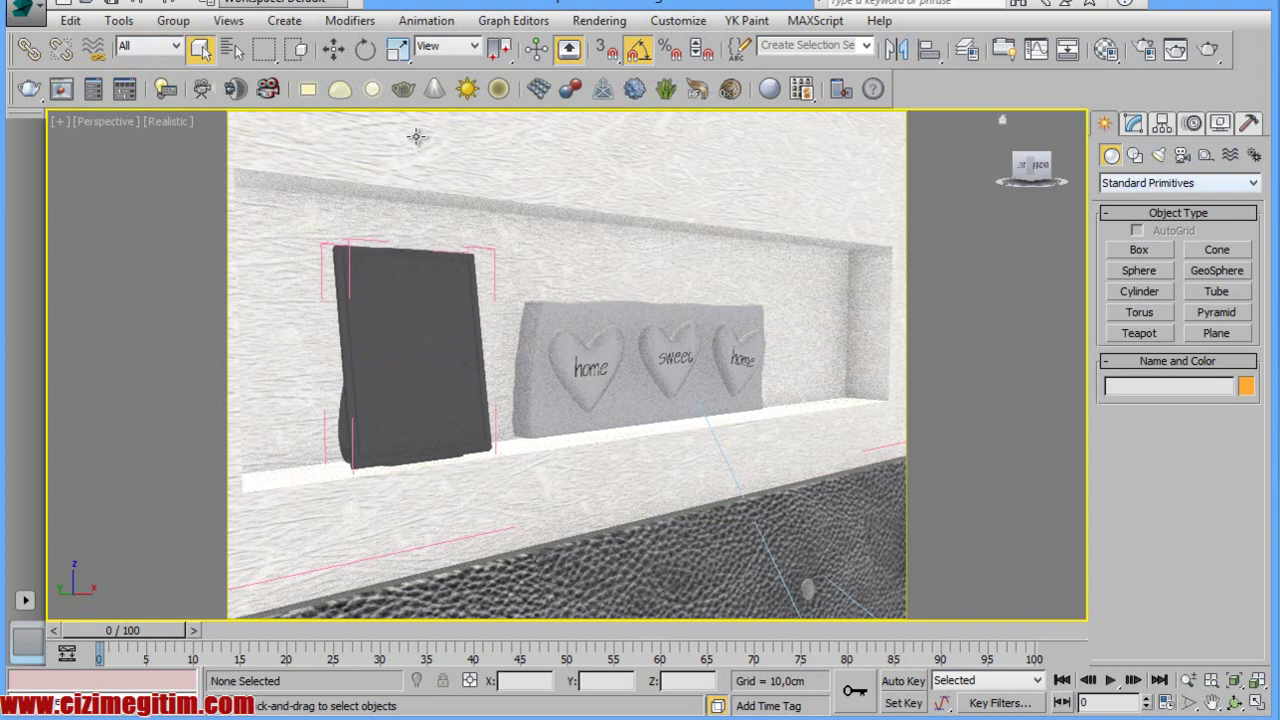
pyautogui.hotkey('ctrl', 'z')
# Switch to a wireframe Top view, select the left frame and close its group.
pyautogui.press('t')
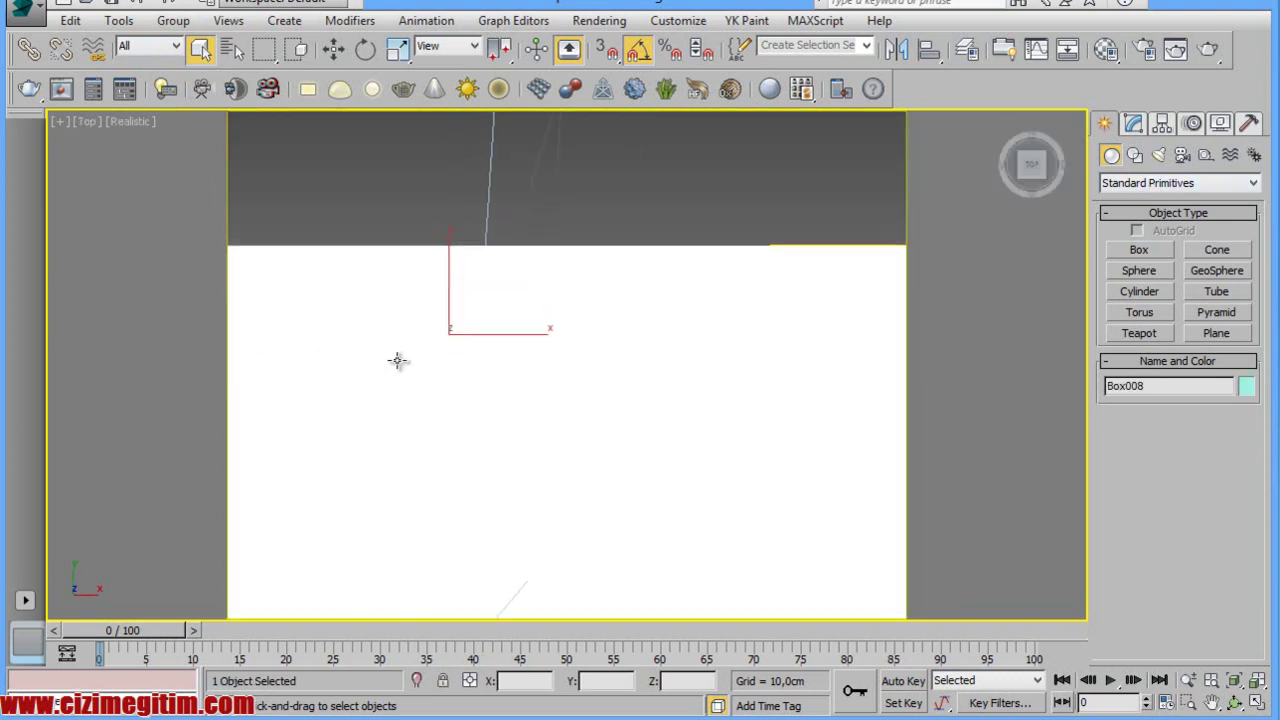
pyautogui.press('F3')
pyautogui.scroll(2, 369, 348)
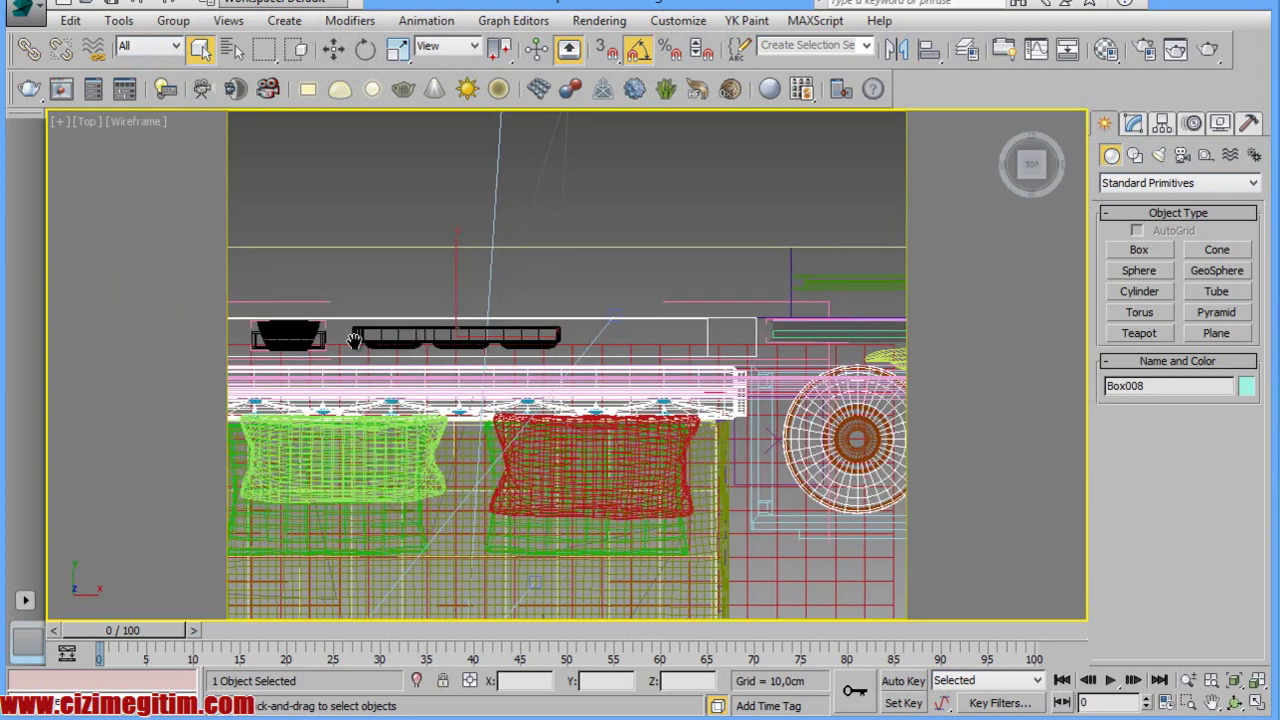
pyautogui.scroll(3, 369, 348)
pyautogui.scroll(-3, 369, 348)
pyautogui.scroll(-2, 400, 360)
pyautogui.click(428, 373)
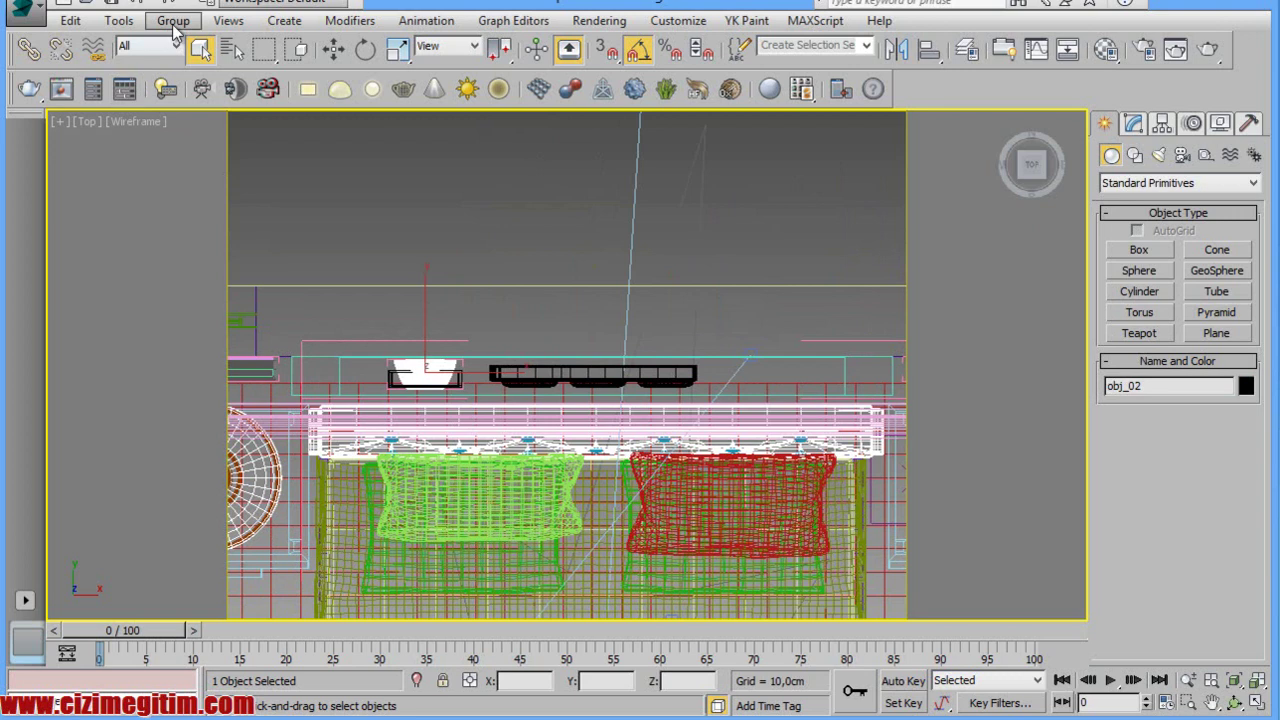
pyautogui.click(172, 20)
pyautogui.click(195, 117)
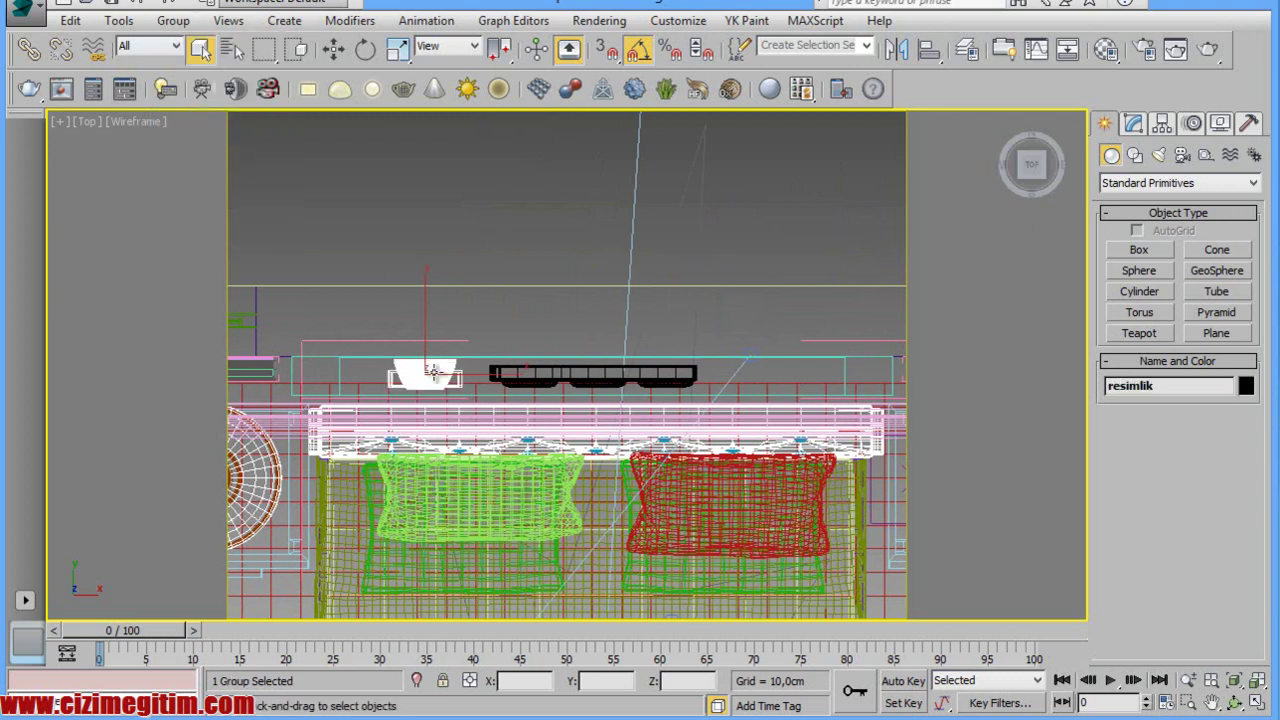
# Shift-move a copy of the left frame to the niche's right end.
pyautogui.press('w')
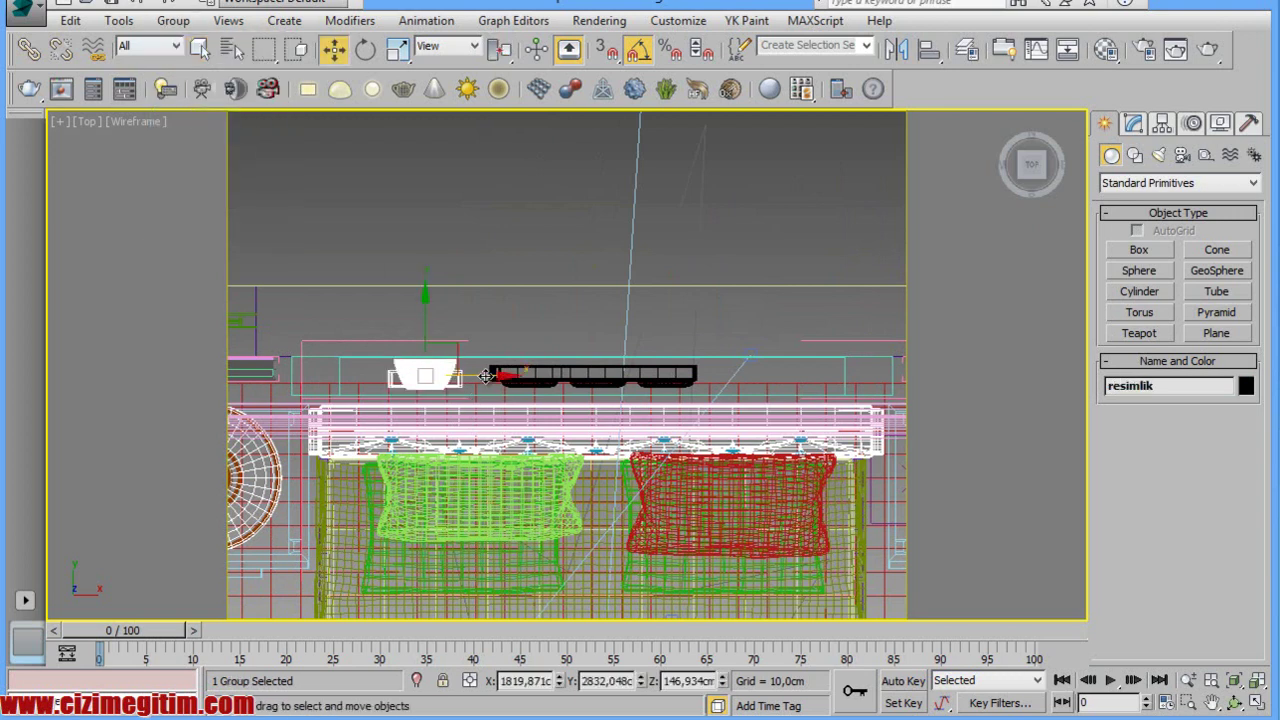
pyautogui.keyDown('shift'); pyautogui.moveTo(486, 375); pyautogui.dragTo(830, 372); pyautogui.keyUp('shift')
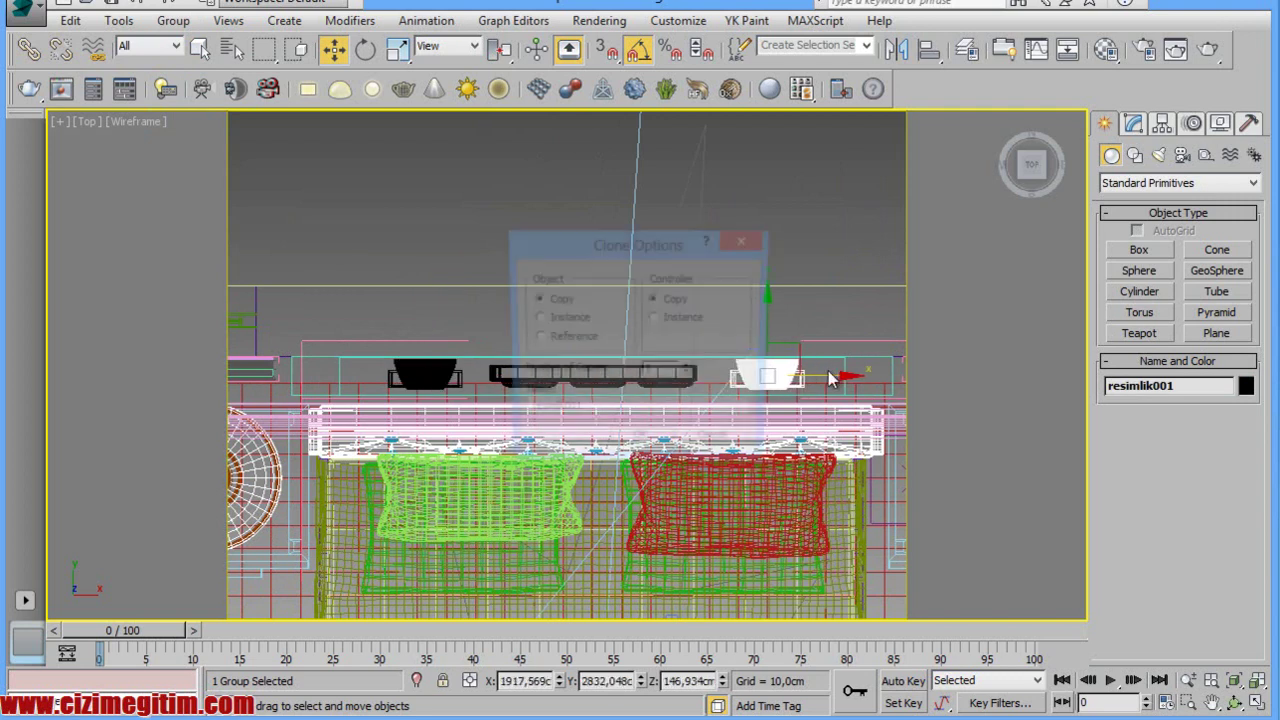
pyautogui.click(664, 441)
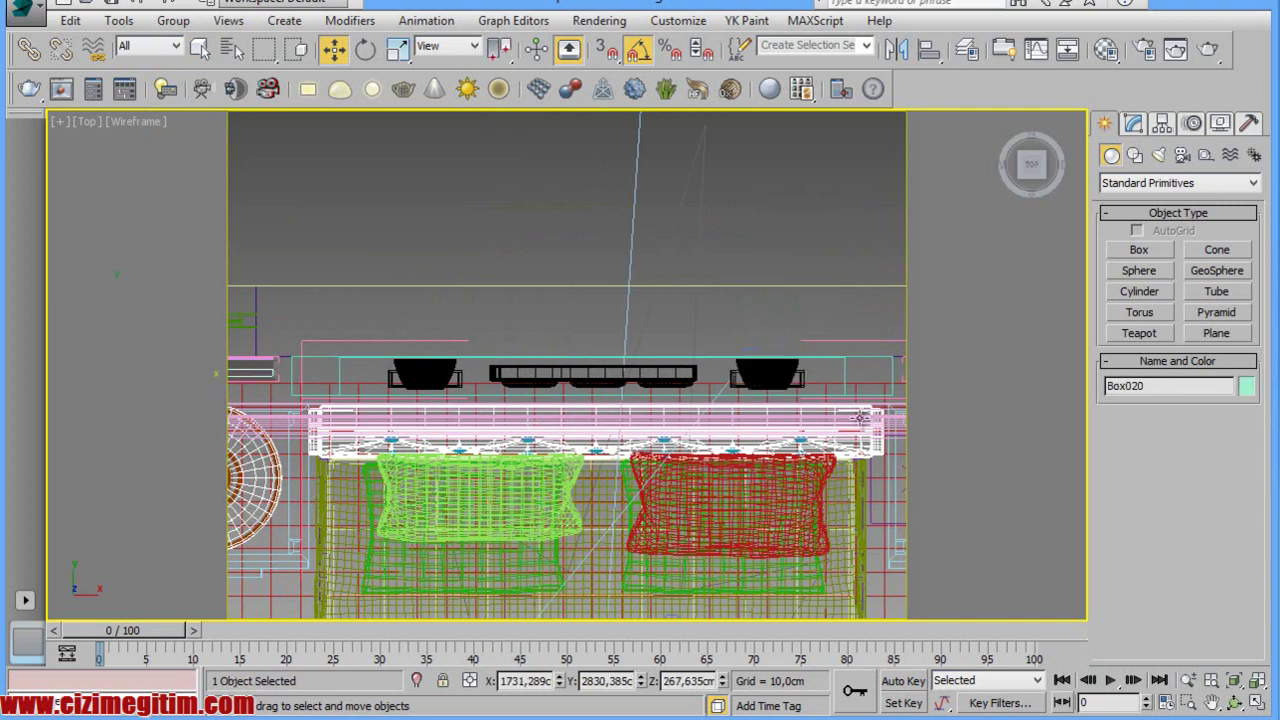
pyautogui.click(454, 384)
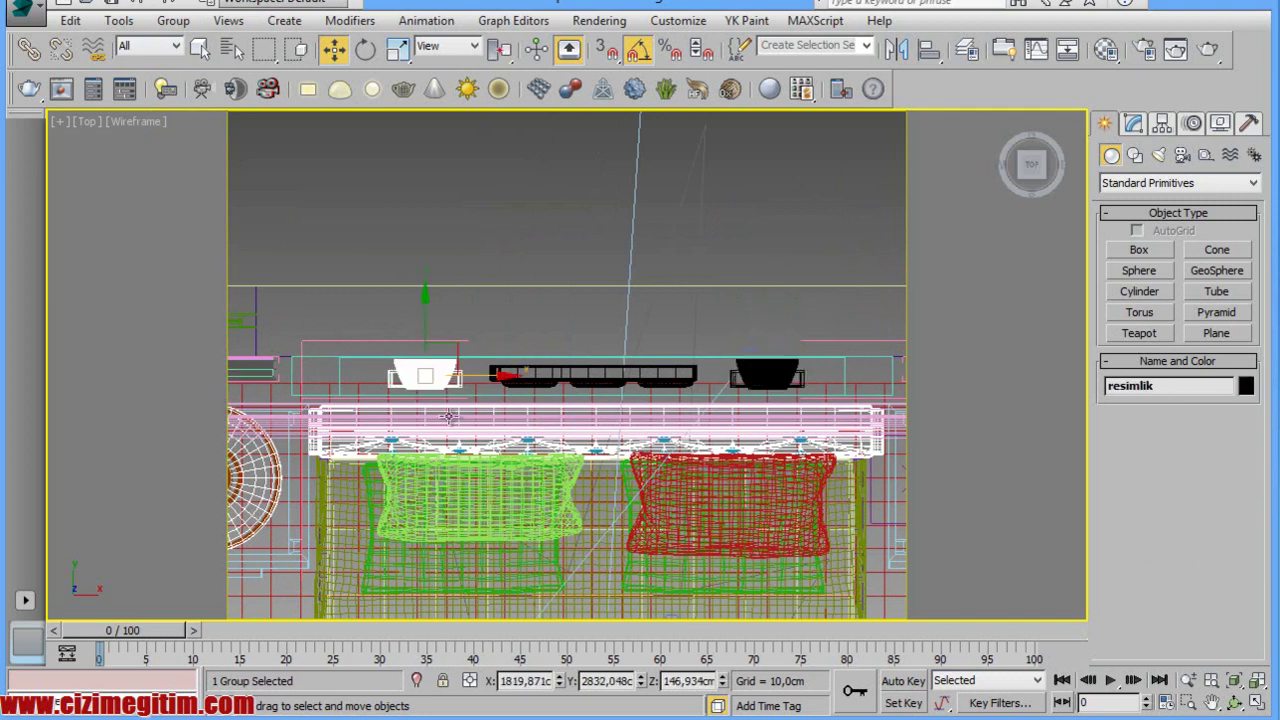
# Zoom to the selected frame and orbit the top view into a shaded angled view of the room.
pyautogui.press('z')
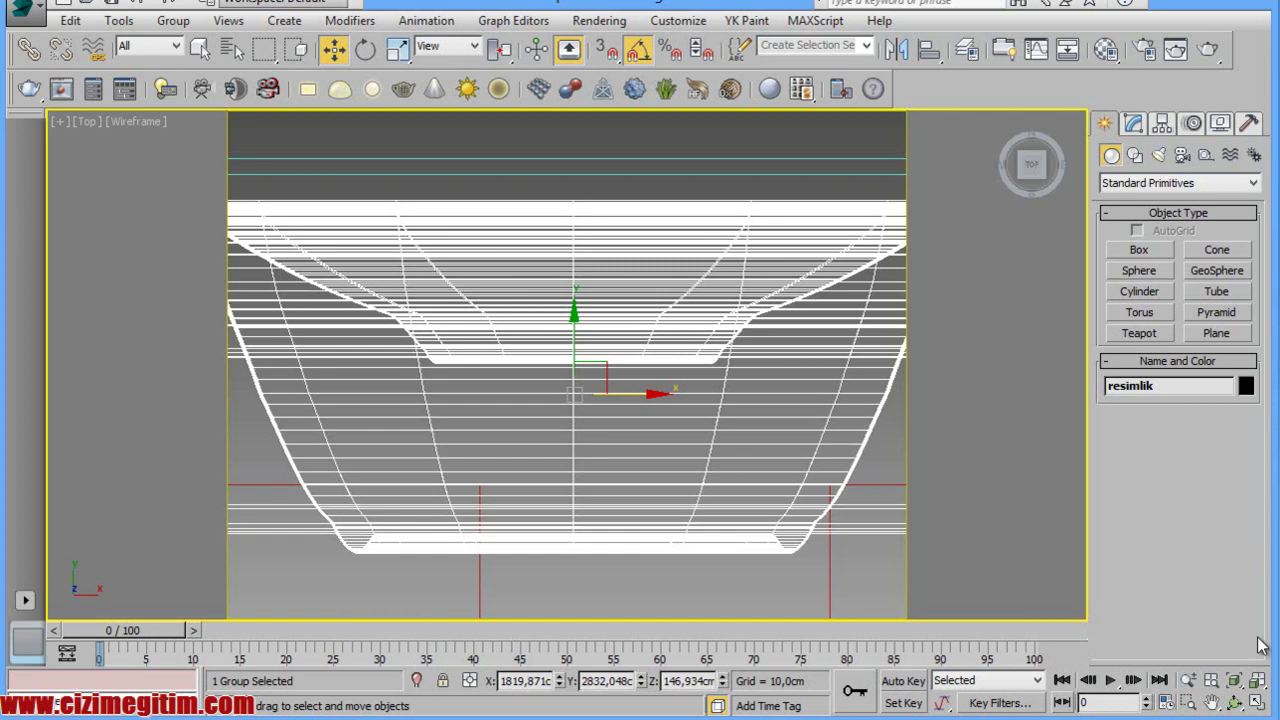
pyautogui.click(1235, 703)
pyautogui.moveTo(539, 380); pyautogui.dragTo(573, 310)
pyautogui.scroll(-5, 573, 310)
pyautogui.scroll(2, 567, 314)
pyautogui.press('F3')
pyautogui.moveTo(571, 314)
pyautogui.mouseDown()
pyautogui.moveTo(580, 366)
pyautogui.moveTo(571, 329)
pyautogui.moveTo(573, 348)
pyautogui.mouseUp()
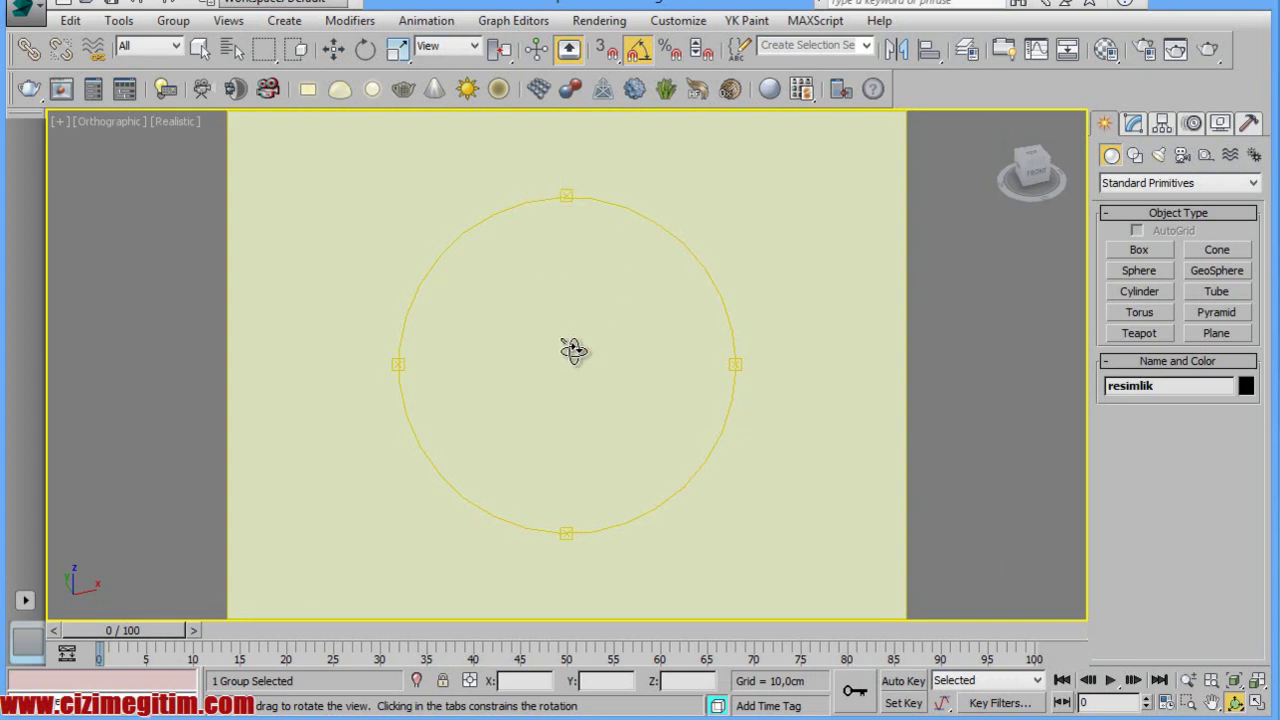
pyautogui.moveTo(574, 349)
pyautogui.mouseDown()
pyautogui.moveTo(605, 328)
pyautogui.moveTo(623, 374)
pyautogui.moveTo(612, 265)
pyautogui.mouseUp()
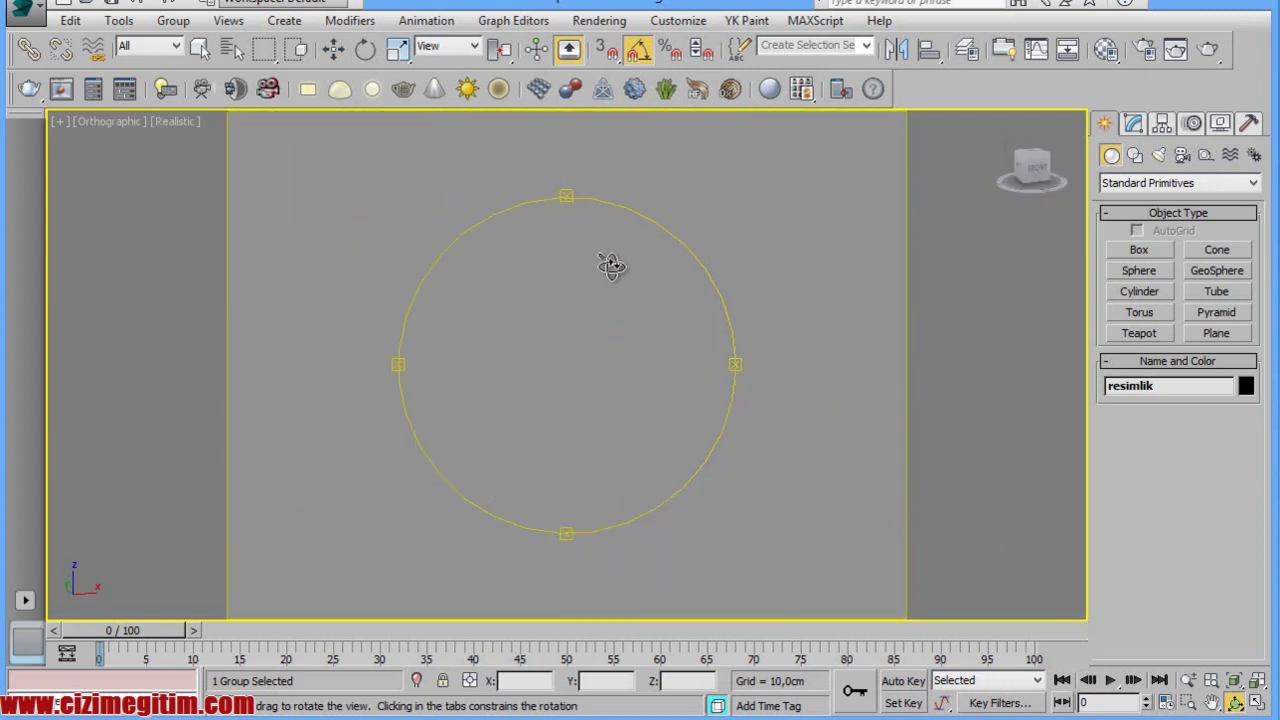
pyautogui.moveTo(594, 300); pyautogui.dragTo(589, 306)
pyautogui.press('w')
pyautogui.keyDown('alt'); pyautogui.moveTo(606, 340); pyautogui.dragTo(643, 385, button='middle'); pyautogui.keyUp('alt')
pyautogui.scroll(3, 643, 385)
pyautogui.scroll(2, 643, 385)
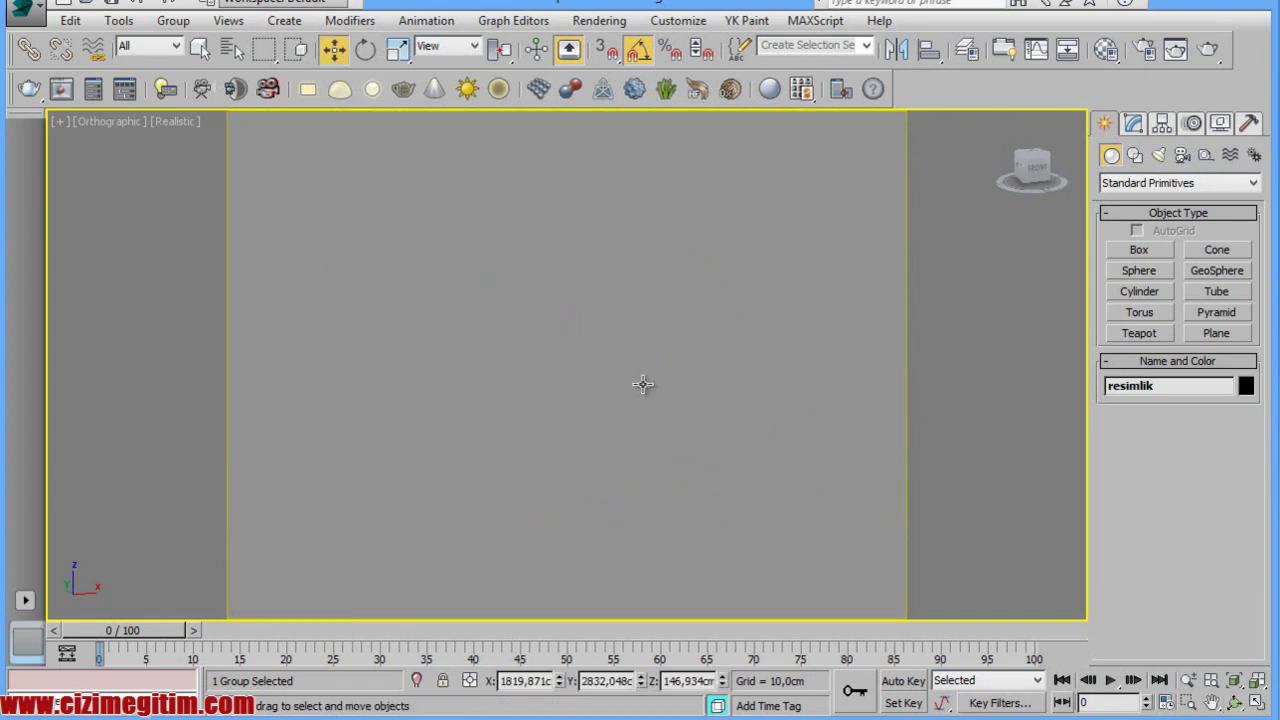
pyautogui.scroll(1, 643, 384)
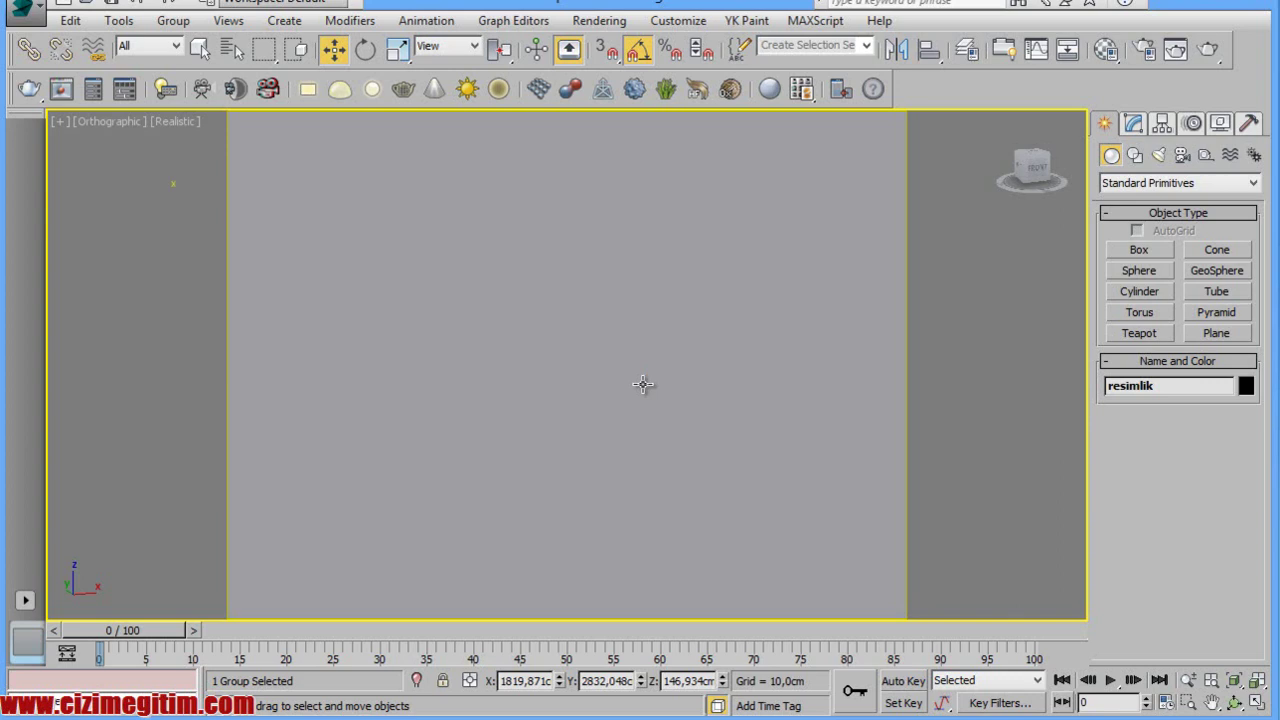
pyautogui.scroll(-2, 643, 384)
pyautogui.scroll(-2, 643, 384)
# Hide the ceiling box Box006.
pyautogui.click(603, 297)
pyautogui.rightClick(603, 303)
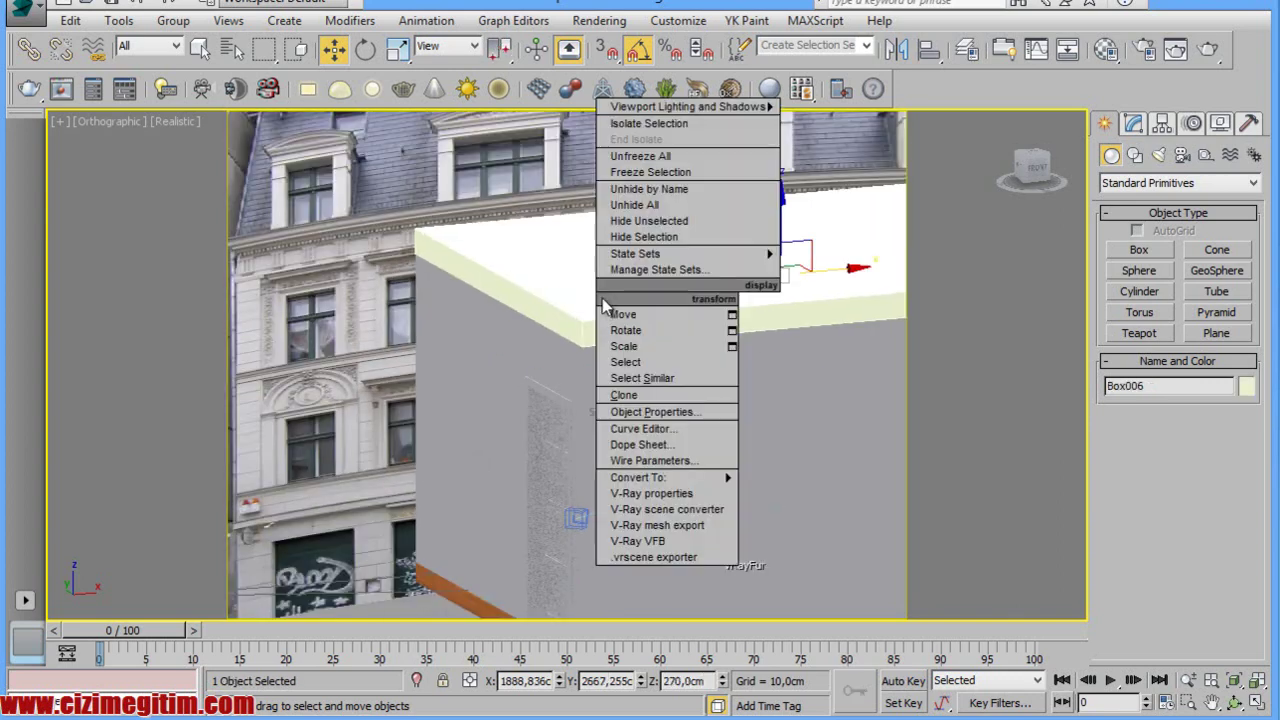
pyautogui.click(660, 245)
# Orbit and pan down into the room until the dark frame beside the home block shows.
pyautogui.keyDown('alt'); pyautogui.moveTo(660, 286); pyautogui.dragTo(600, 377, button='middle'); pyautogui.keyUp('alt')
pyautogui.hotkey('ctrl', 'r')
pyautogui.moveTo(563, 405)
pyautogui.mouseDown()
pyautogui.moveTo(566, 441)
pyautogui.moveTo(623, 462)
pyautogui.moveTo(622, 484)
pyautogui.moveTo(586, 291)
pyautogui.mouseUp()
pyautogui.scroll(5, 480, 463)
pyautogui.scroll(5, 531, 449)
pyautogui.moveTo(531, 449); pyautogui.dragTo(470, 150, button='middle')
pyautogui.moveTo(470, 150)
pyautogui.mouseDown()
pyautogui.moveTo(469, 243)
pyautogui.moveTo(523, 309)
pyautogui.moveTo(497, 303)
pyautogui.mouseUp()
# Open the left frame group, select its obj_01 mesh and enter Polygon sub-object mode.
pyautogui.press('w')
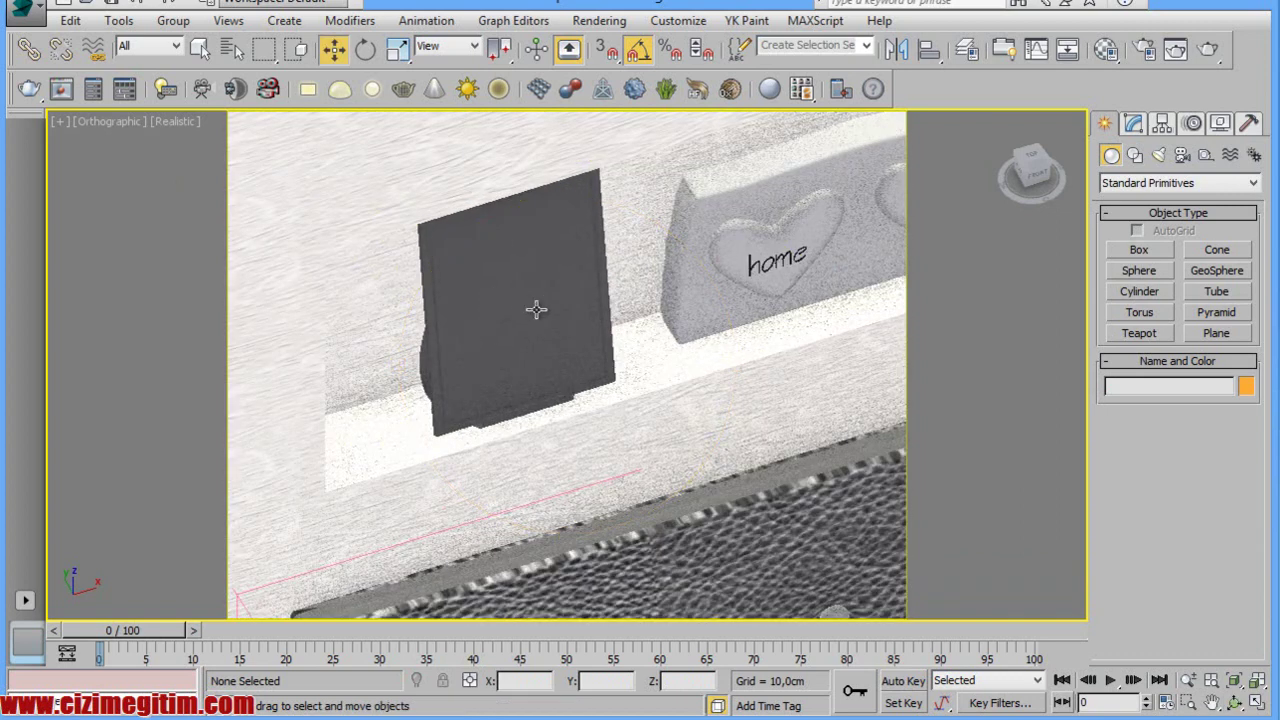
pyautogui.click(534, 313)
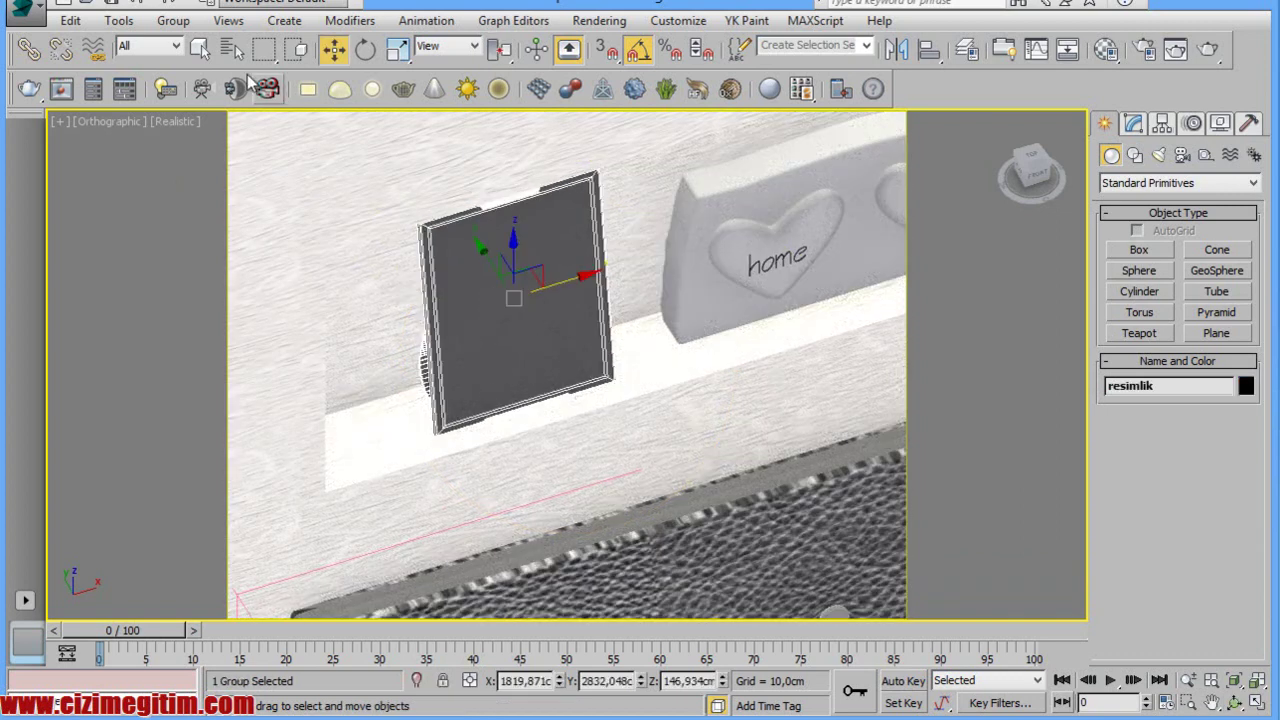
pyautogui.click(185, 26)
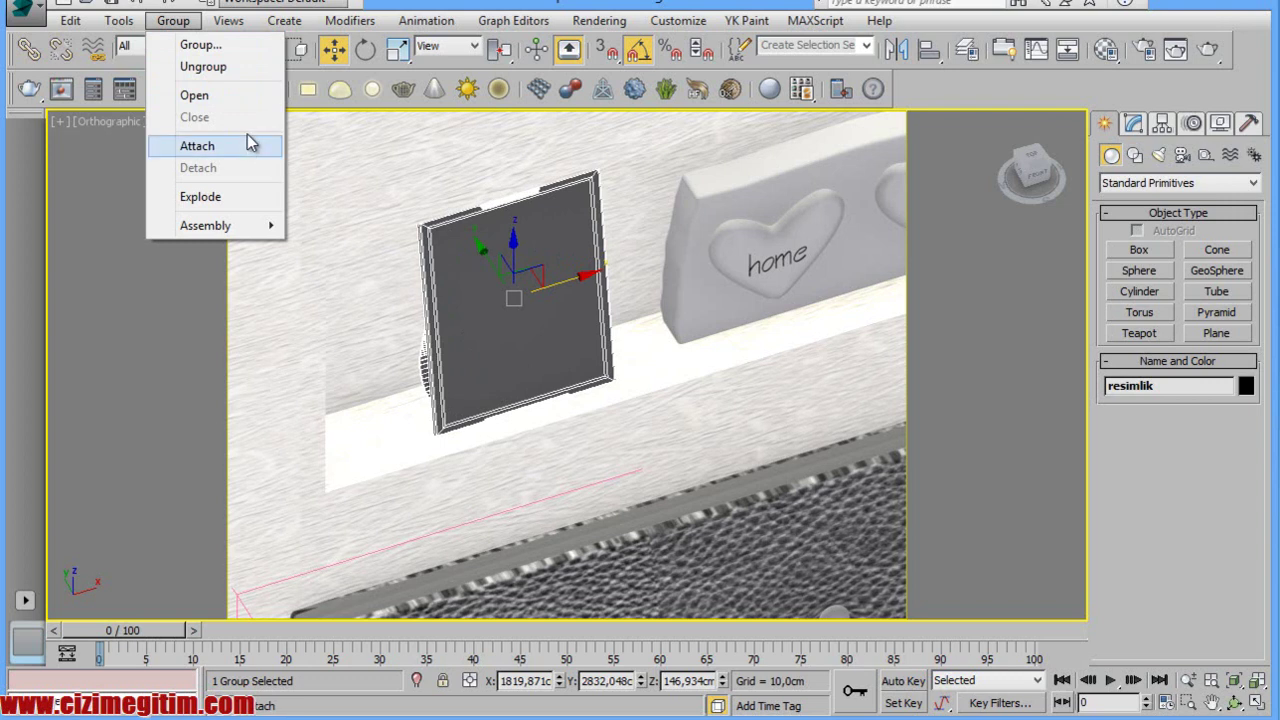
pyautogui.click(217, 97)
pyautogui.click(510, 283)
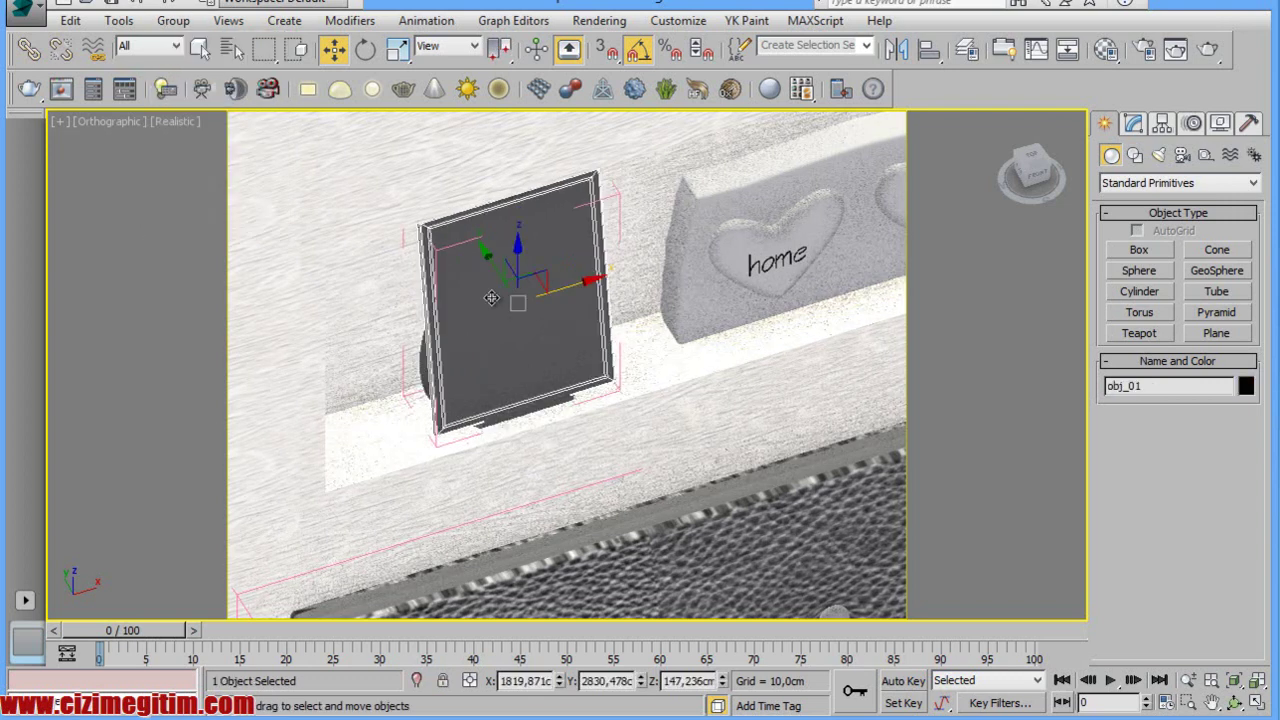
pyautogui.click(1134, 125)
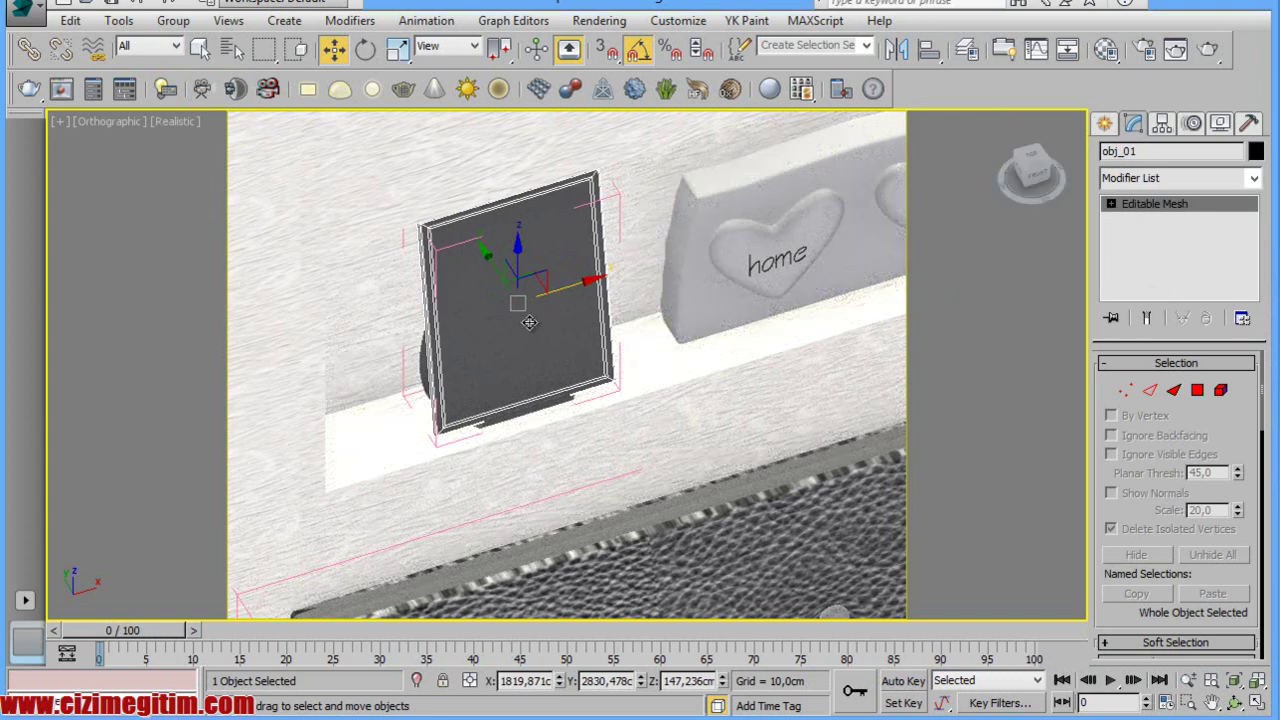
pyautogui.click(1200, 393)
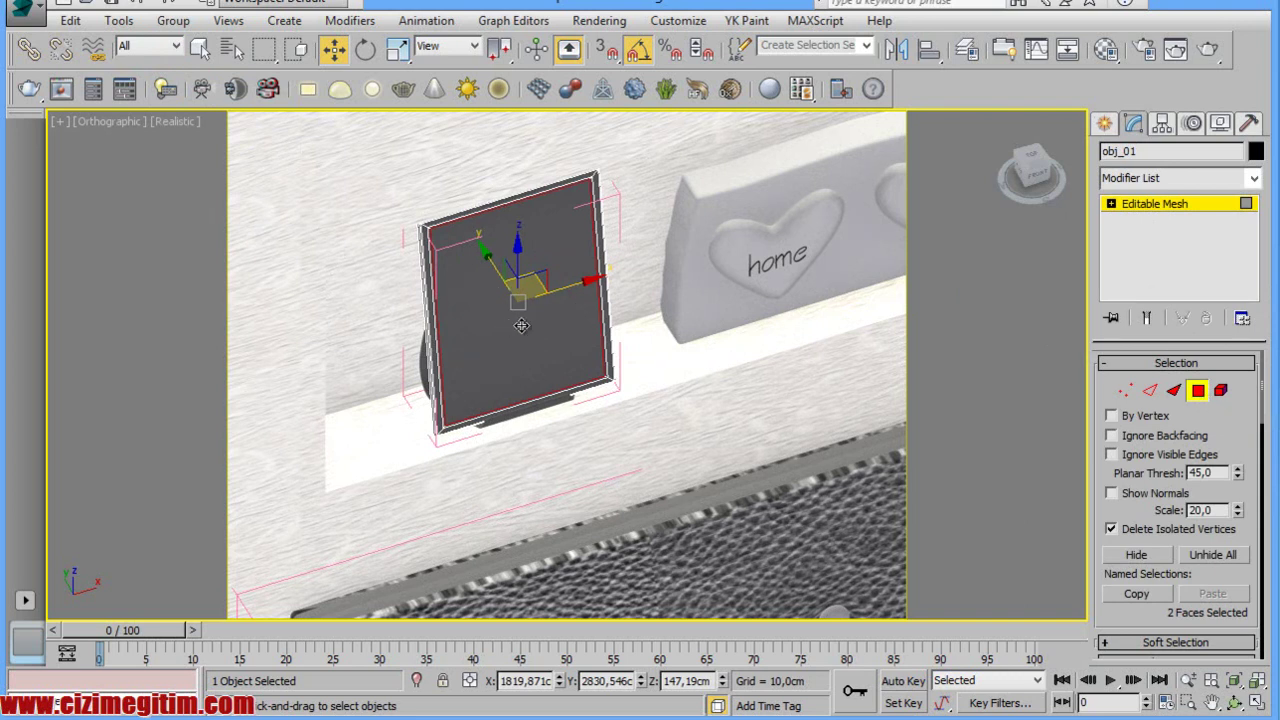
# Select obj_01's two front picture faces and create a VRayMtl named 'resim çocuk'.
pyautogui.click(117, 297)
pyautogui.click(484, 297)
pyautogui.click(1105, 50)
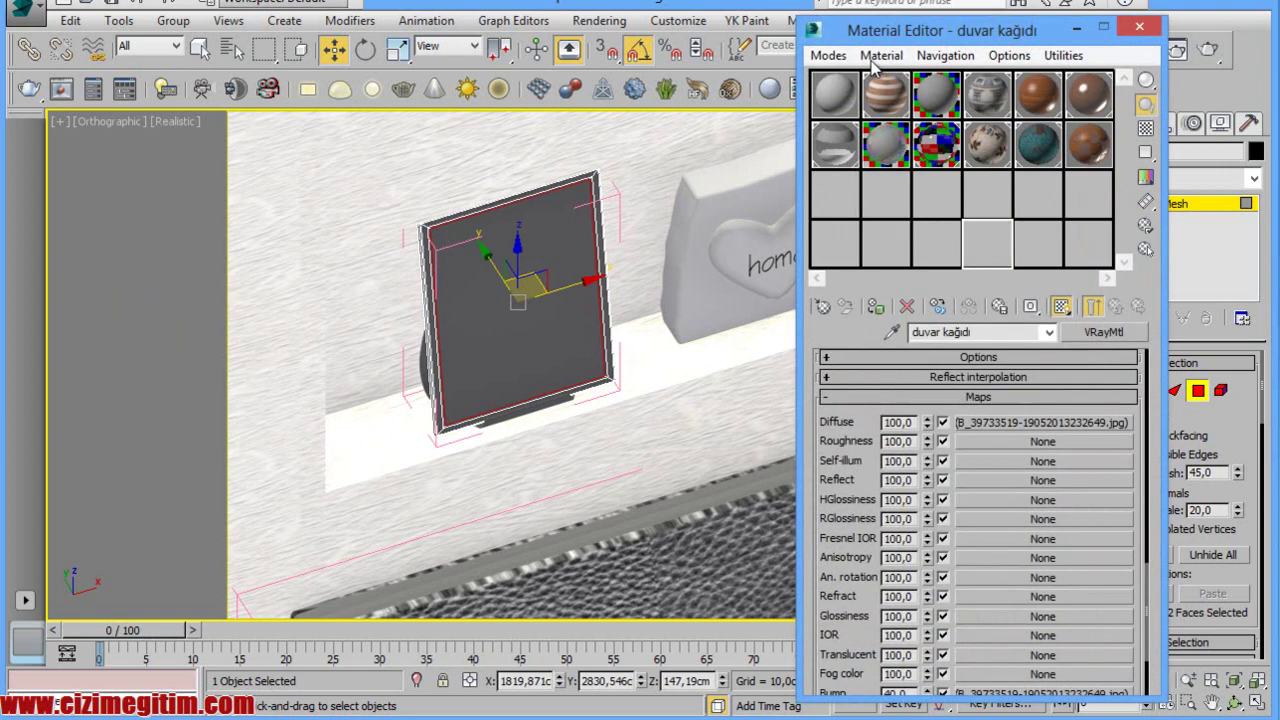
pyautogui.moveTo(982, 38); pyautogui.dragTo(878, 40)
pyautogui.click(942, 256)
pyautogui.moveTo(919, 333); pyautogui.dragTo(812, 333)
pyautogui.write('resim çocuk')
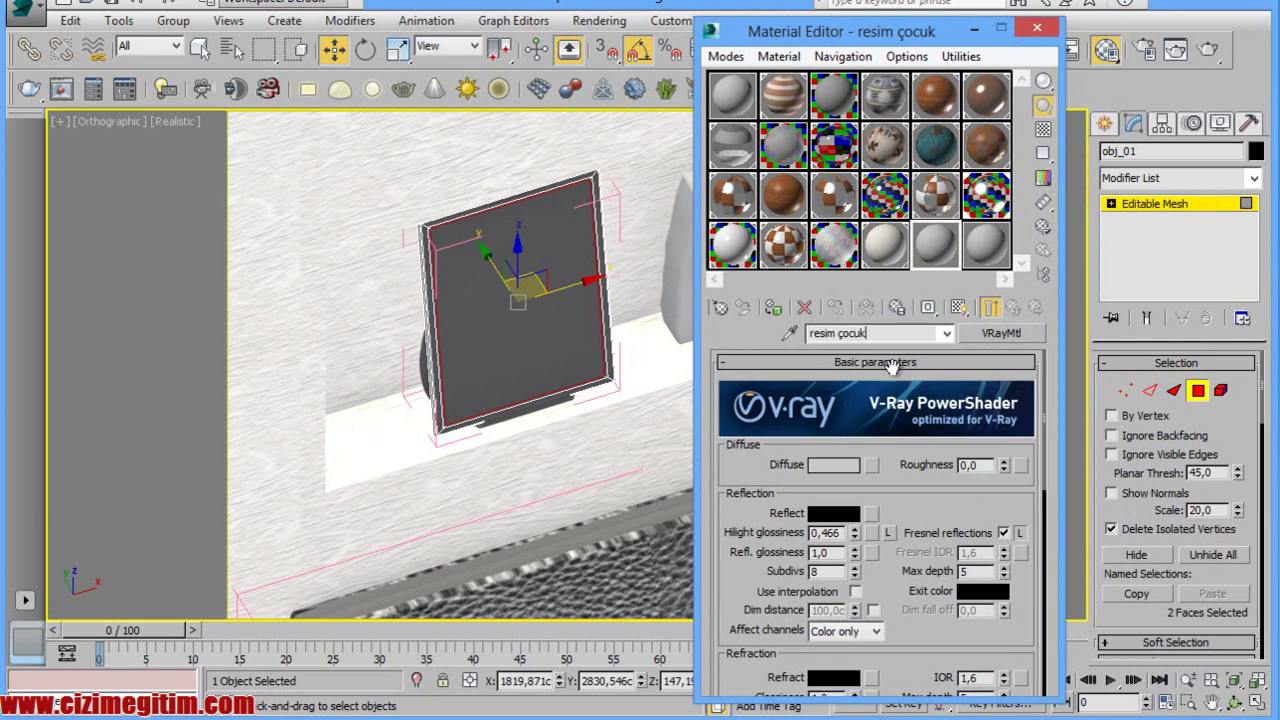
pyautogui.click(870, 466)
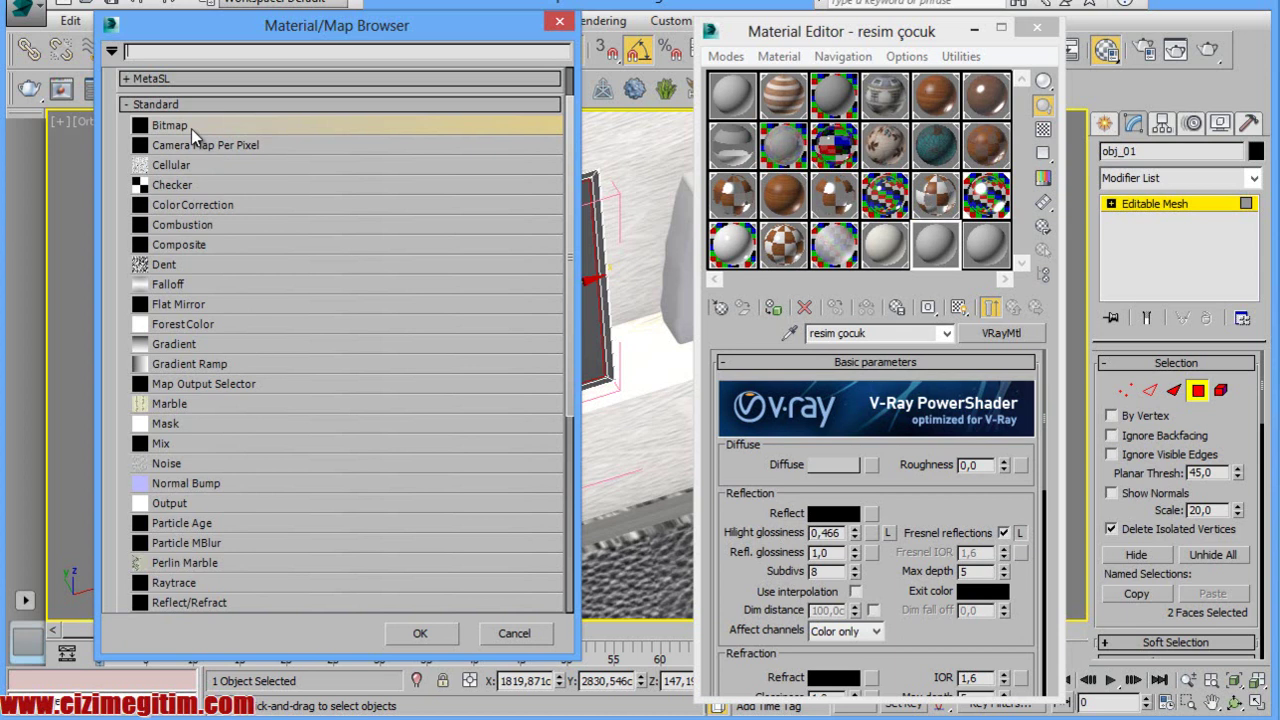
# Load çocuk.jpg from the kaplama folder as the diffuse bitmap and show it shaded in the viewport.
pyautogui.doubleClick(191, 128)
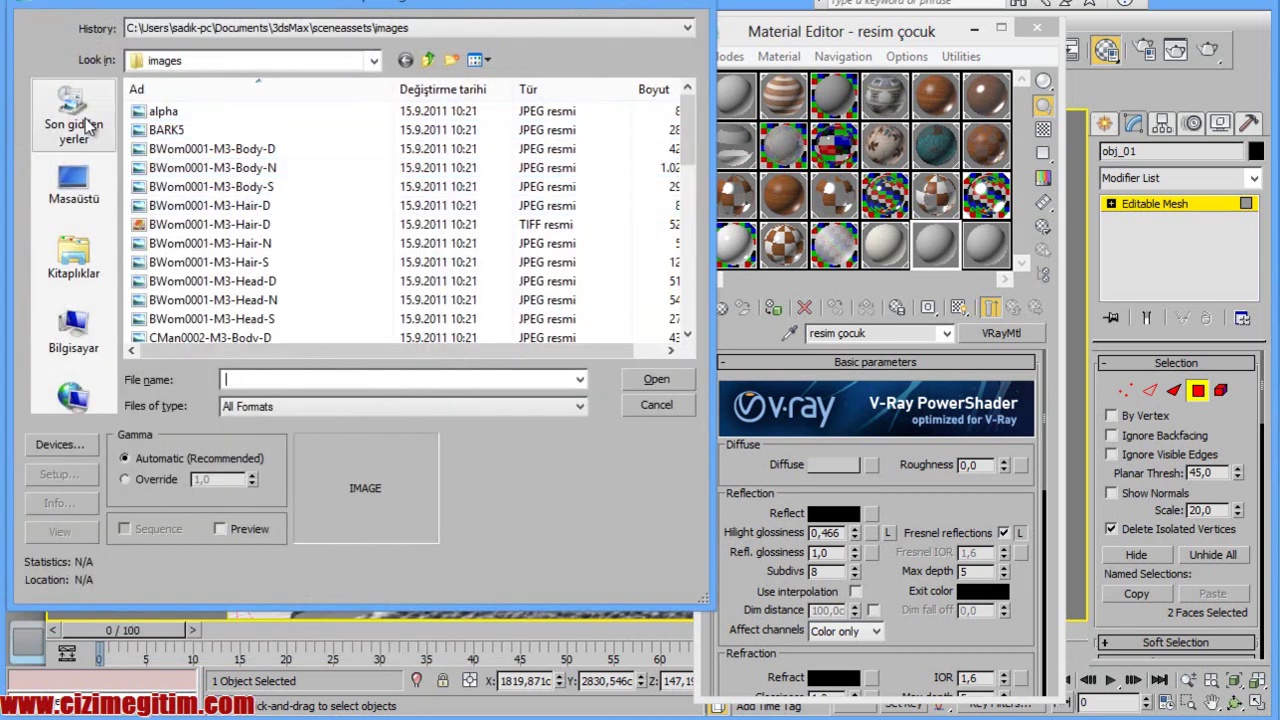
pyautogui.click(88, 125)
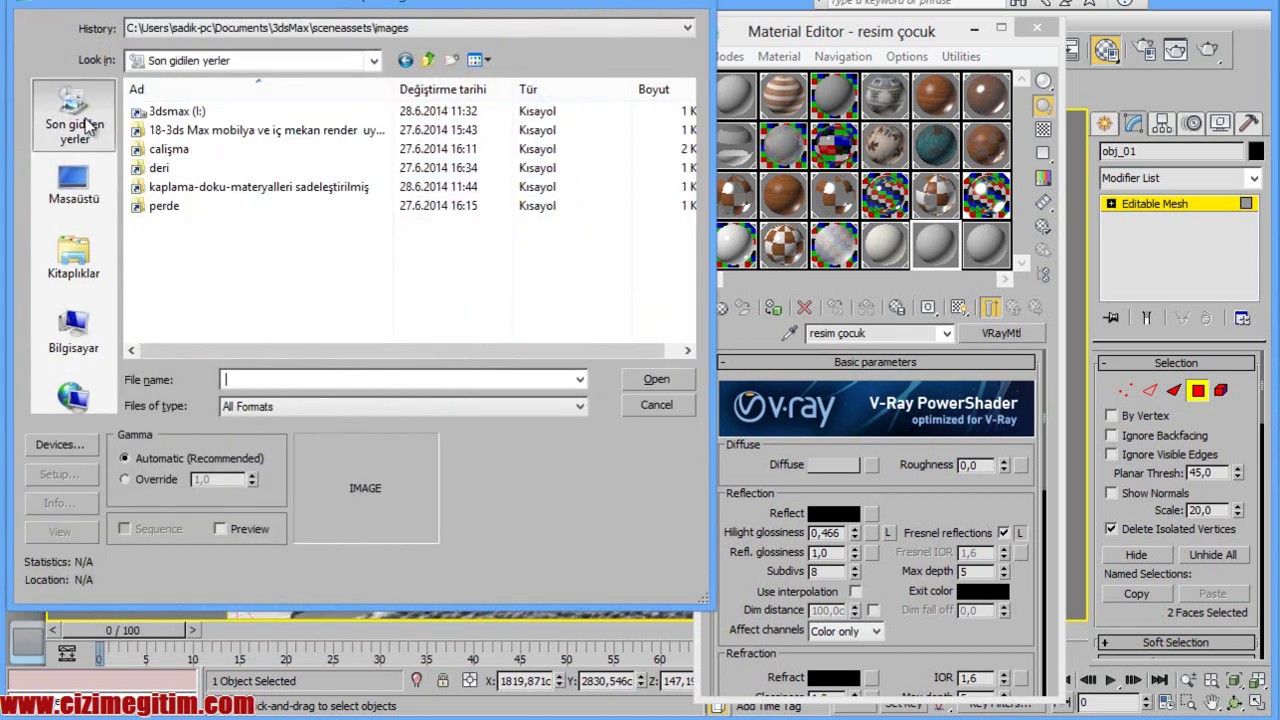
pyautogui.doubleClick(336, 187)
pyautogui.scroll(-3, 345, 195)
pyautogui.scroll(-5, 350, 197)
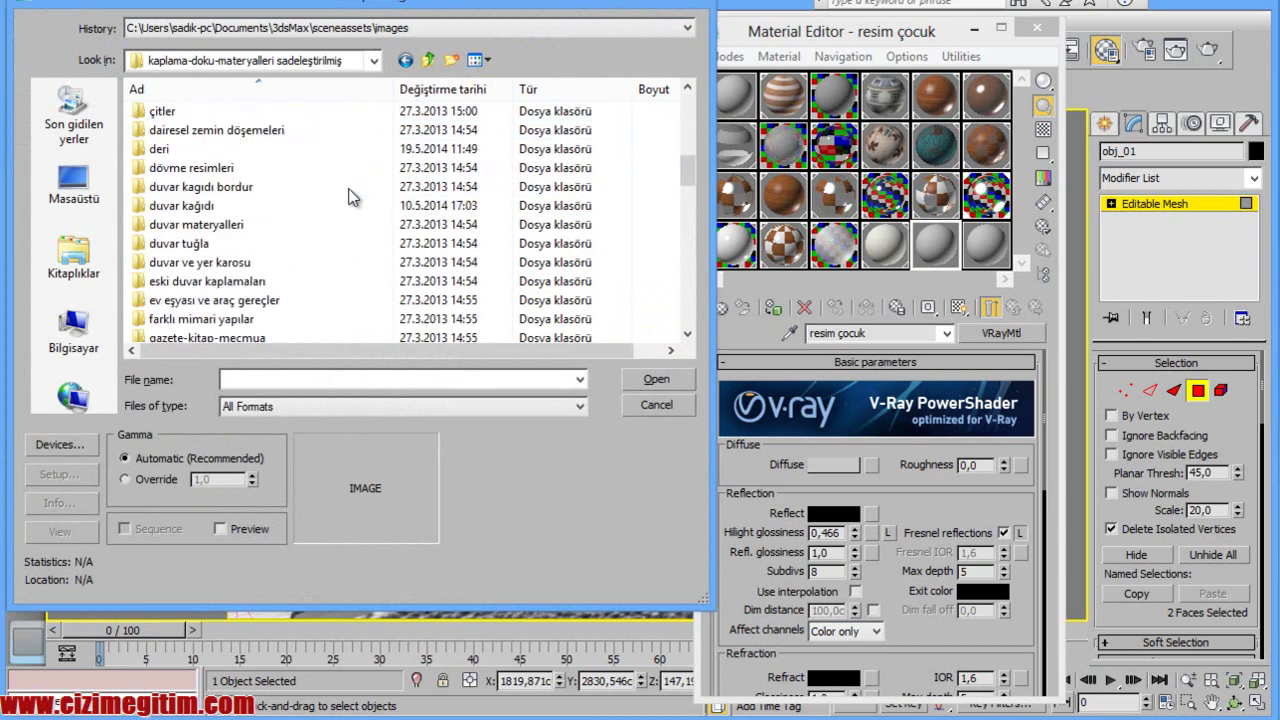
pyautogui.scroll(-5, 350, 200)
pyautogui.scroll(-3, 690, 320)
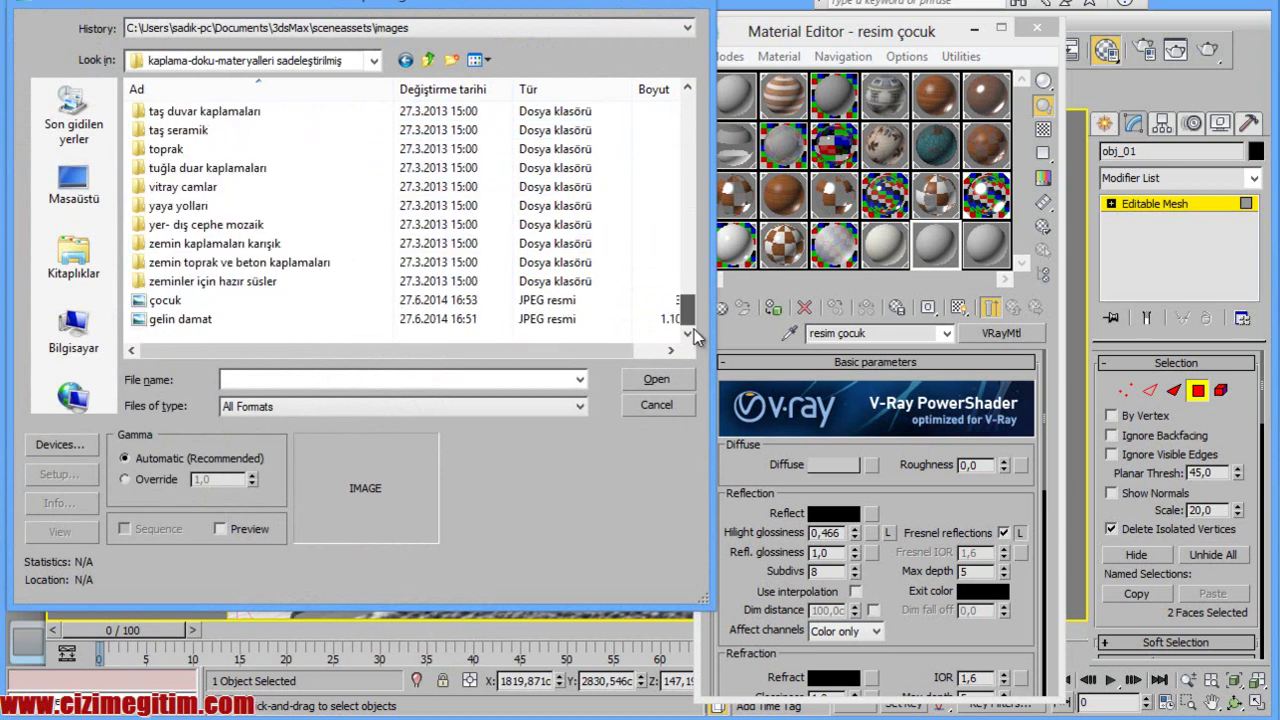
pyautogui.doubleClick(168, 300)
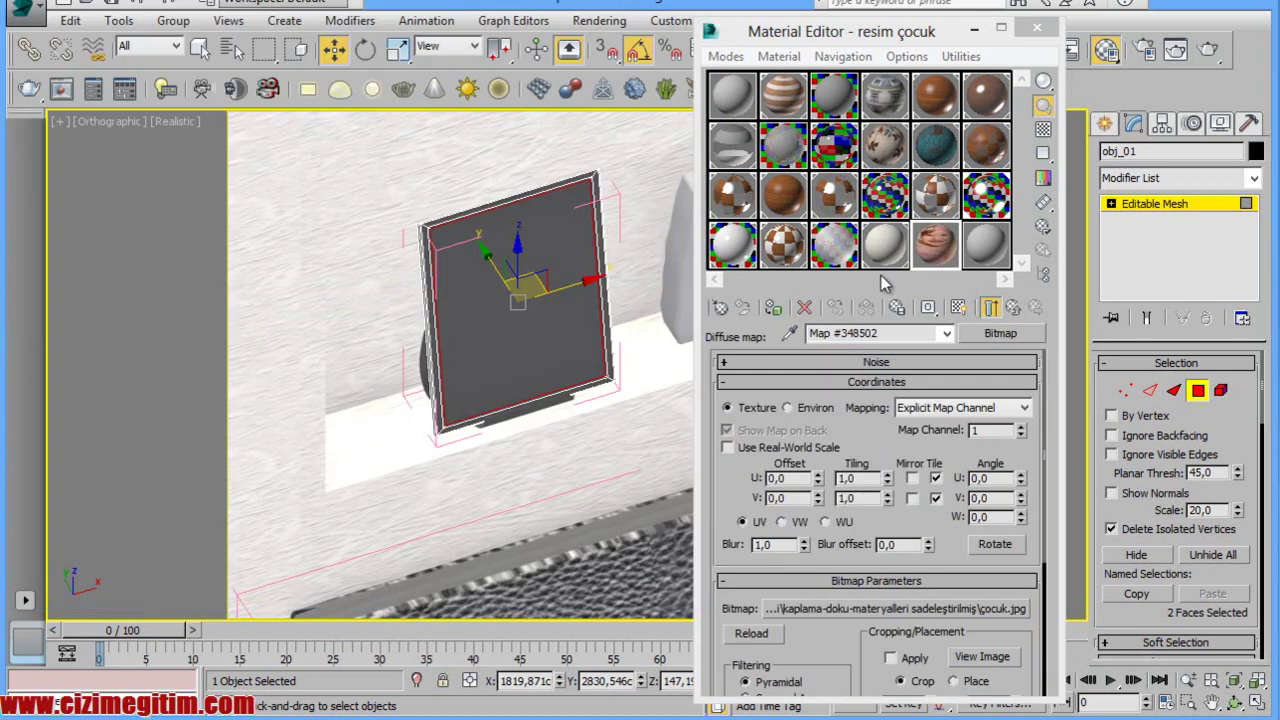
pyautogui.click(958, 307)
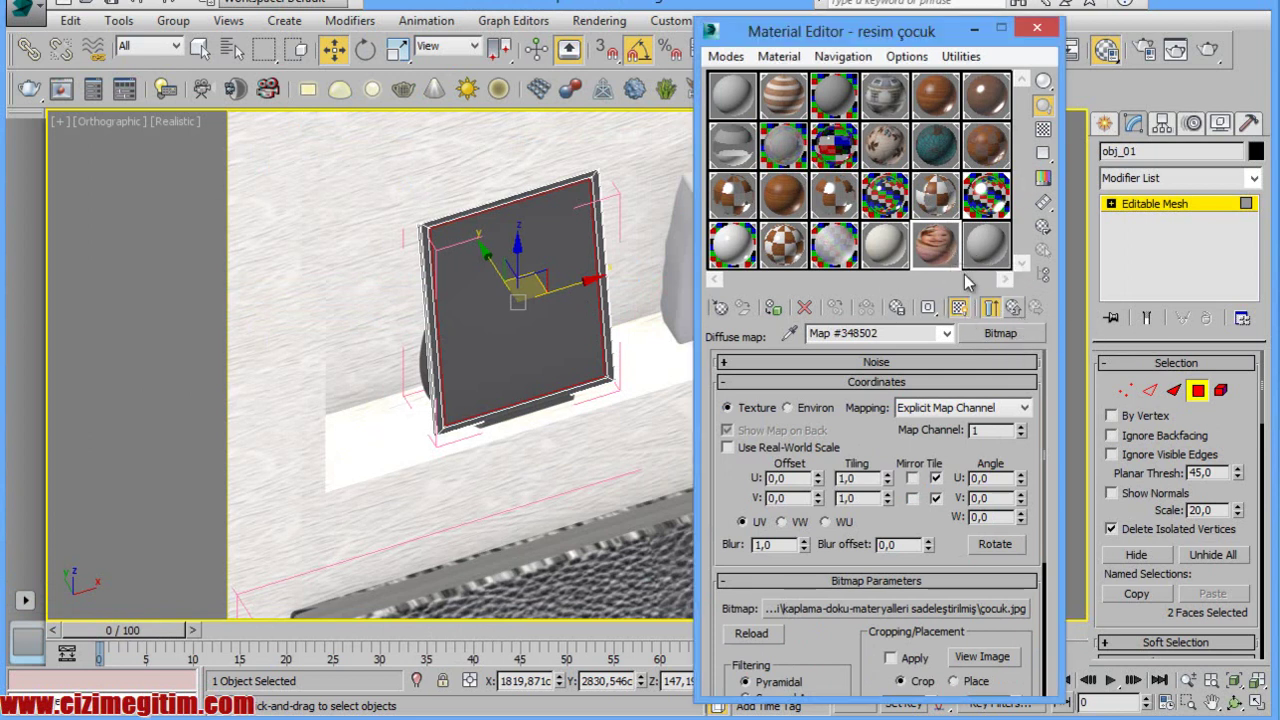
pyautogui.doubleClick(938, 248)
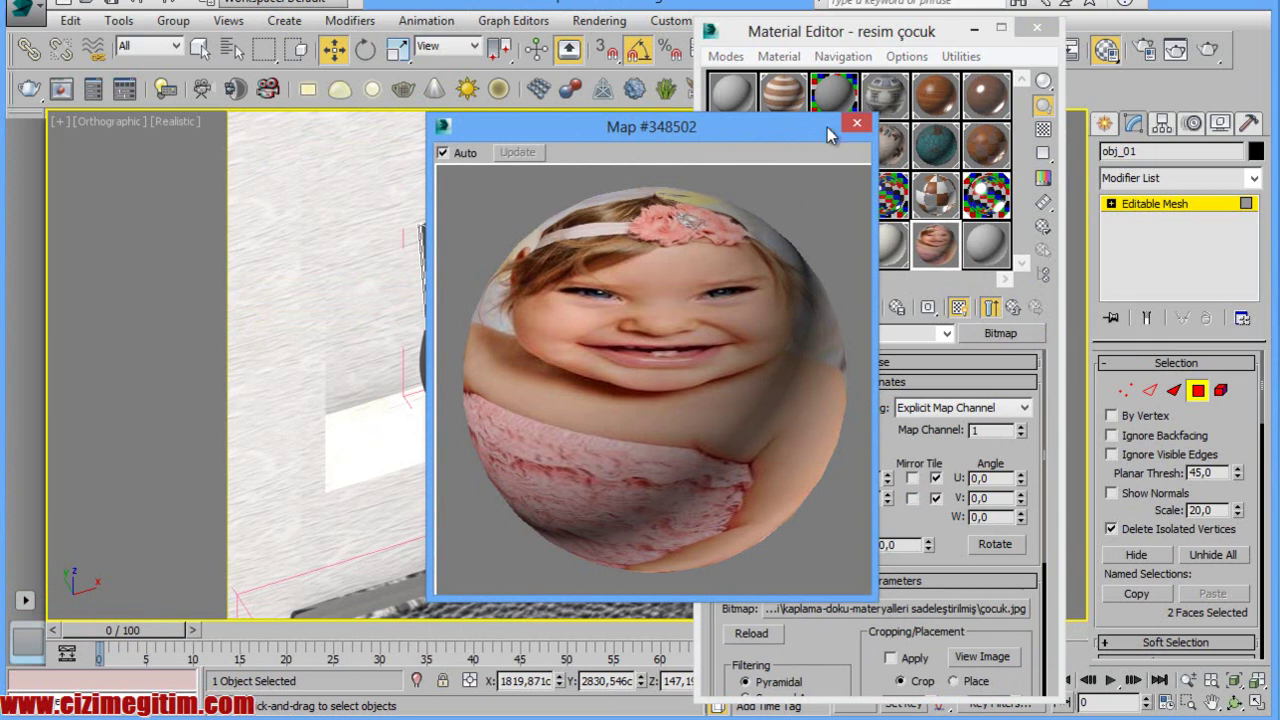
pyautogui.click(856, 127)
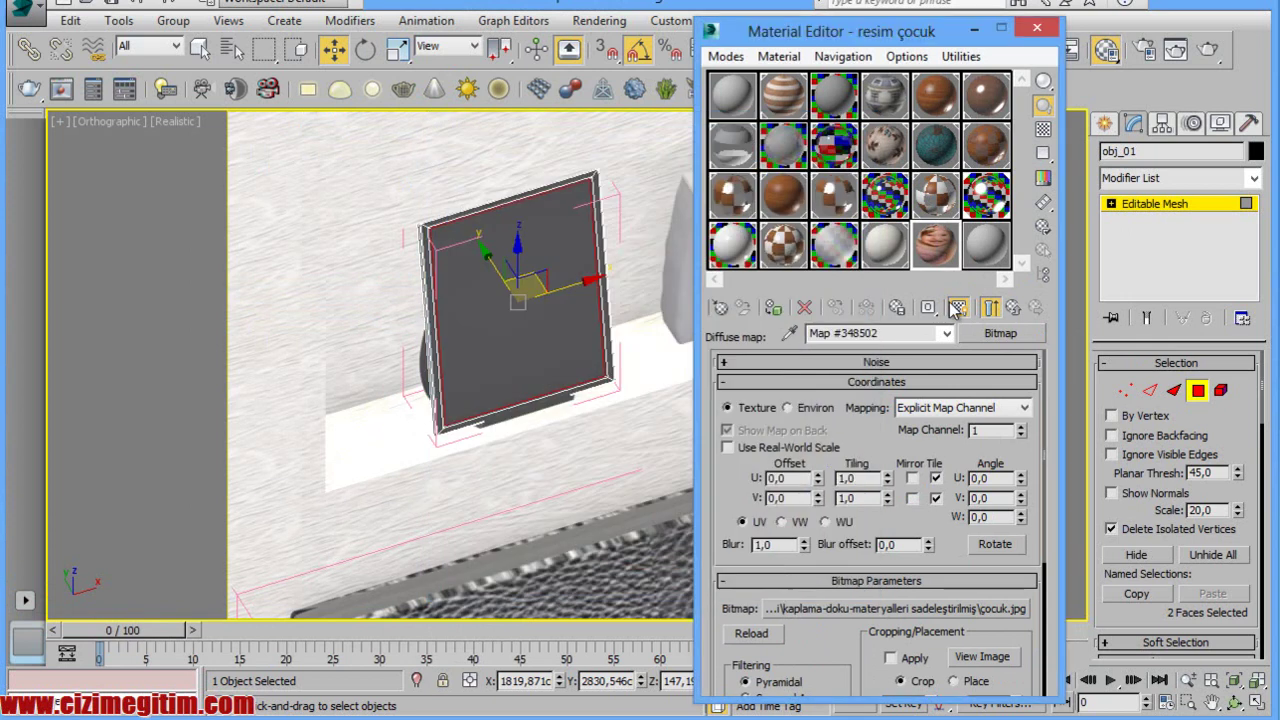
pyautogui.click(1012, 310)
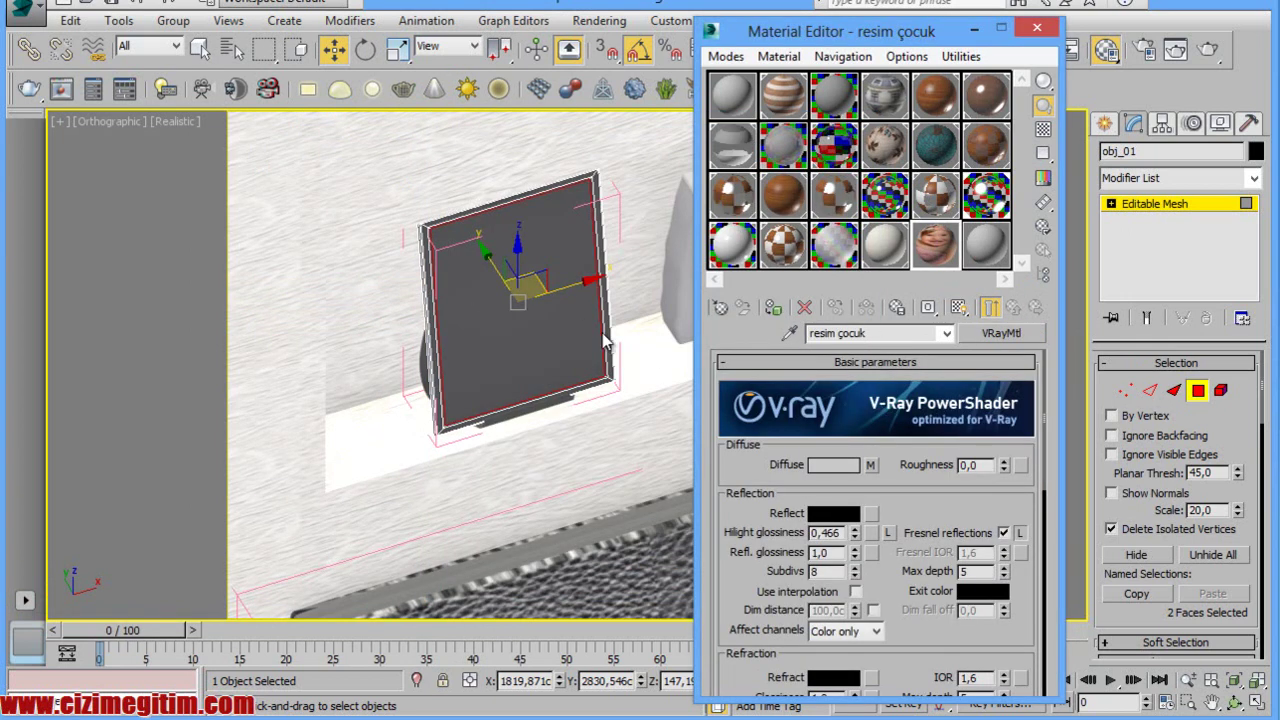
# Assign 'resim çocuk' to the selected faces, deselect them and exit Polygon mode.
pyautogui.click(773, 309)
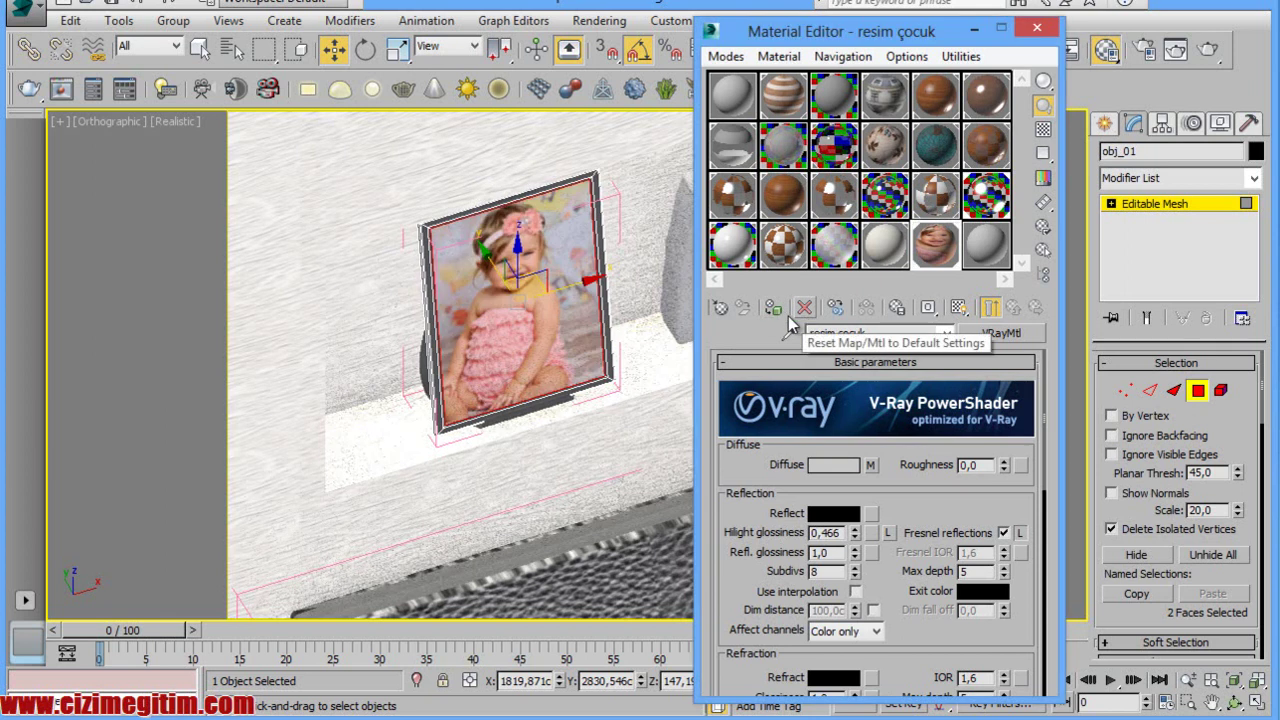
pyautogui.click(185, 289)
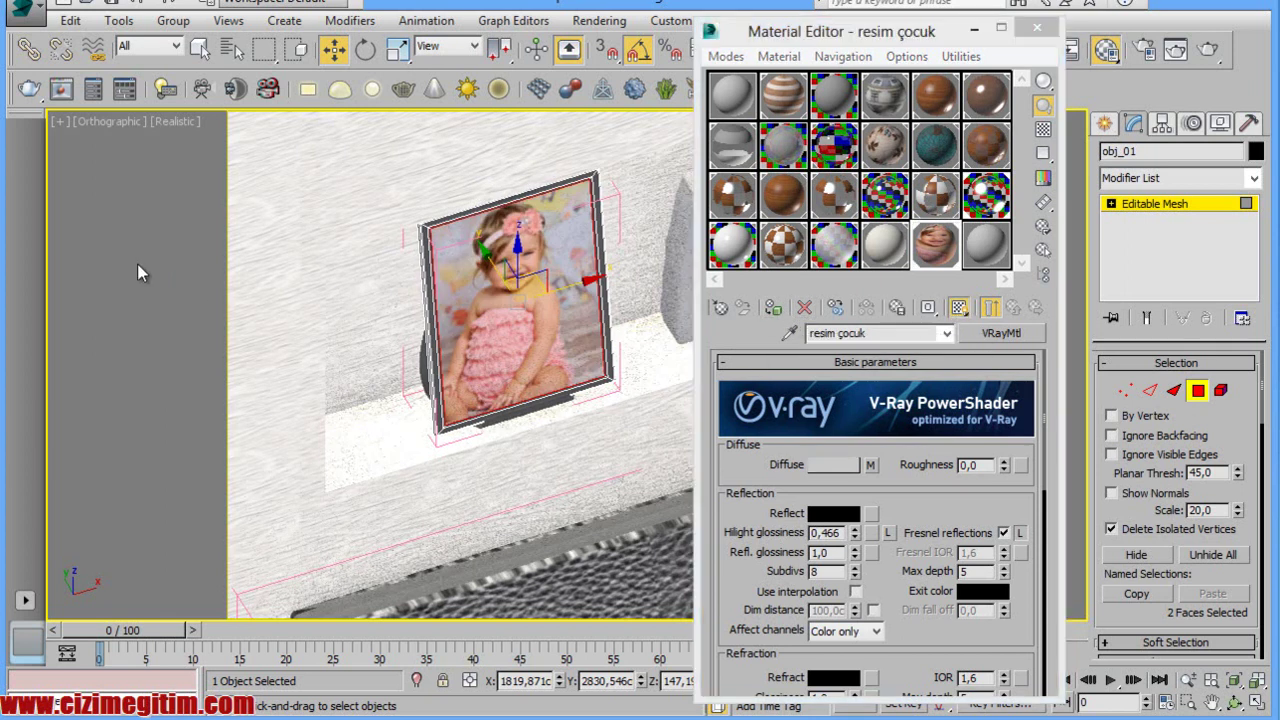
pyautogui.scroll(-3, 378, 330)
pyautogui.scroll(-3, 378, 330)
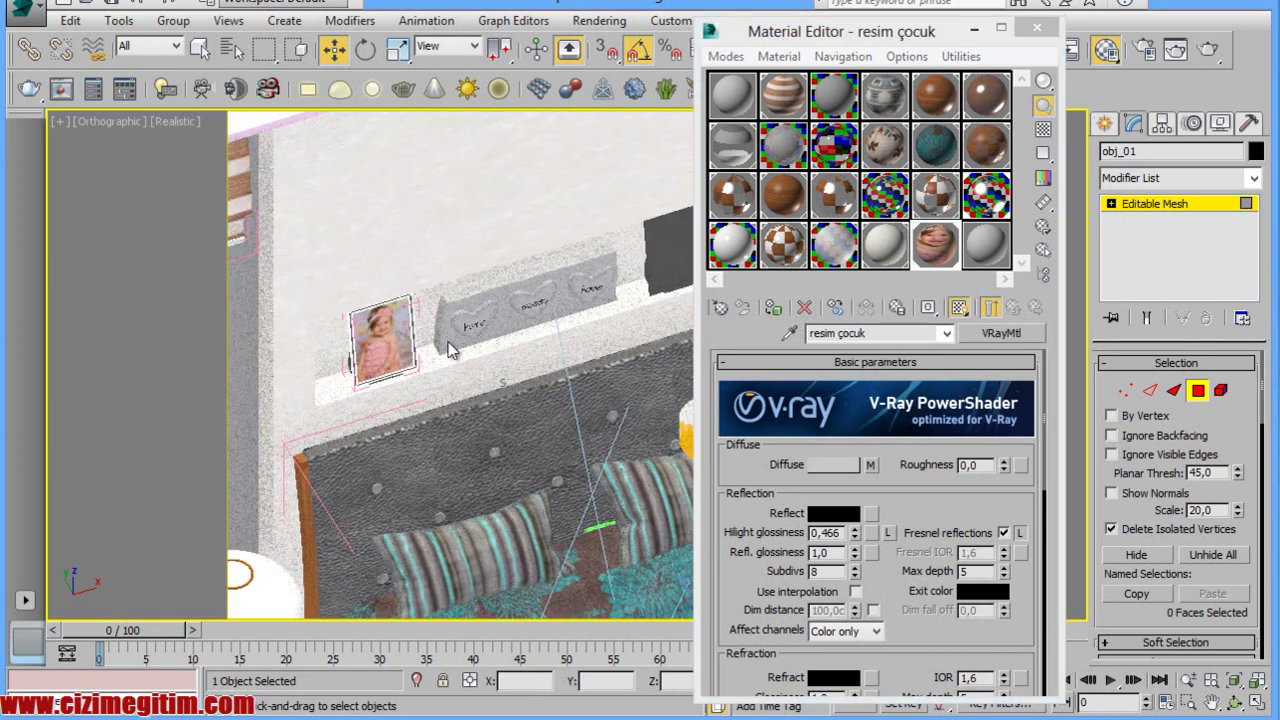
pyautogui.moveTo(398, 338); pyautogui.dragTo(513, 344, button='middle')
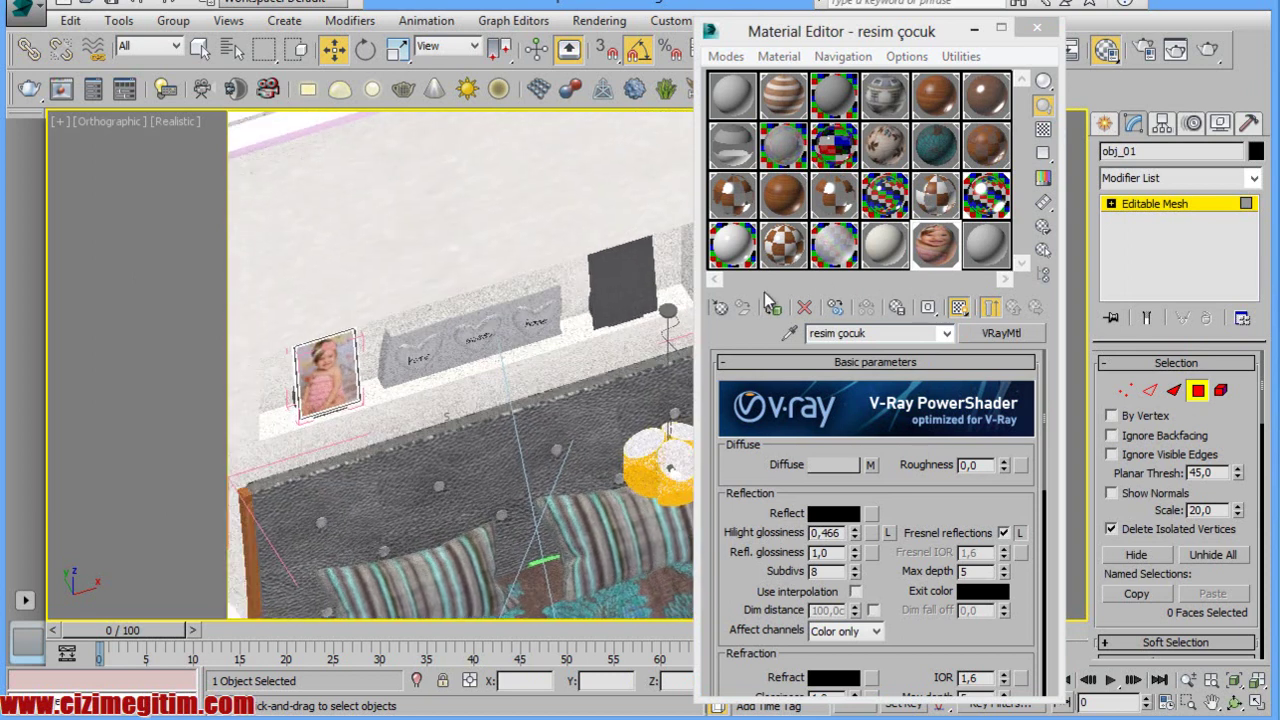
pyautogui.click(1176, 205)
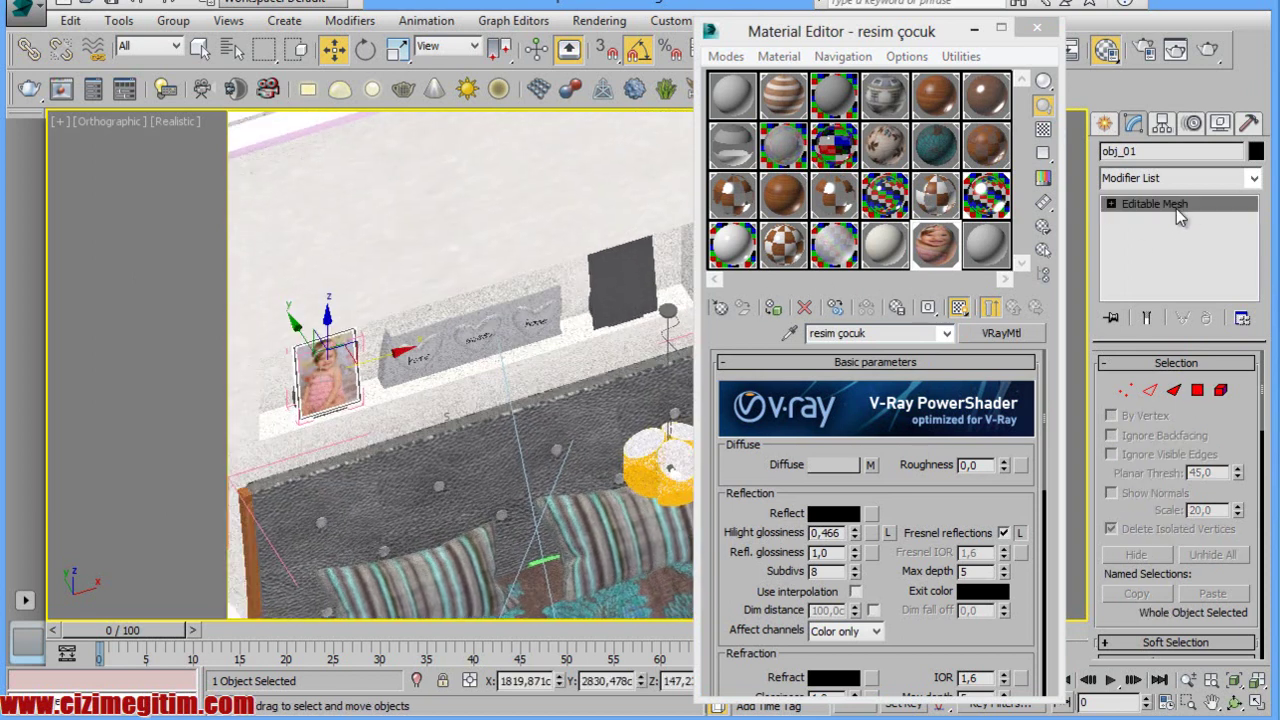
# Select frame resimlik001 and duplicate the 'resim çocuk' material into the last slot as 'resim 2'.
pyautogui.click(615, 296)
pyautogui.moveTo(629, 296); pyautogui.dragTo(615, 310, button='middle')
pyautogui.press('z')
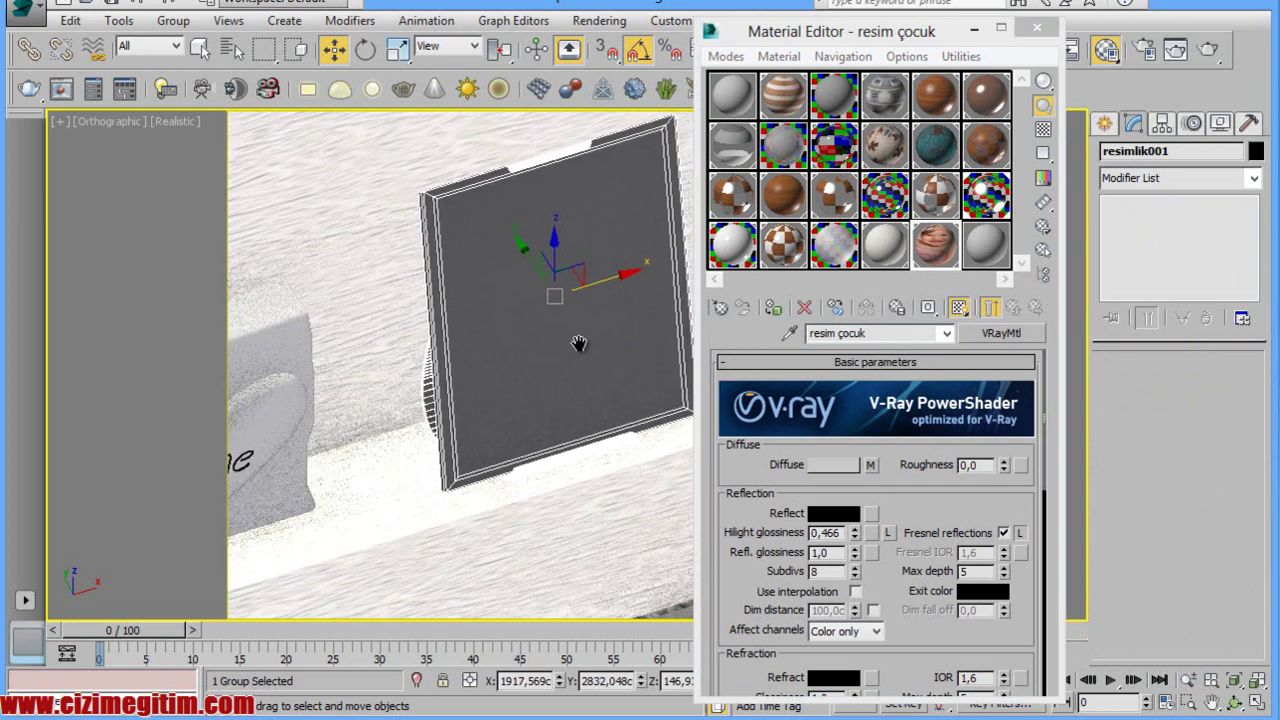
pyautogui.click(968, 253)
pyautogui.click(968, 253)
pyautogui.click(935, 255)
pyautogui.moveTo(935, 255); pyautogui.dragTo(978, 250)
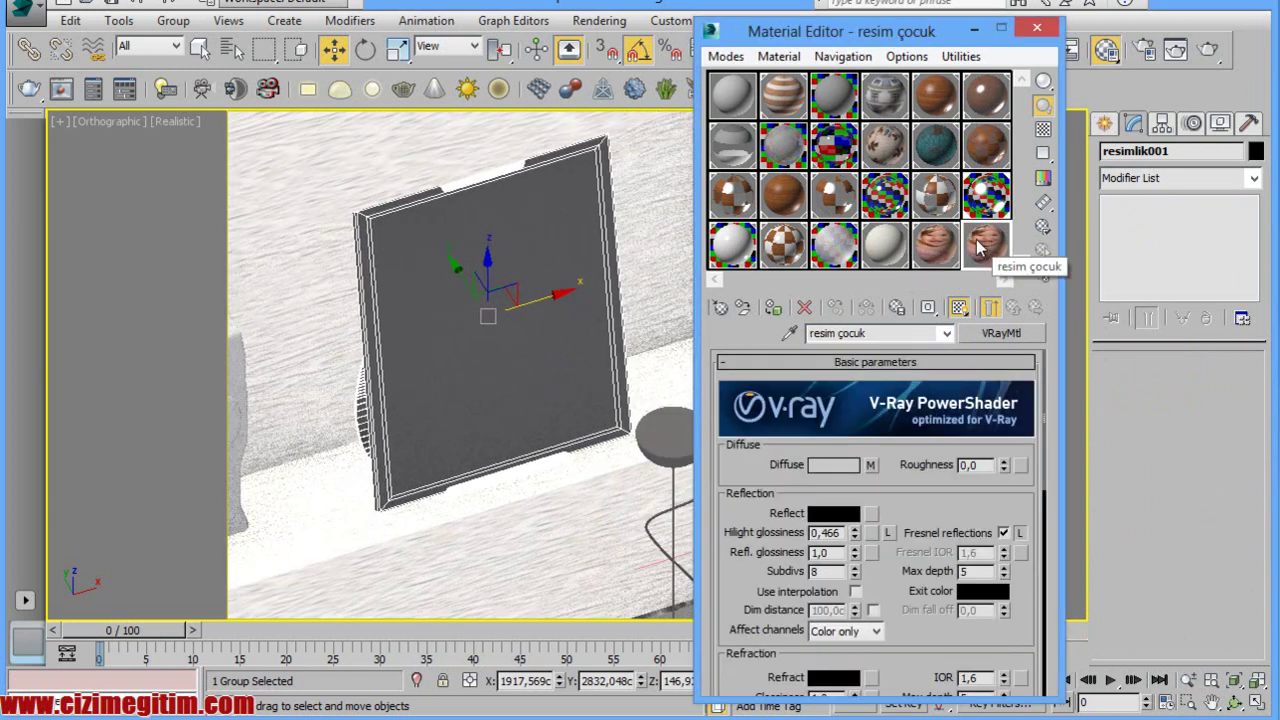
pyautogui.moveTo(868, 334); pyautogui.dragTo(836, 338)
pyautogui.write('2')
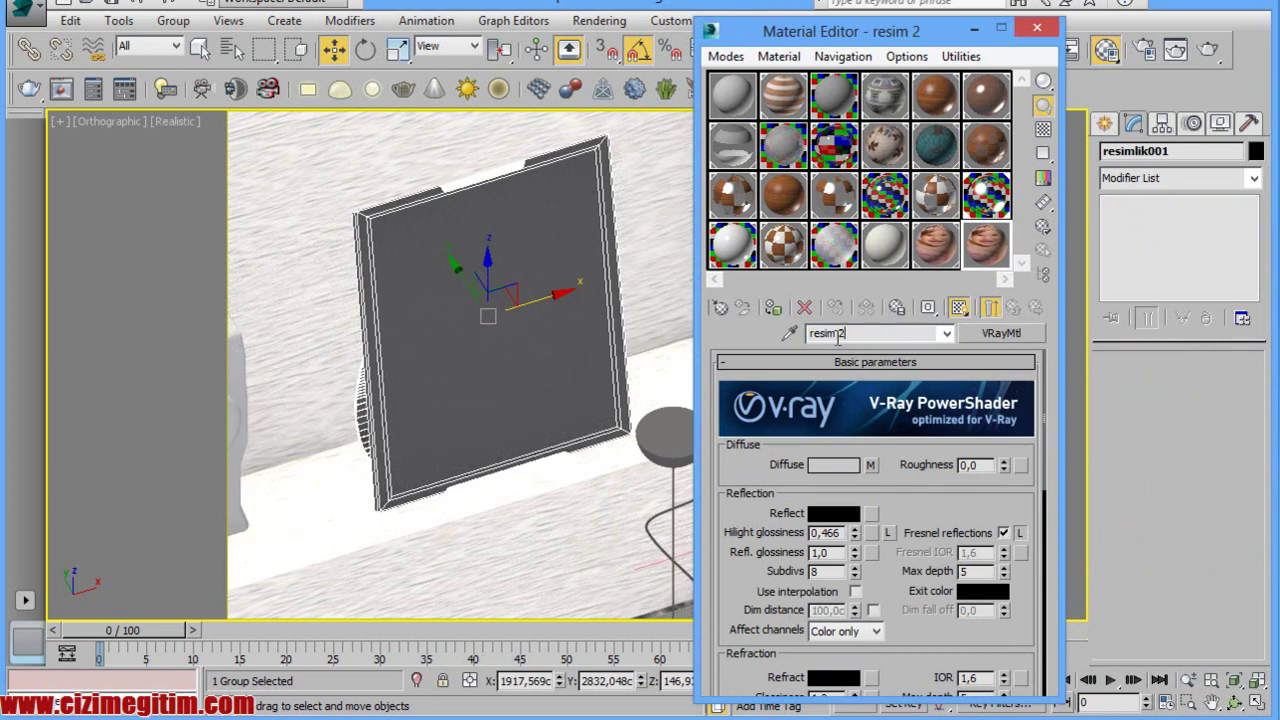
# Replace the new material's diffuse bitmap with gelin damat.jpg.
pyautogui.click(871, 466)
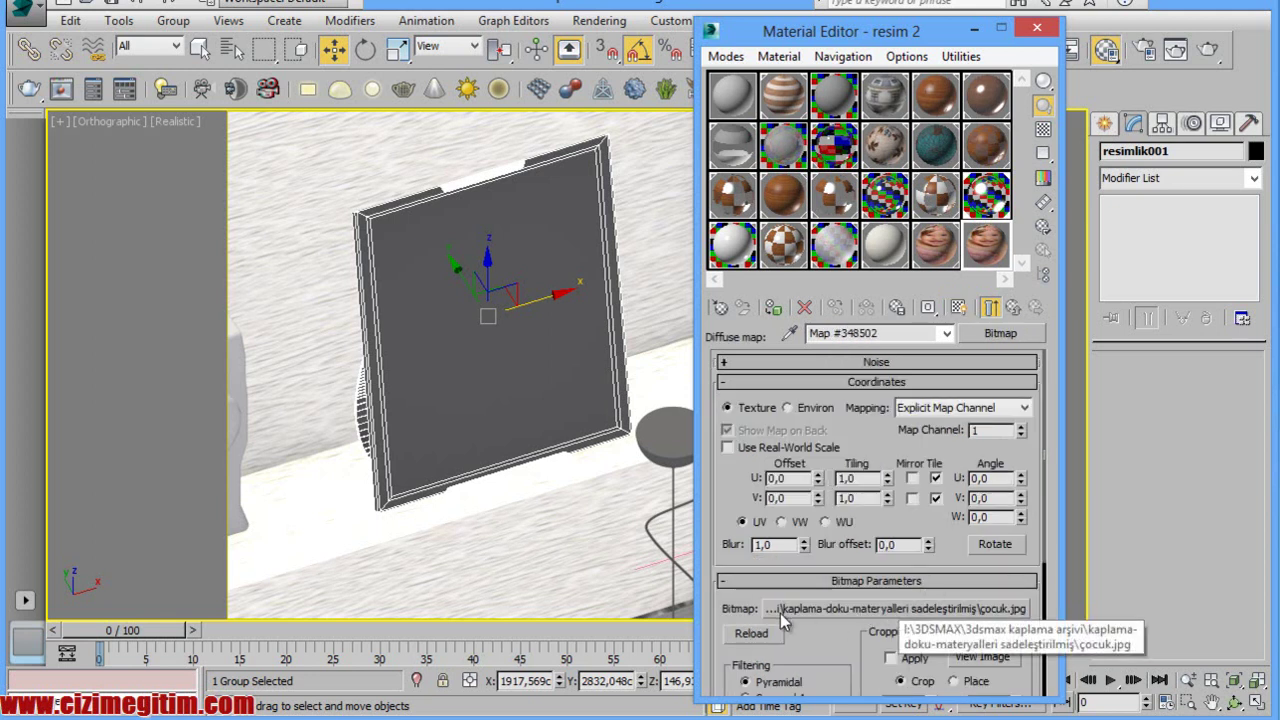
pyautogui.click(850, 607)
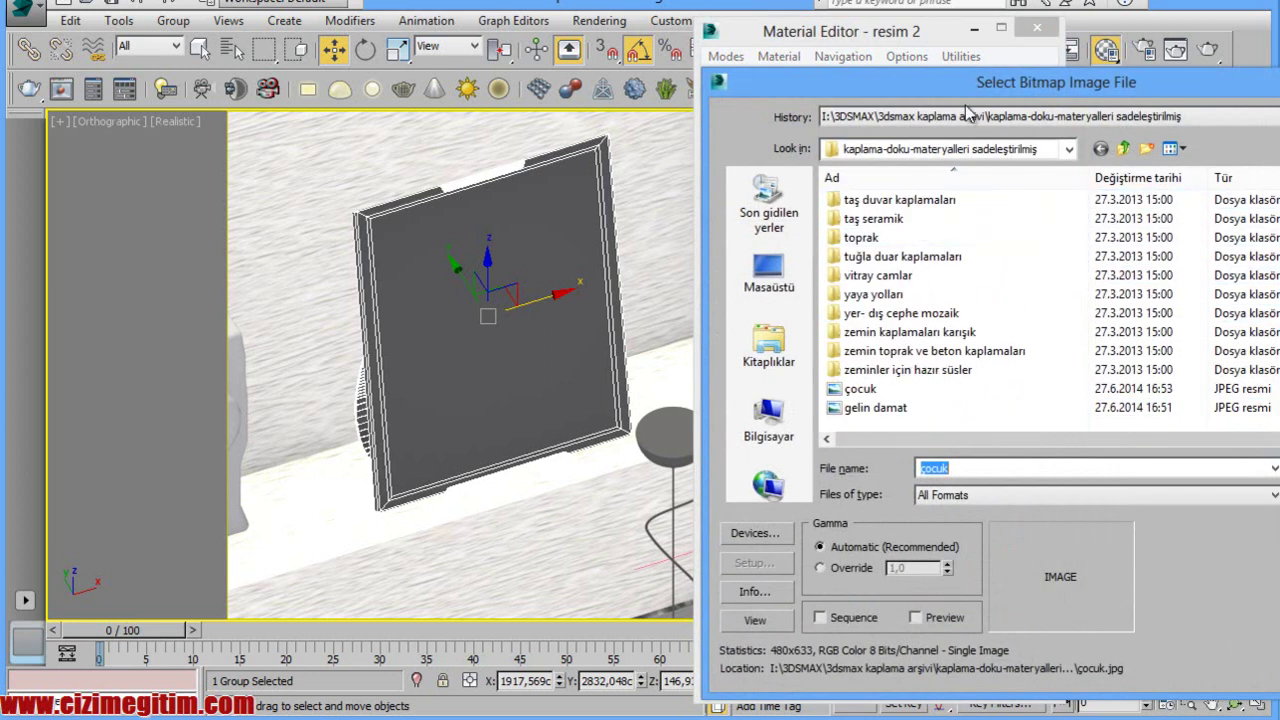
pyautogui.moveTo(969, 78); pyautogui.dragTo(816, 67)
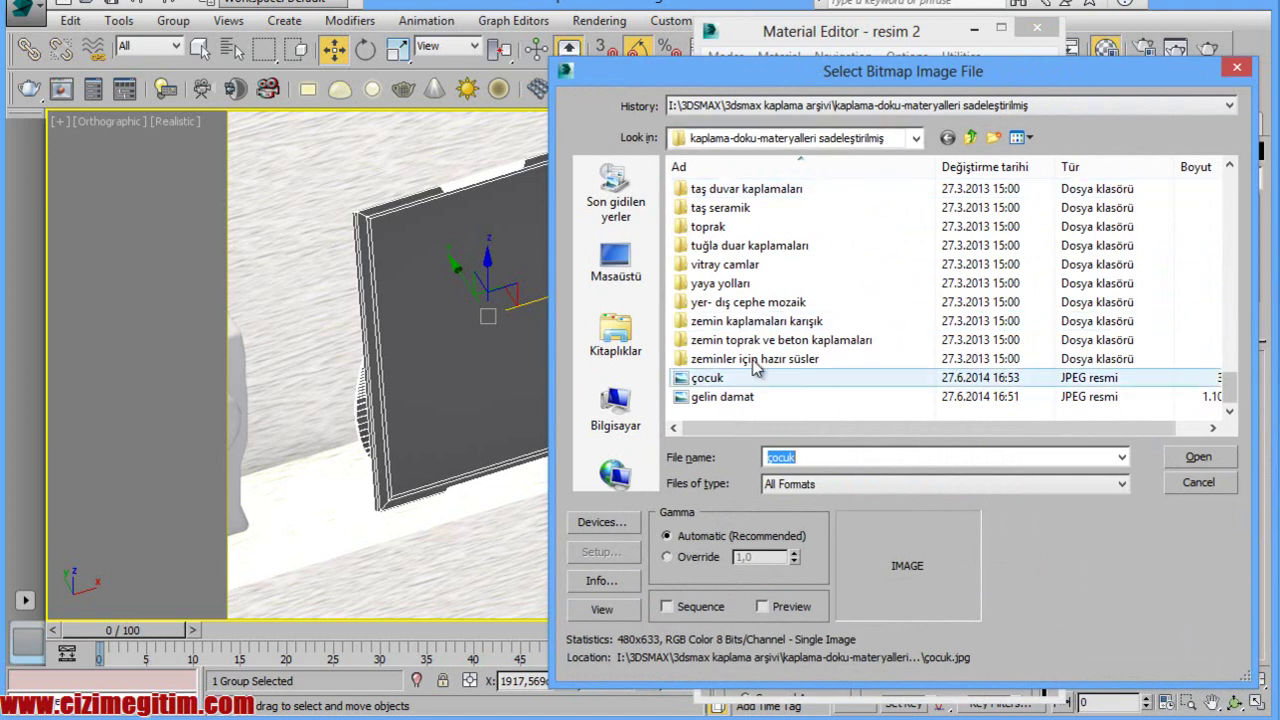
pyautogui.doubleClick(722, 396)
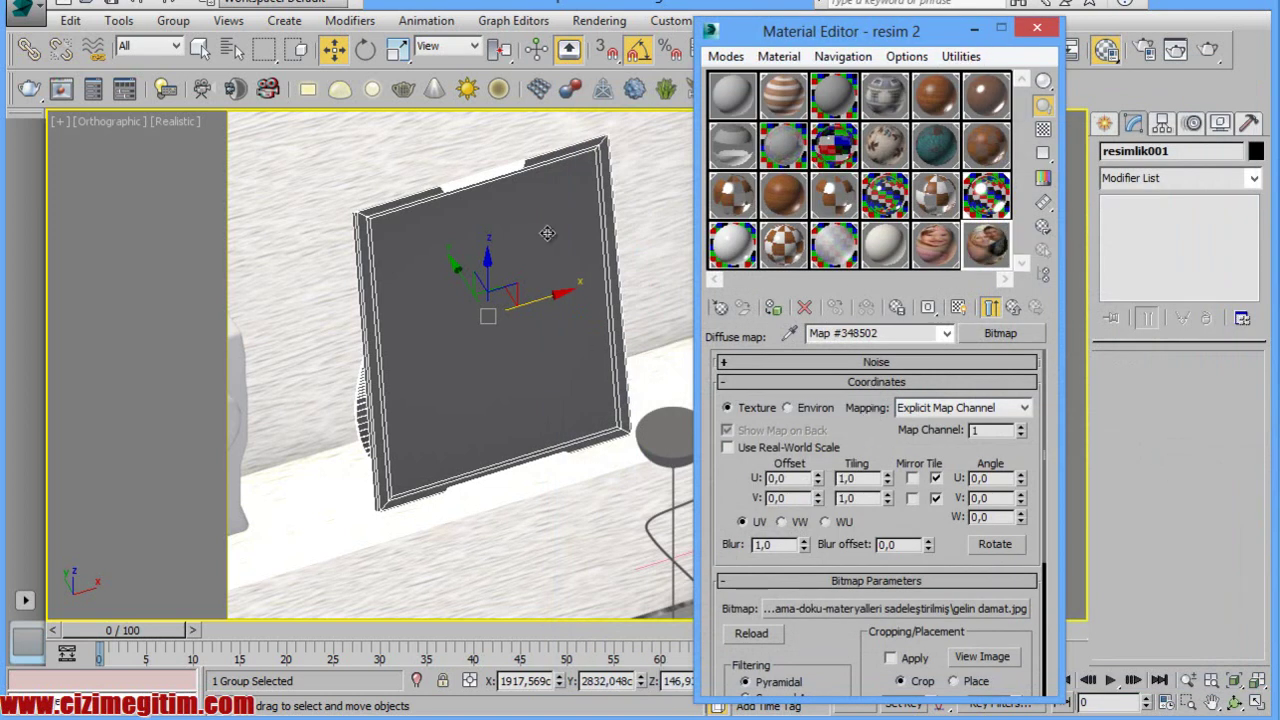
pyautogui.click(458, 305)
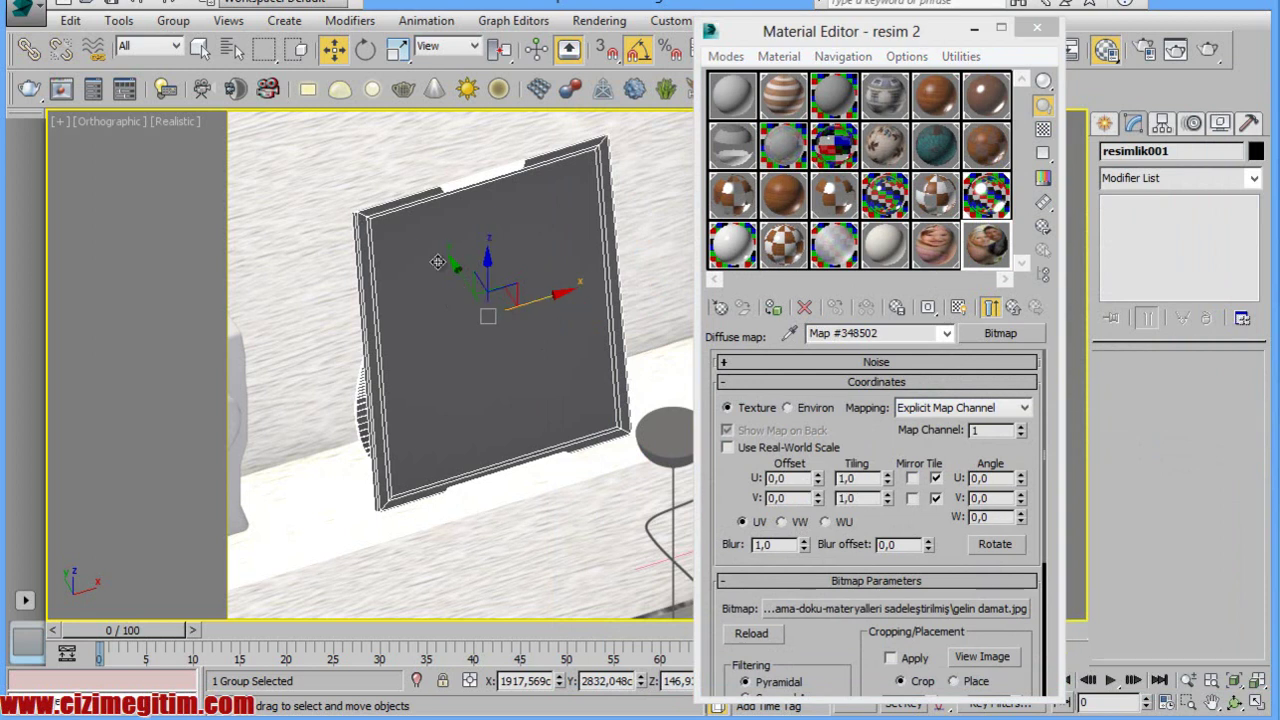
# Open the right frame's group, select obj_004's front face and assign the 'resim 2' material.
pyautogui.click(173, 20)
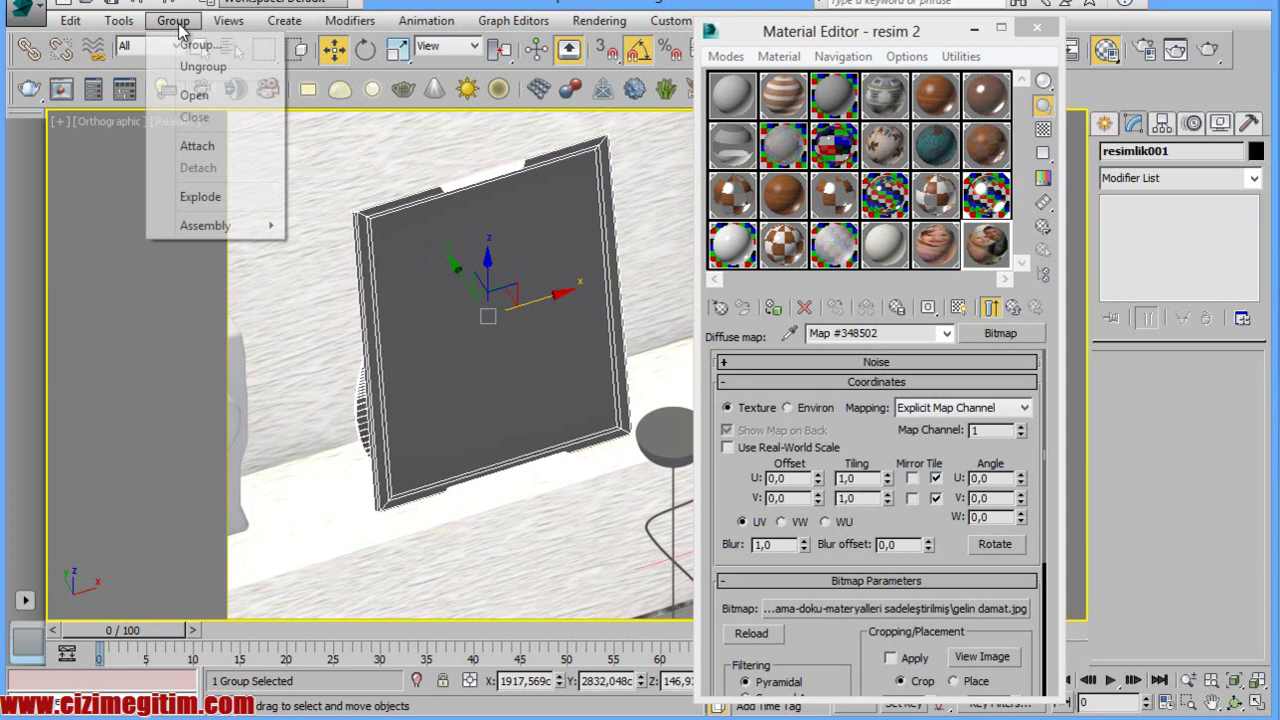
pyautogui.click(190, 97)
pyautogui.click(410, 264)
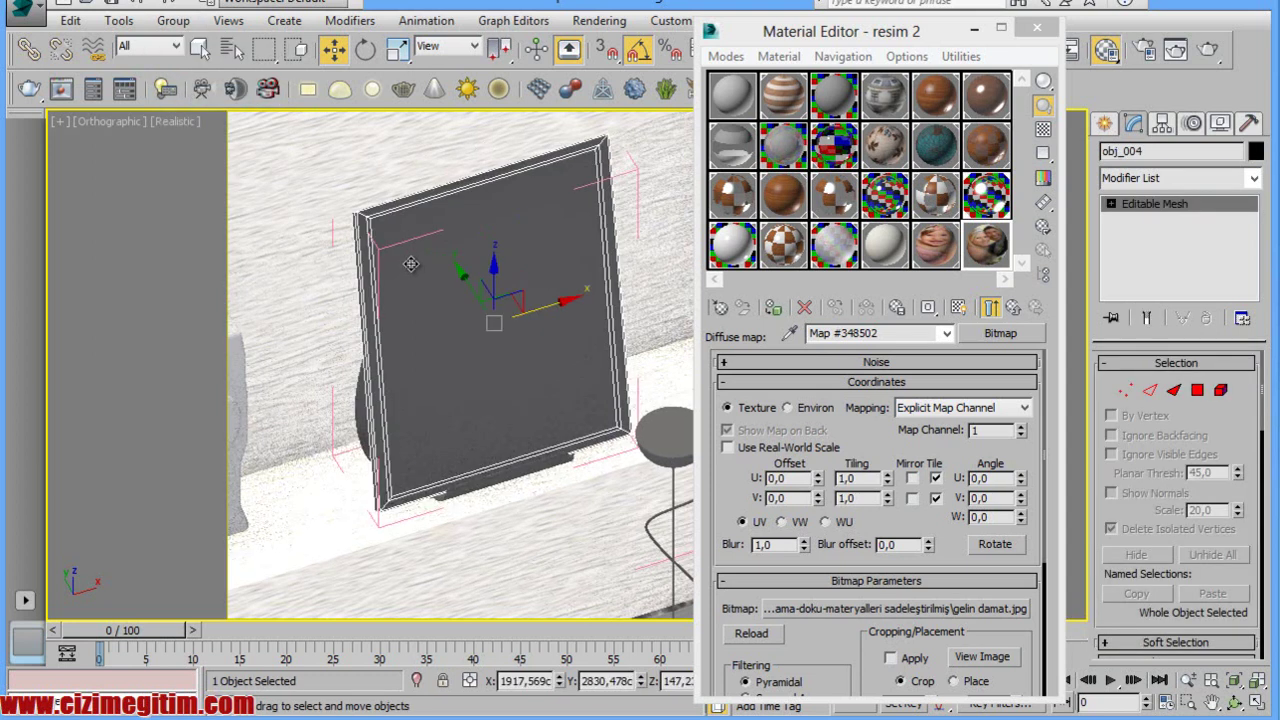
pyautogui.click(1198, 390)
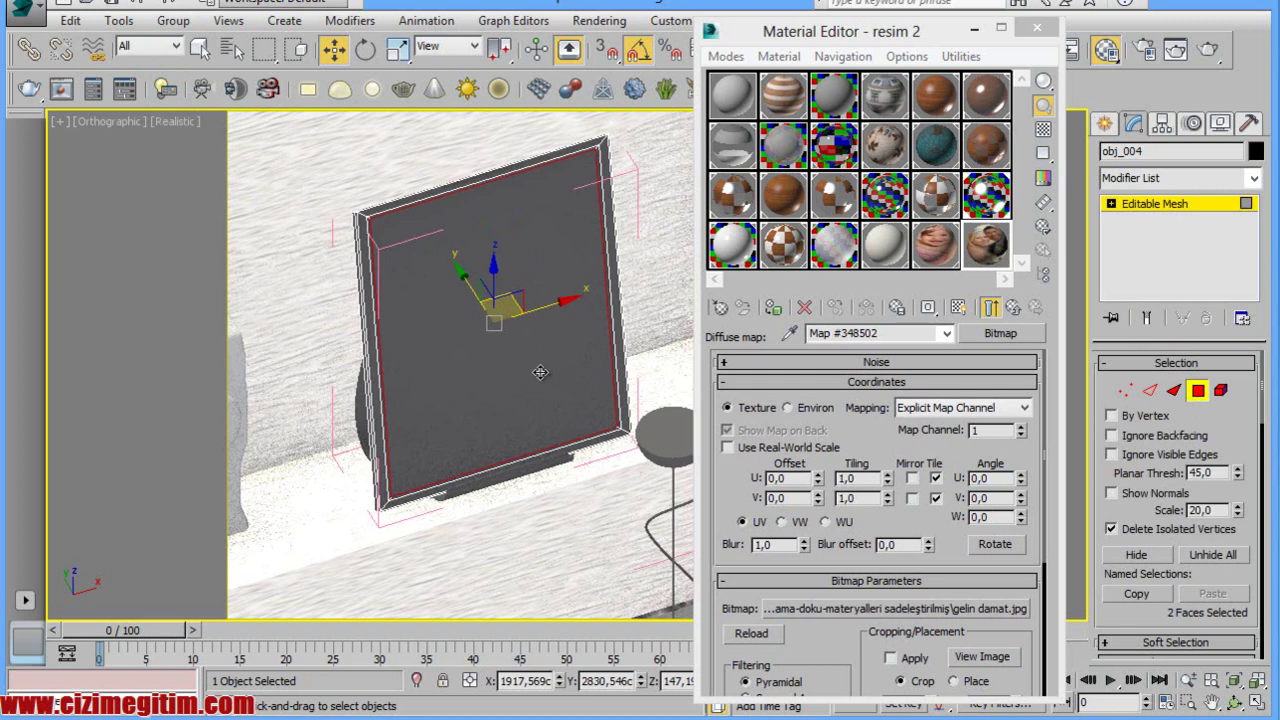
pyautogui.click(775, 308)
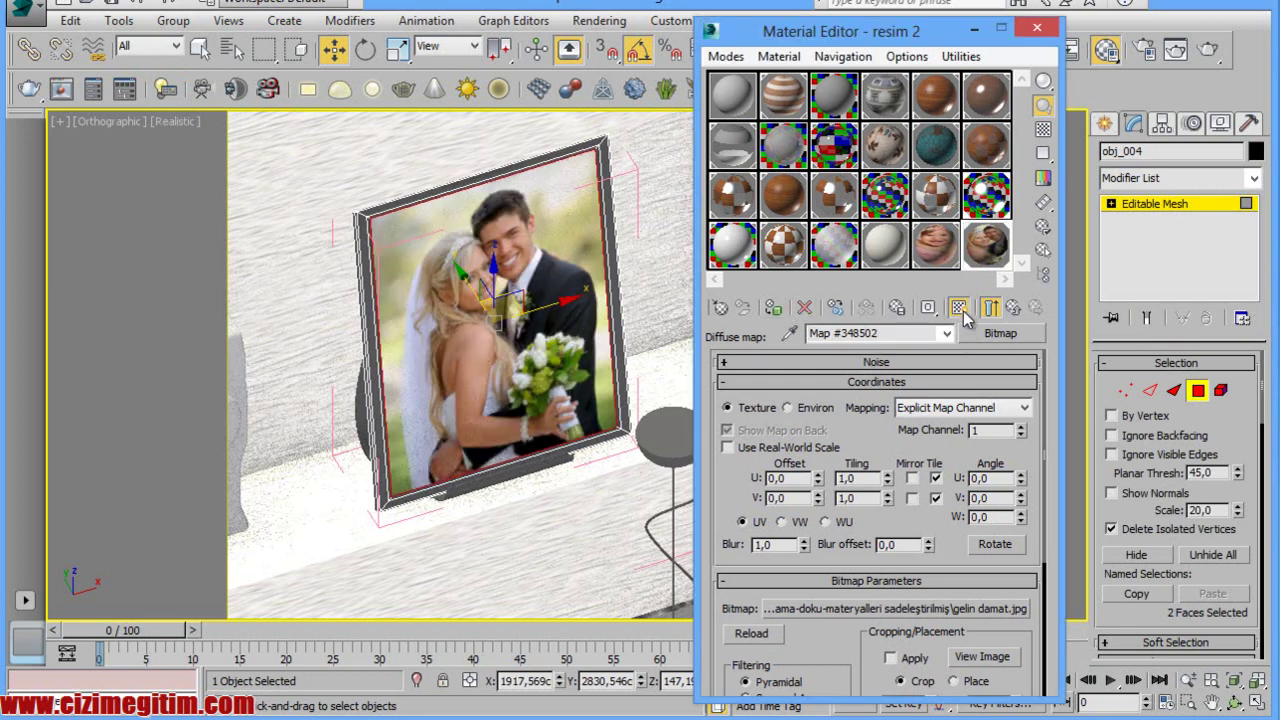
pyautogui.click(113, 297)
pyautogui.scroll(-3, 113, 297)
# Zoom and pan to check both photo frames, and minimize the Material Editor.
pyautogui.scroll(-3, 404, 313)
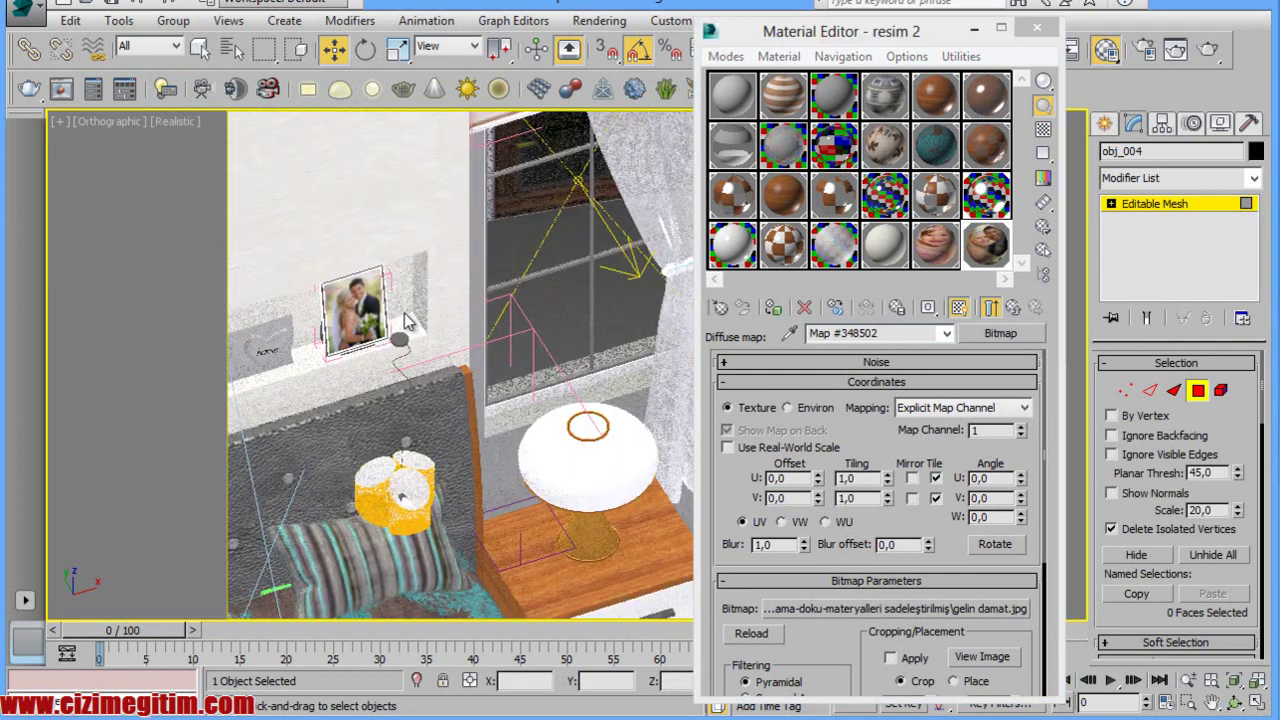
pyautogui.scroll(3, 404, 313)
pyautogui.scroll(2, 440, 300)
pyautogui.scroll(3, 469, 288)
pyautogui.scroll(1, 469, 288)
pyautogui.moveTo(435, 296)
pyautogui.mouseDown(button='middle')
pyautogui.moveTo(557, 281)
pyautogui.moveTo(486, 302)
pyautogui.mouseUp(button='middle')
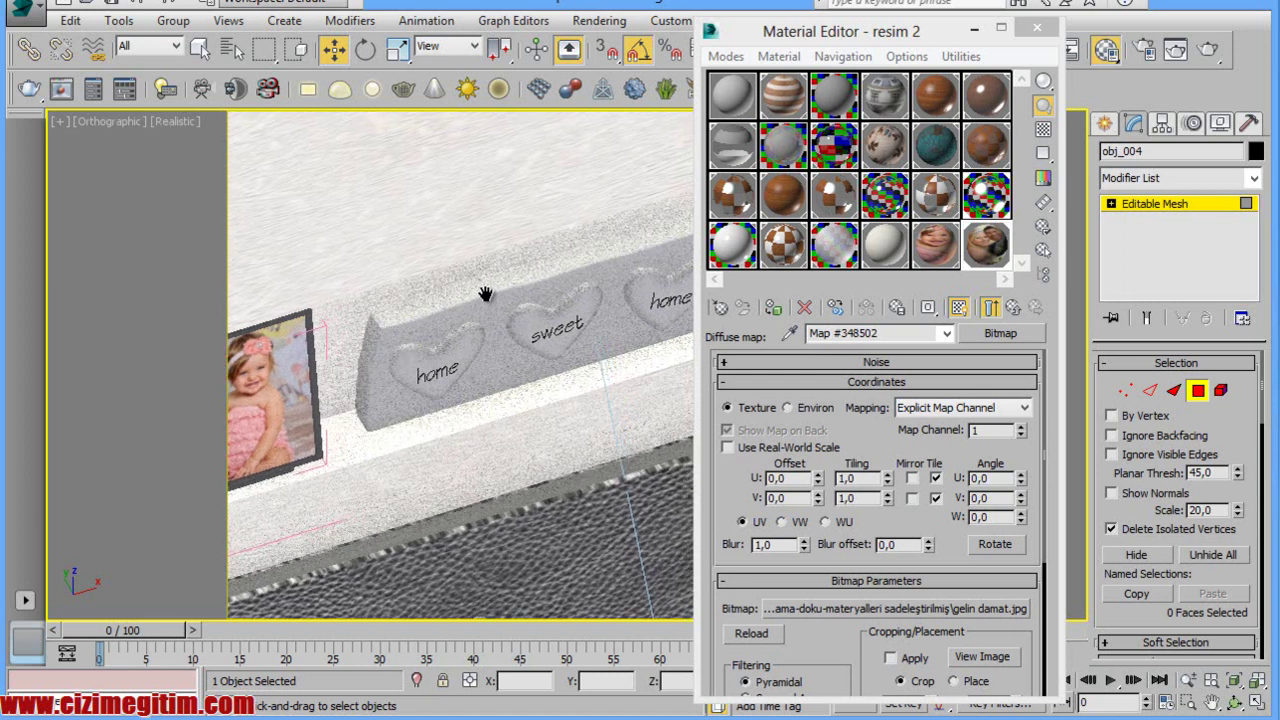
pyautogui.click(975, 36)
pyautogui.moveTo(750, 290); pyautogui.dragTo(747, 221, button='middle')
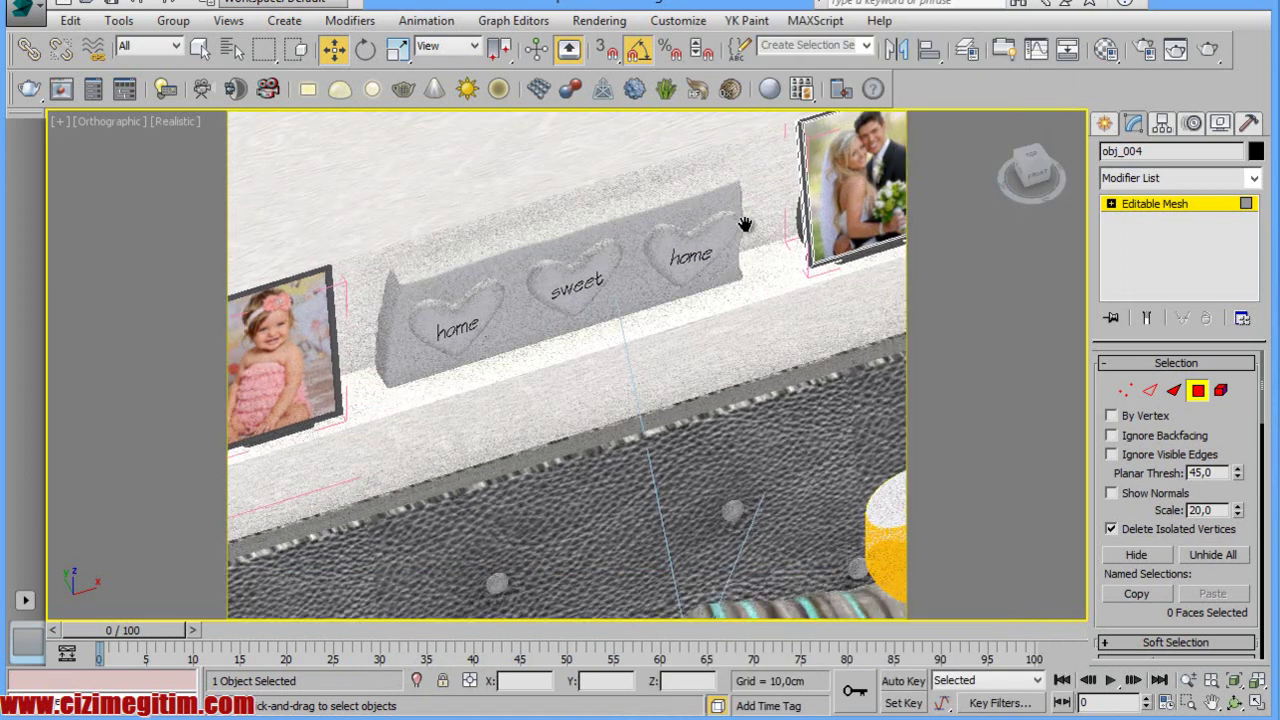
# Look through VRayCam001, then switch to Perspective and orbit to face the wooden panels.
pyautogui.press('c')
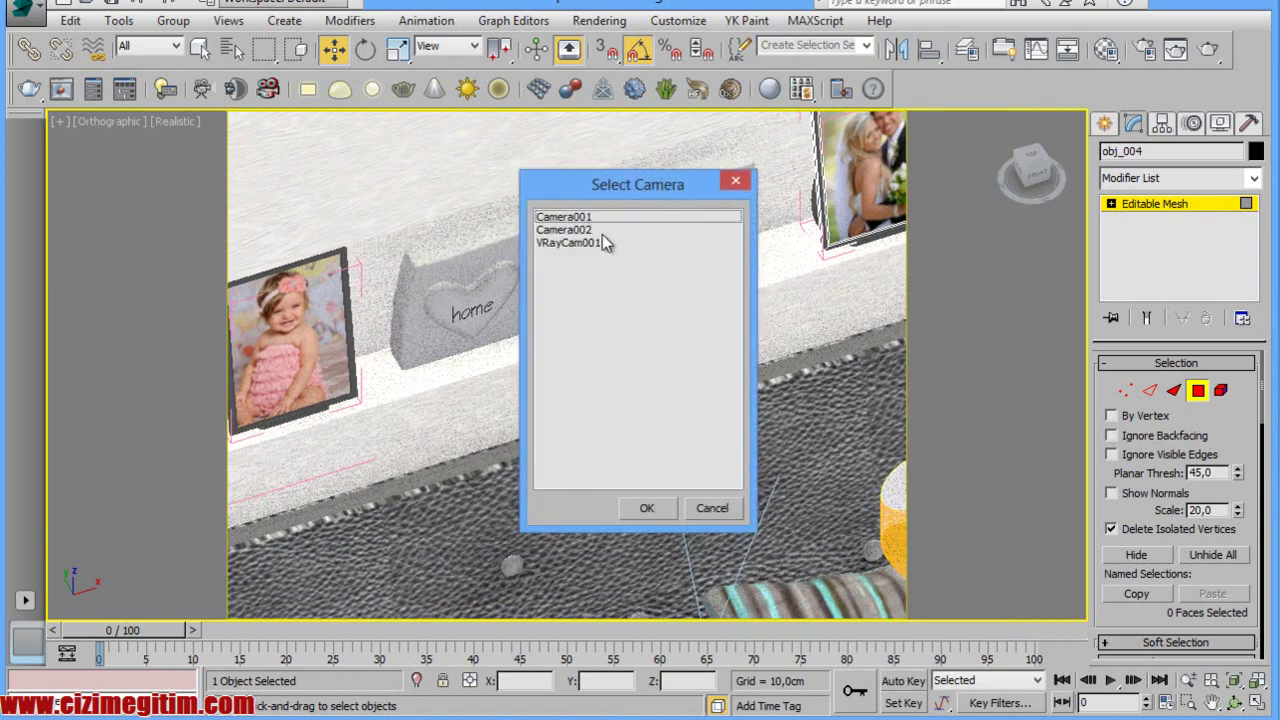
pyautogui.doubleClick(603, 242)
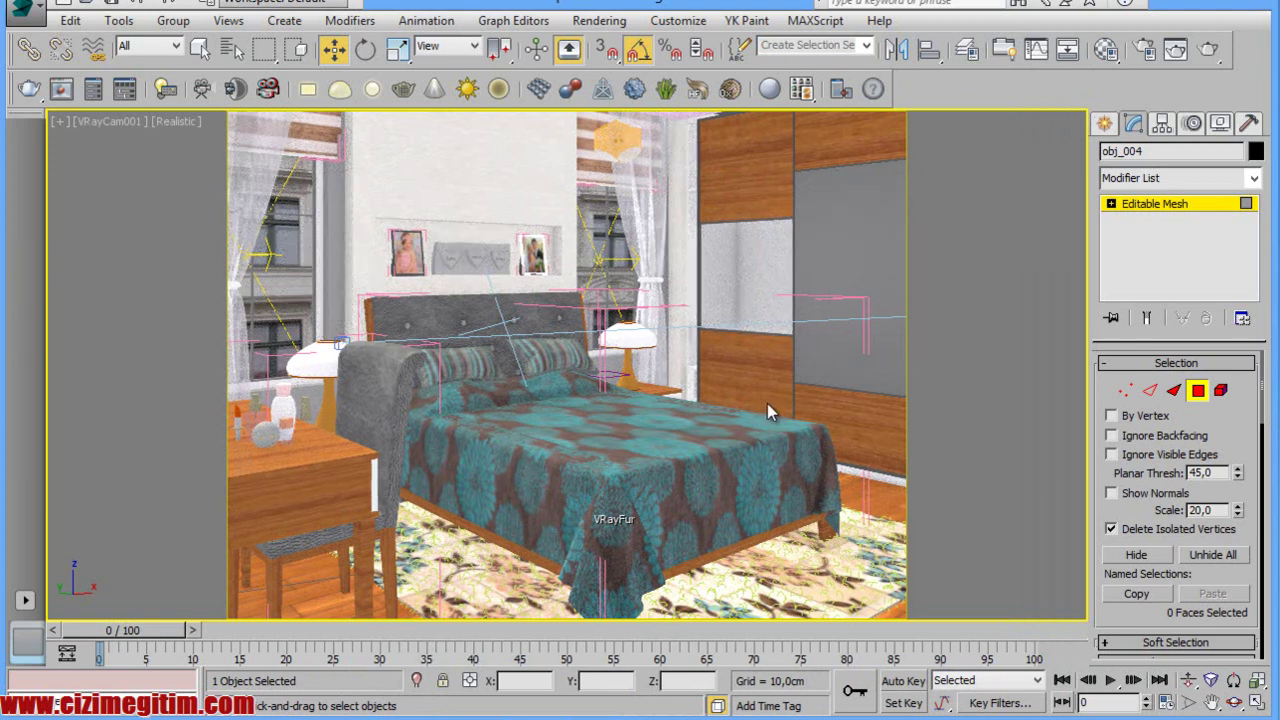
pyautogui.press('p')
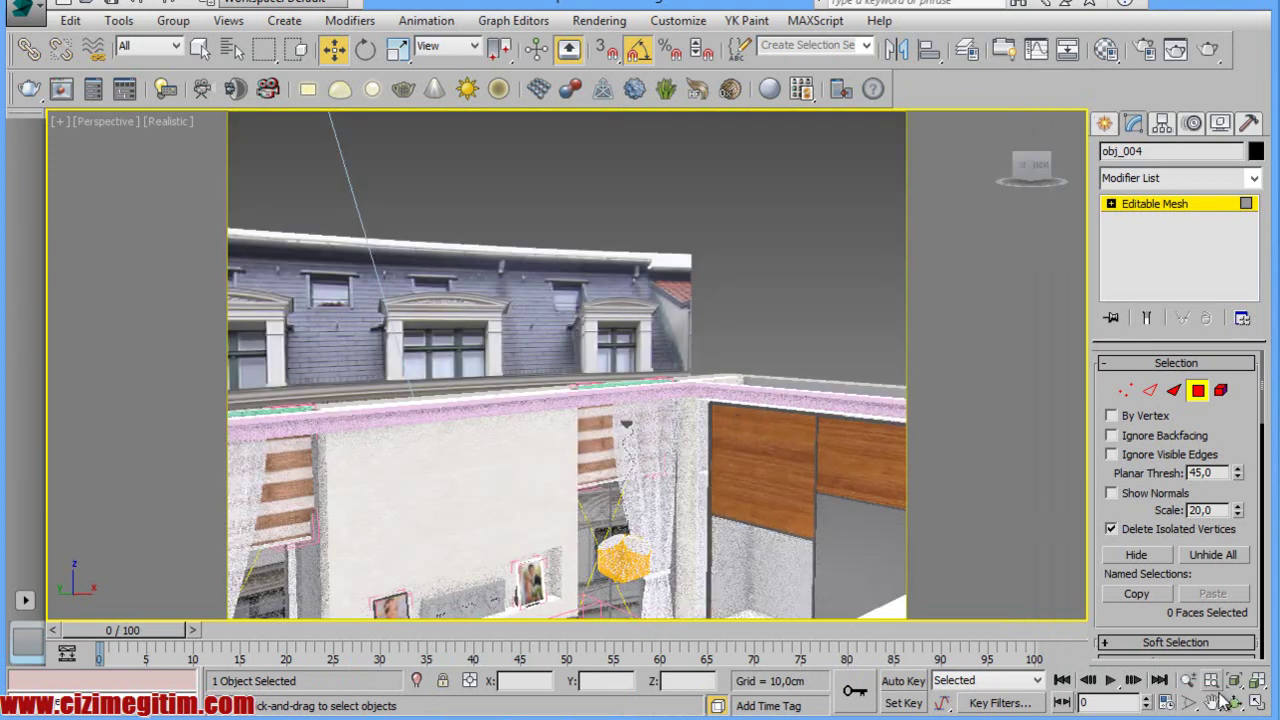
pyautogui.click(1234, 703)
pyautogui.moveTo(663, 447)
pyautogui.mouseDown()
pyautogui.moveTo(705, 401)
pyautogui.moveTo(586, 290)
pyautogui.moveTo(603, 186)
pyautogui.moveTo(500, 409)
pyautogui.moveTo(537, 343)
pyautogui.moveTo(480, 366)
pyautogui.moveTo(406, 434)
pyautogui.moveTo(823, 261)
pyautogui.moveTo(503, 320)
pyautogui.moveTo(666, 289)
pyautogui.moveTo(564, 312)
pyautogui.moveTo(529, 251)
pyautogui.mouseUp()
pyautogui.moveTo(594, 309); pyautogui.dragTo(509, 274)
pyautogui.press('Escape')
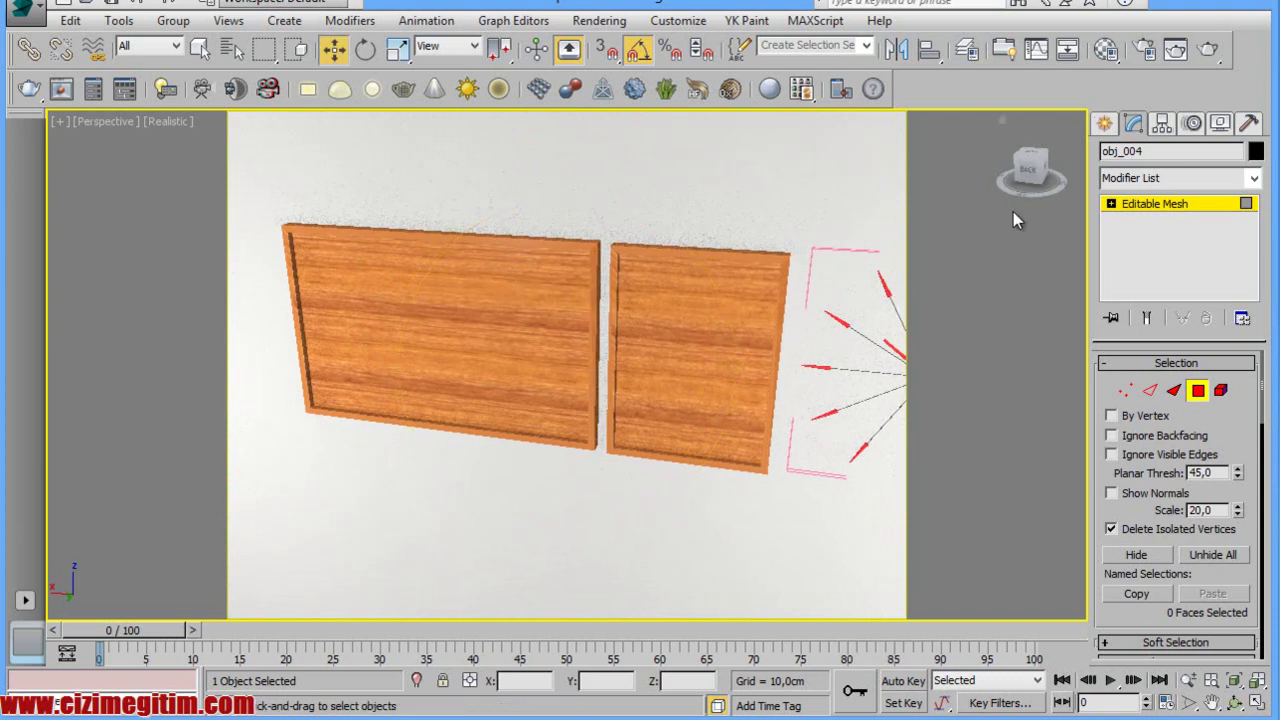
# Leave face editing, reopen the Material Editor and select the resim çocuk material slot.
pyautogui.click(1148, 203)
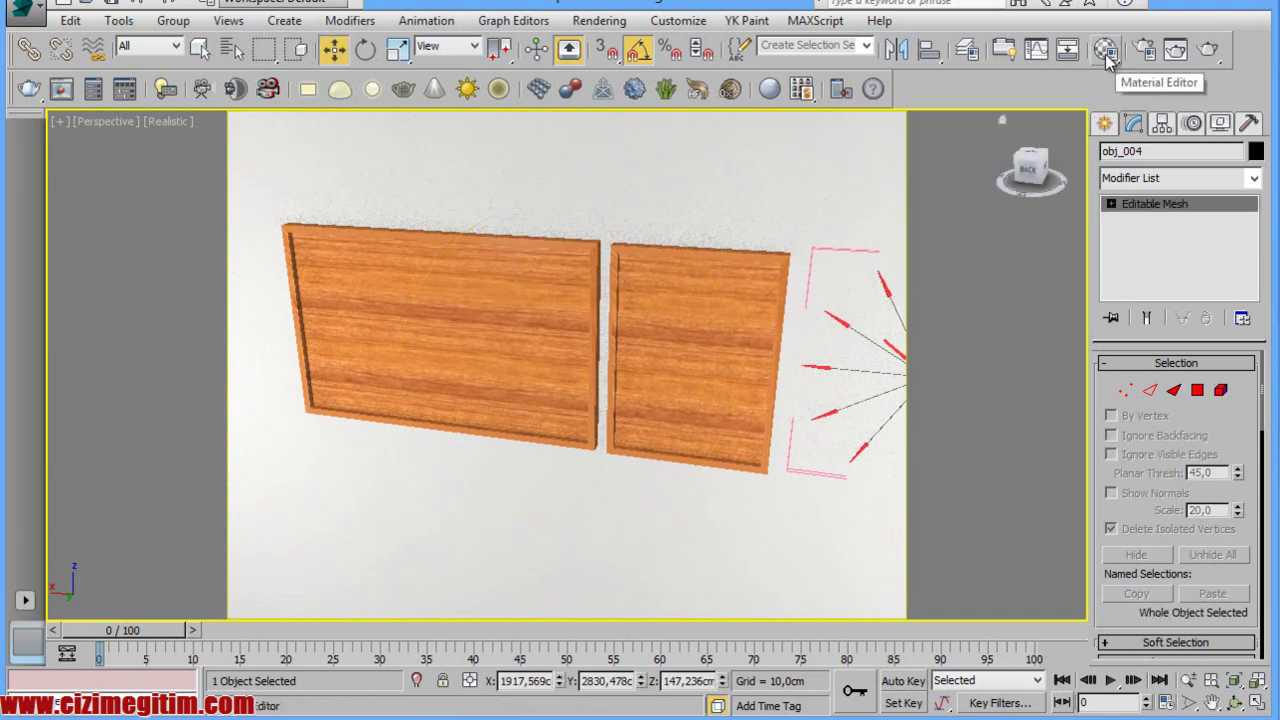
pyautogui.click(1105, 50)
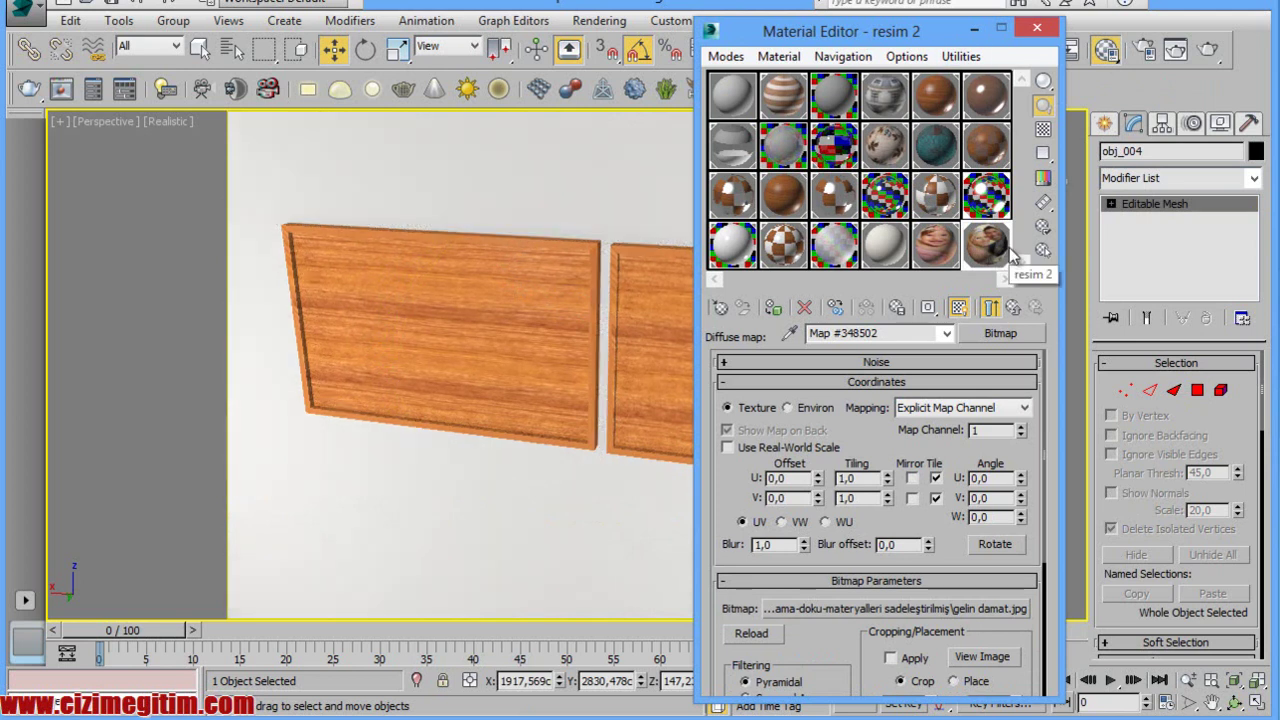
pyautogui.click(1012, 308)
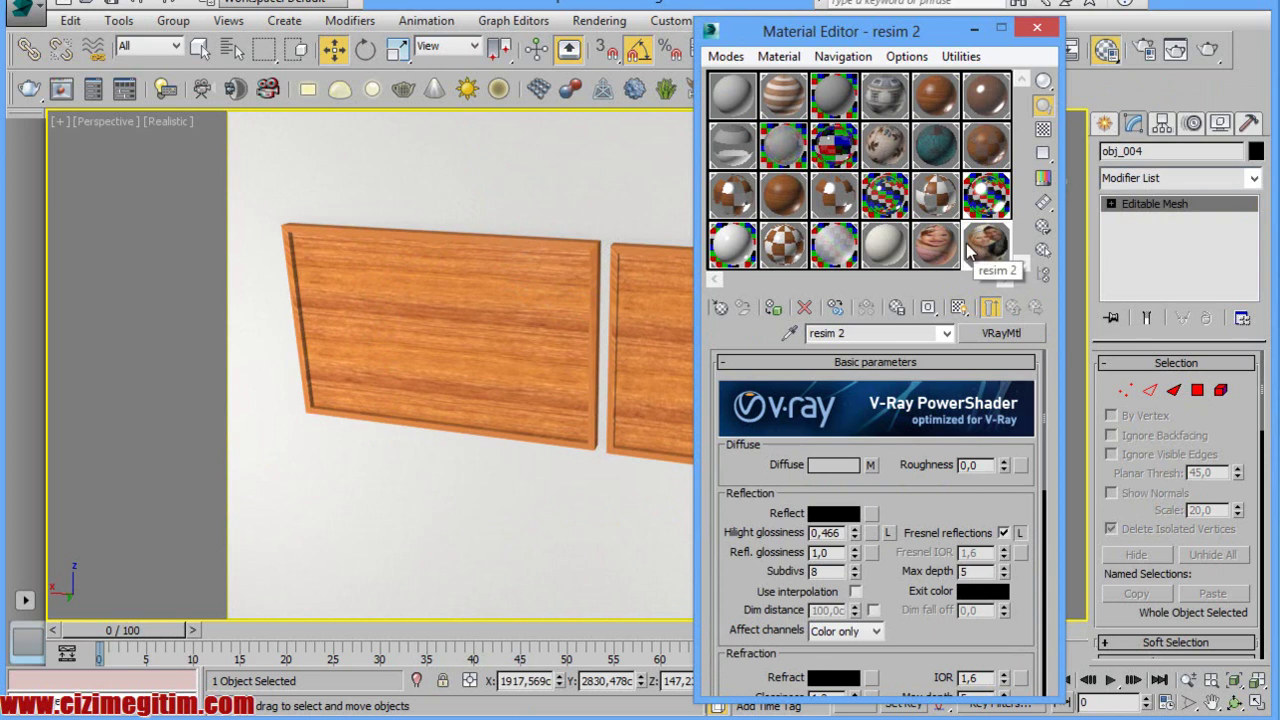
pyautogui.click(975, 250)
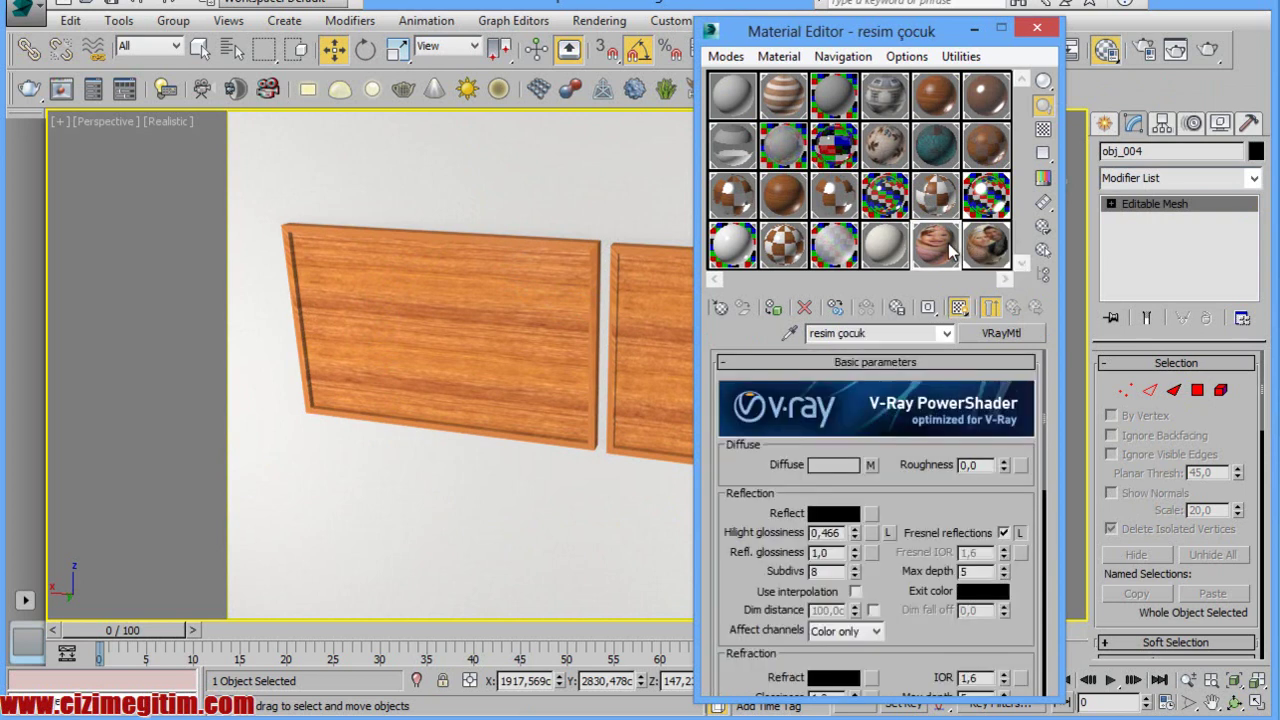
# Reset the resim çocuk slot to default VRayMtl 'Material #29784', affecting only the editor slot.
pyautogui.click(806, 307)
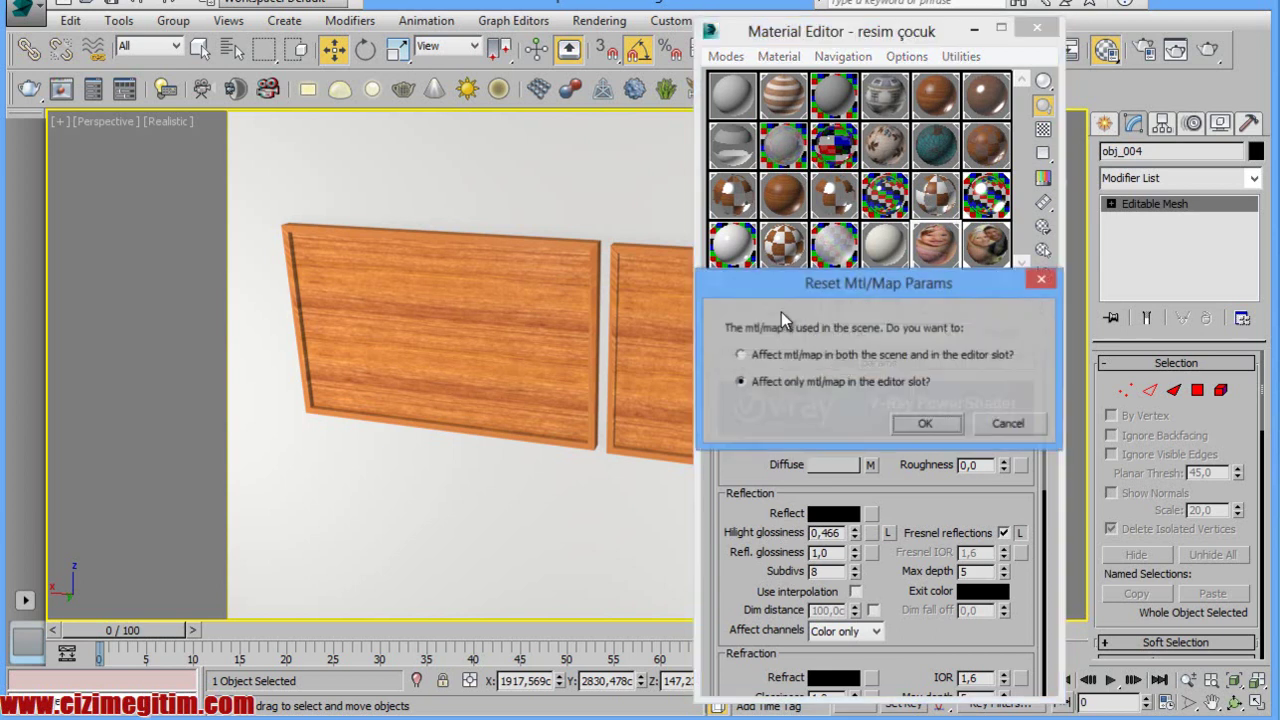
pyautogui.moveTo(883, 289); pyautogui.dragTo(476, 186)
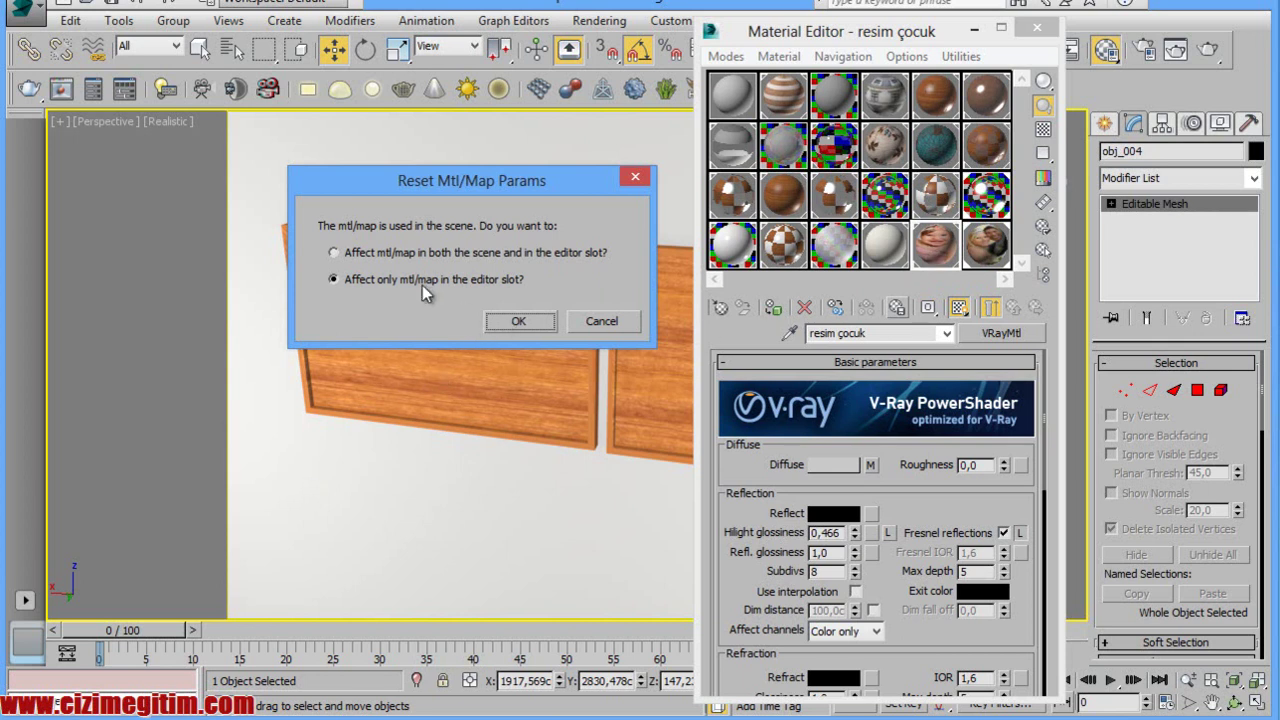
pyautogui.click(528, 321)
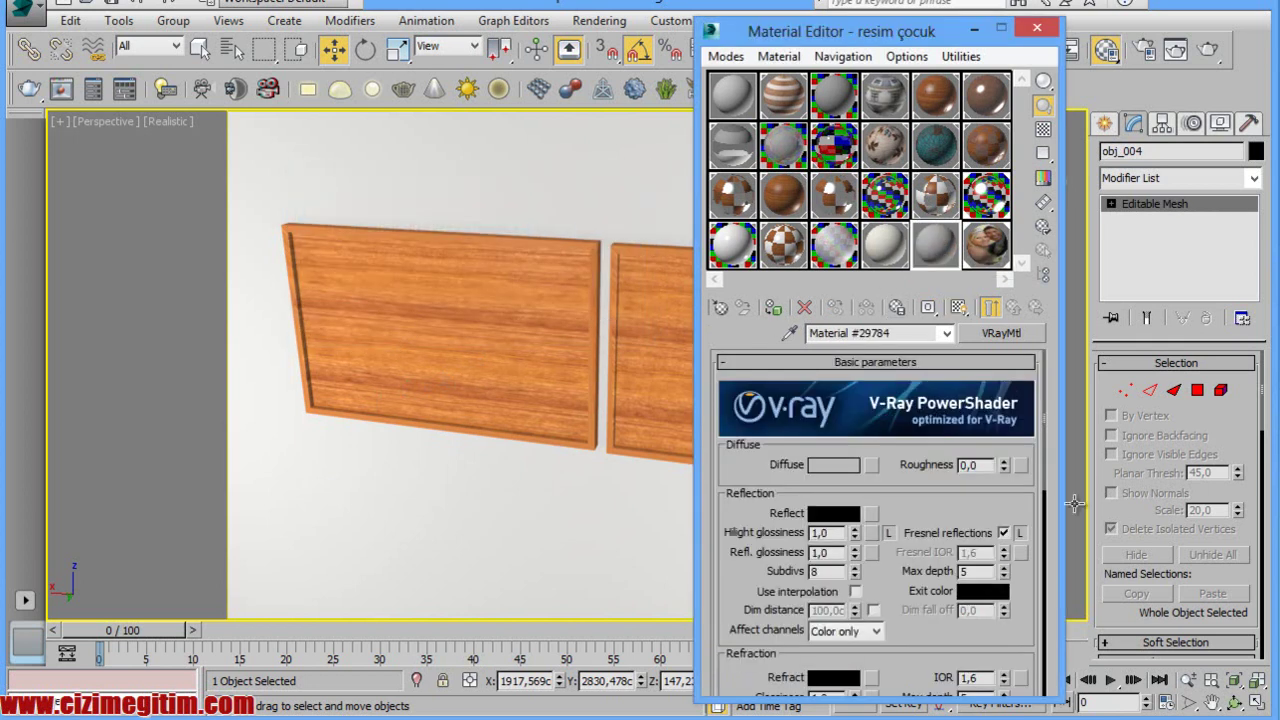
pyautogui.click(1234, 703)
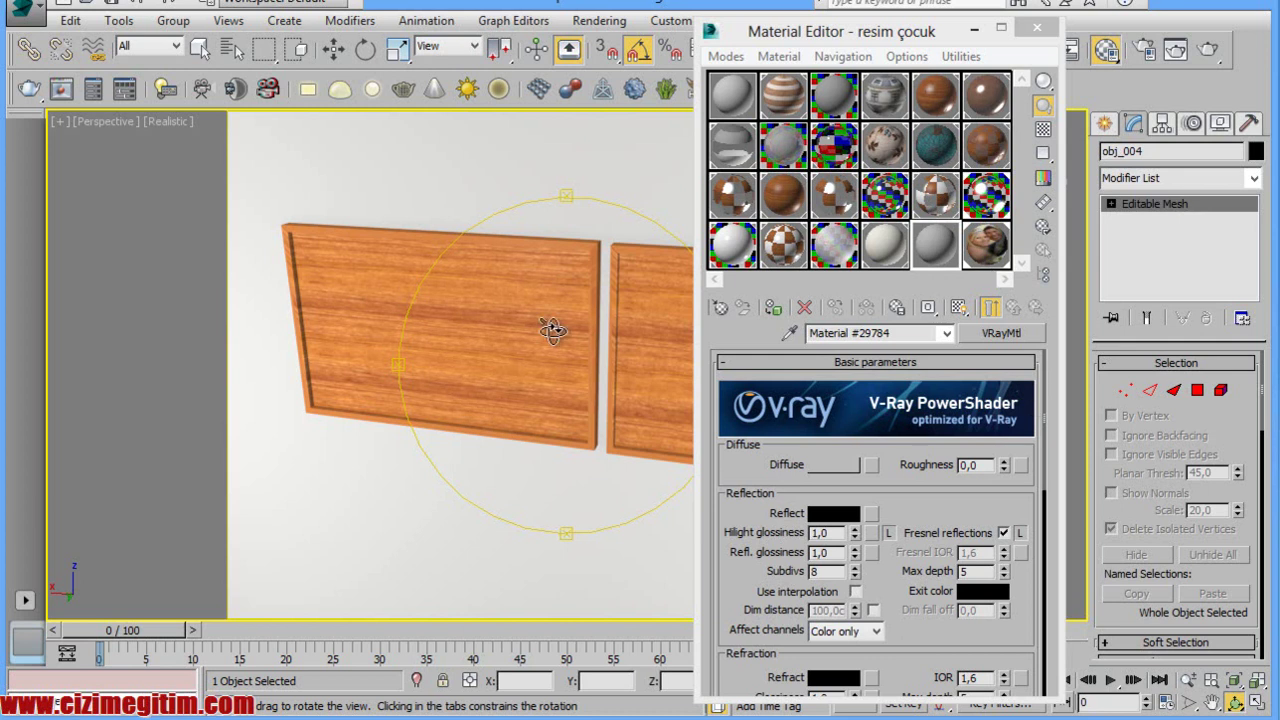
# Orbit toward the framed baby photo and the home sweet home block above the headboard.
pyautogui.moveTo(512, 343)
pyautogui.mouseDown()
pyautogui.moveTo(314, 380)
pyautogui.moveTo(395, 381)
pyautogui.moveTo(451, 349)
pyautogui.moveTo(397, 320)
pyautogui.moveTo(520, 277)
pyautogui.mouseUp()
pyautogui.moveTo(556, 407); pyautogui.dragTo(483, 287)
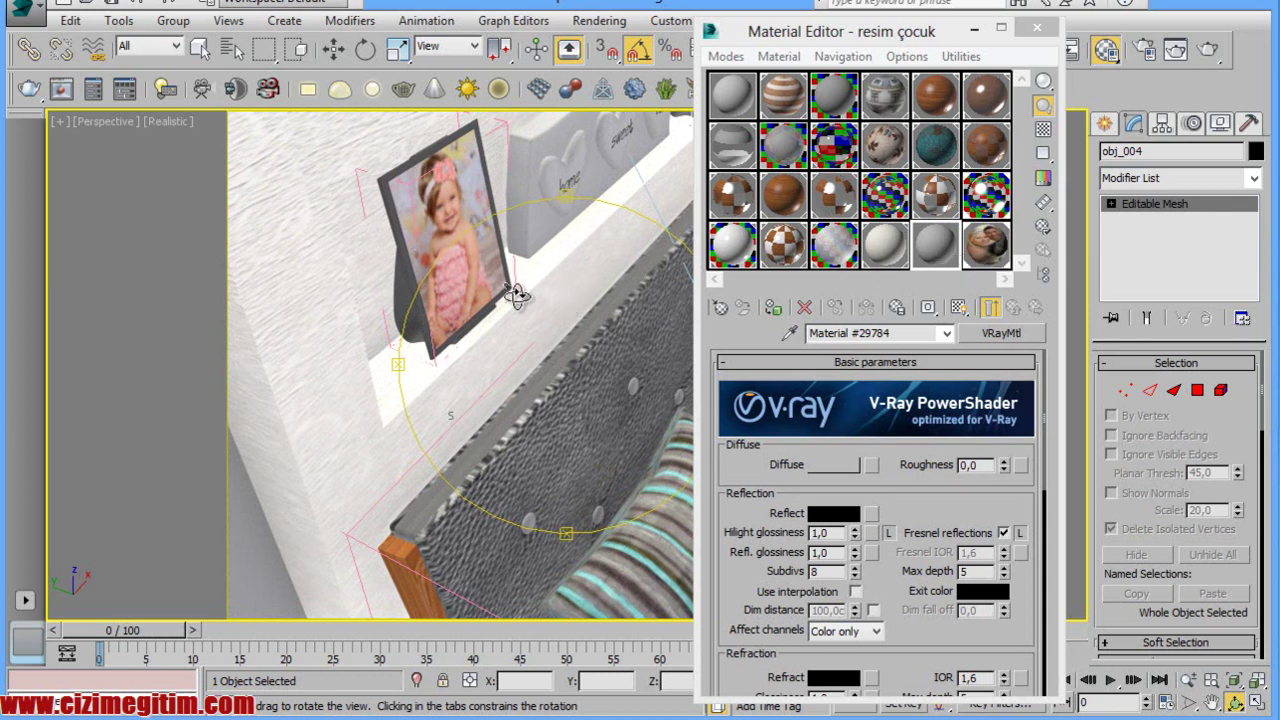
pyautogui.moveTo(567, 296); pyautogui.dragTo(487, 345)
pyautogui.moveTo(372, 316); pyautogui.dragTo(399, 347)
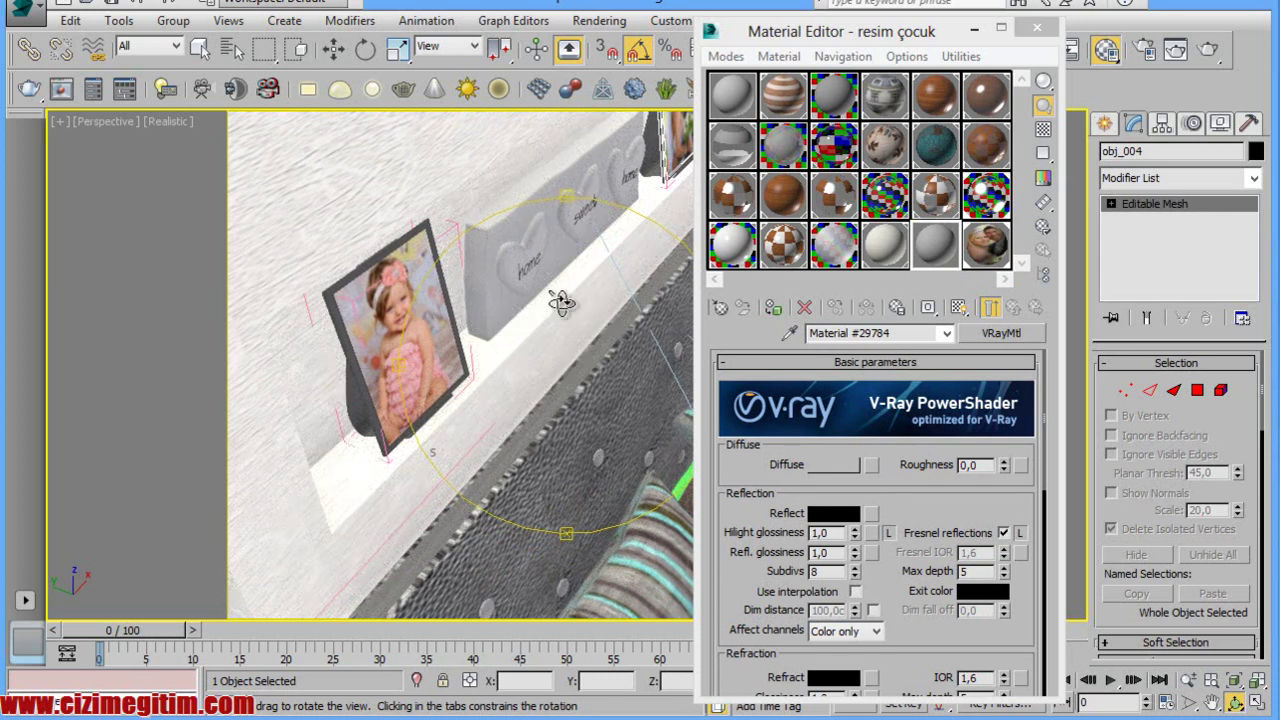
pyautogui.moveTo(594, 306); pyautogui.dragTo(490, 323)
pyautogui.rightClick(519, 315)
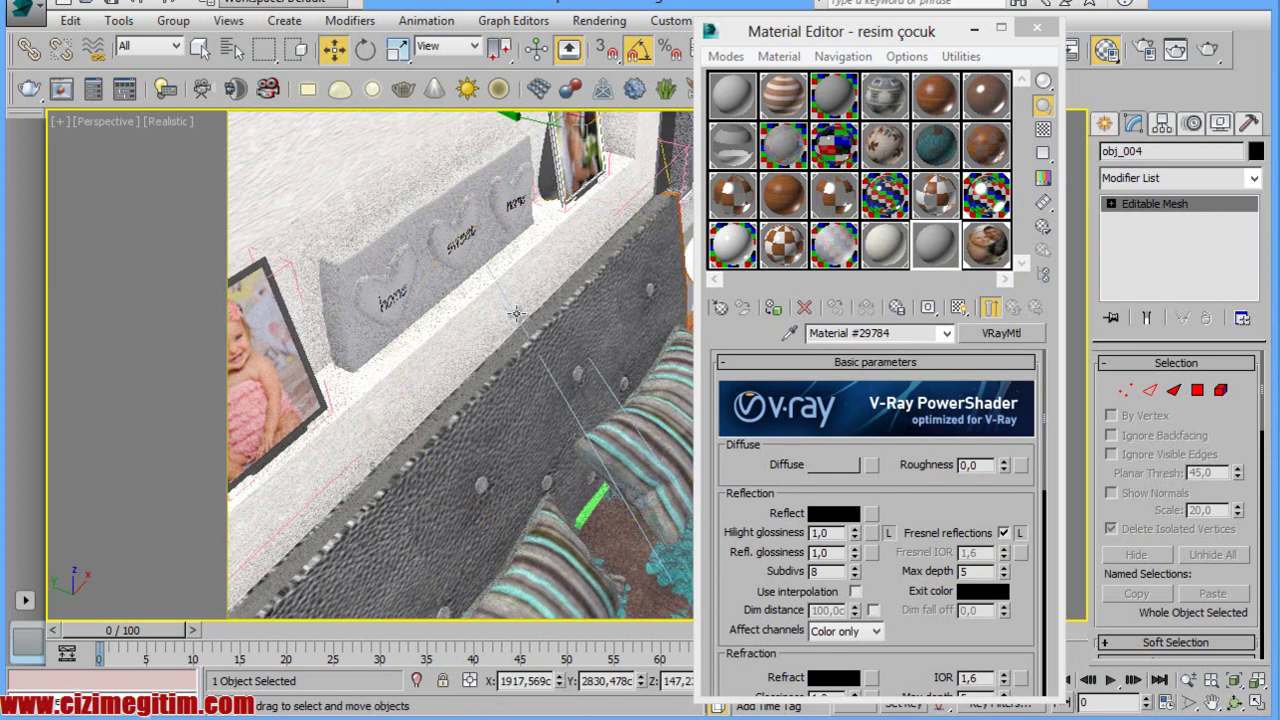
pyautogui.doubleClick(907, 332)
# Rename Material #29784 to 'çerçeve resimlik1'.
pyautogui.click(909, 333)
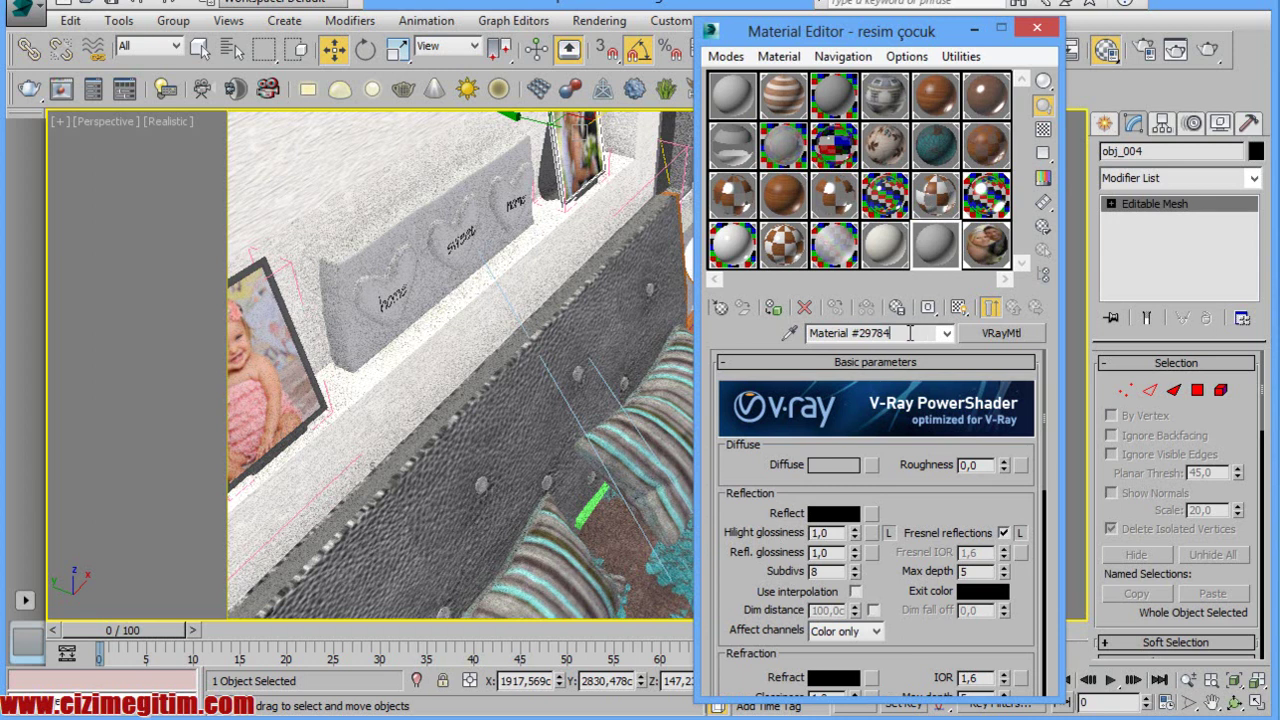
pyautogui.hotkey('ctrl', 'a')
pyautogui.write('çerçeve resimlik1')
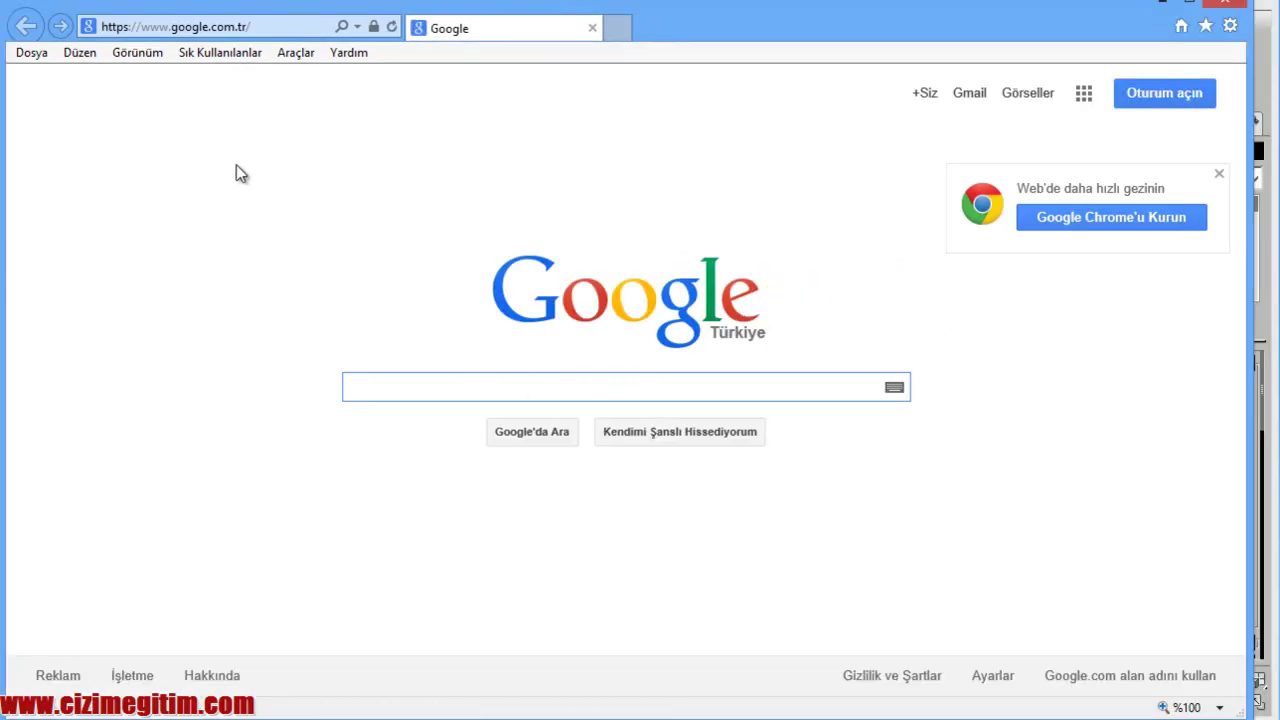
# Search Google for 'çiçek' and show the image results.
pyautogui.write('çiçek')
pyautogui.press('Return')
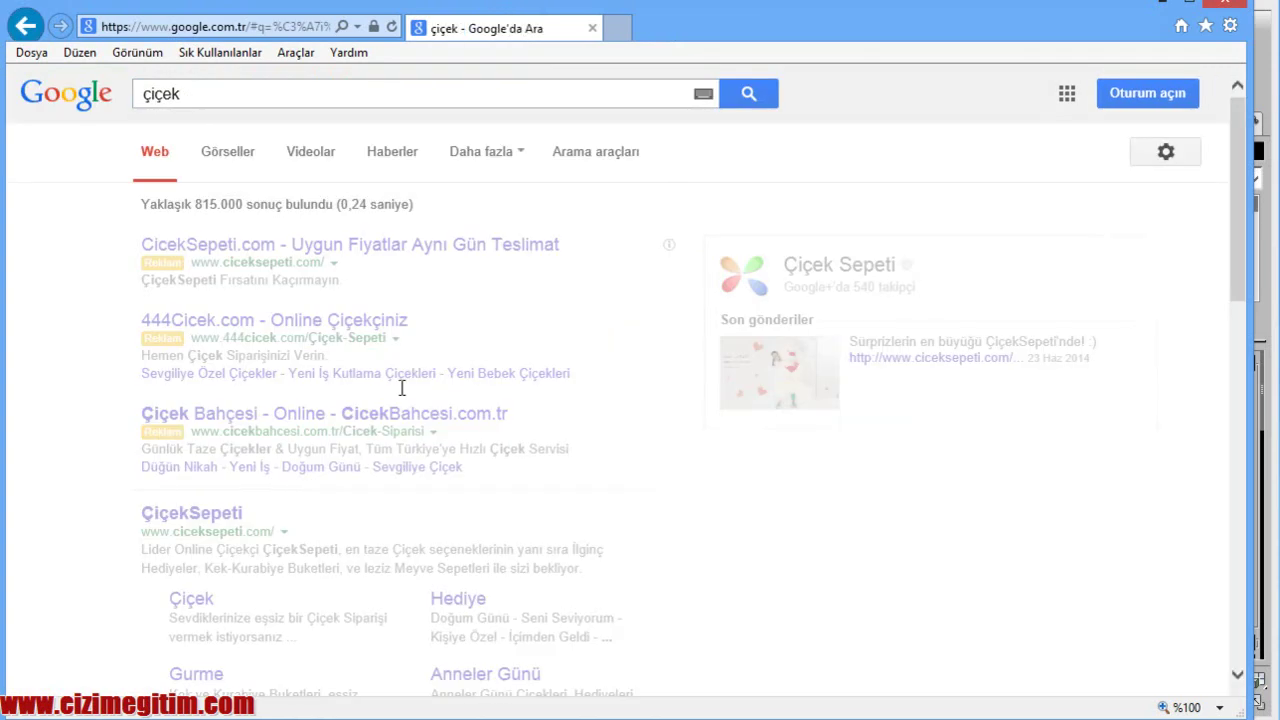
pyautogui.click(218, 155)
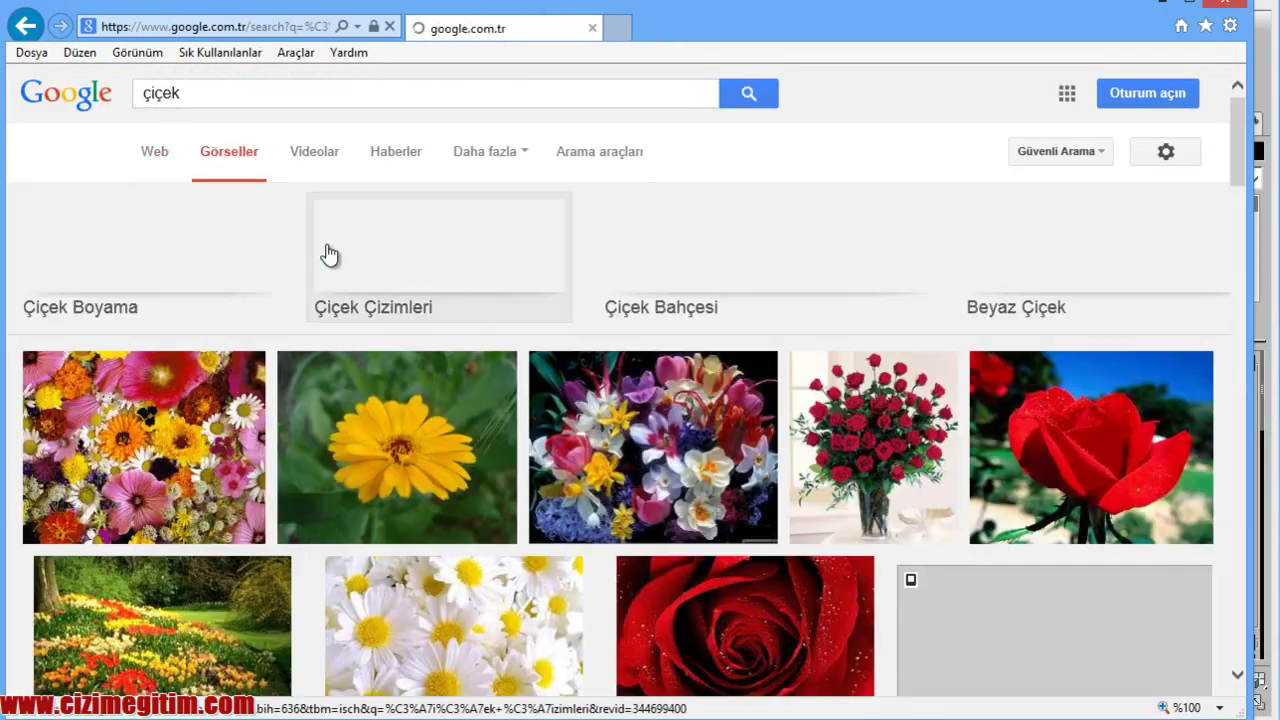
# Open the yellow-and-purple tulip photo on its bifincan.com host page.
pyautogui.scroll(-1, 538, 424)
pyautogui.scroll(-1, 536, 424)
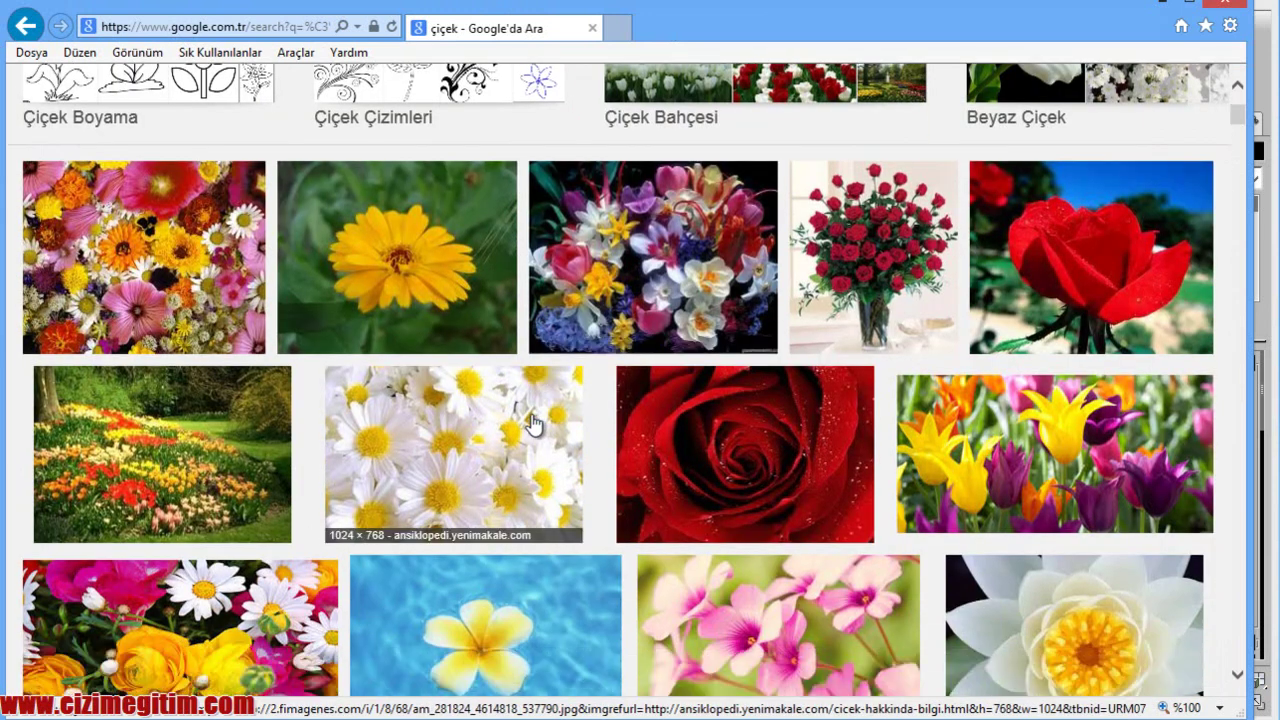
pyautogui.scroll(-1, 700, 312)
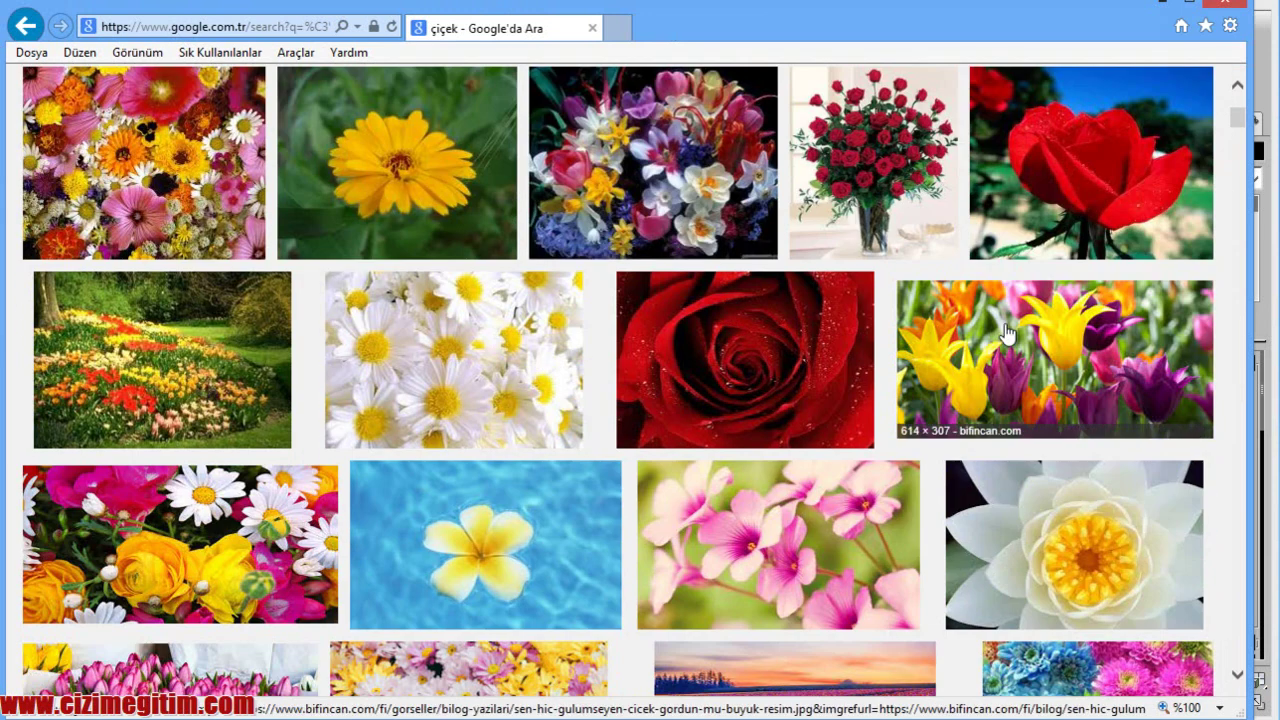
pyautogui.scroll(-1, 995, 338)
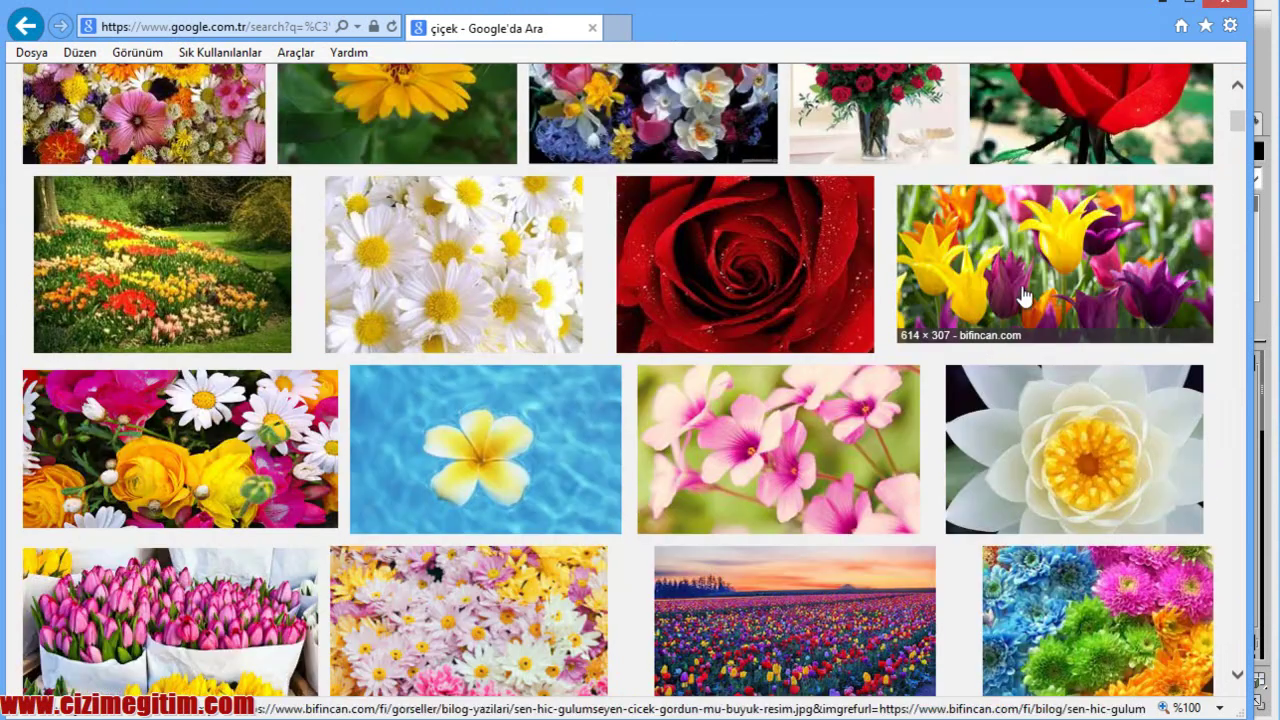
pyautogui.scroll(-1, 664, 480)
pyautogui.scroll(-2, 800, 470)
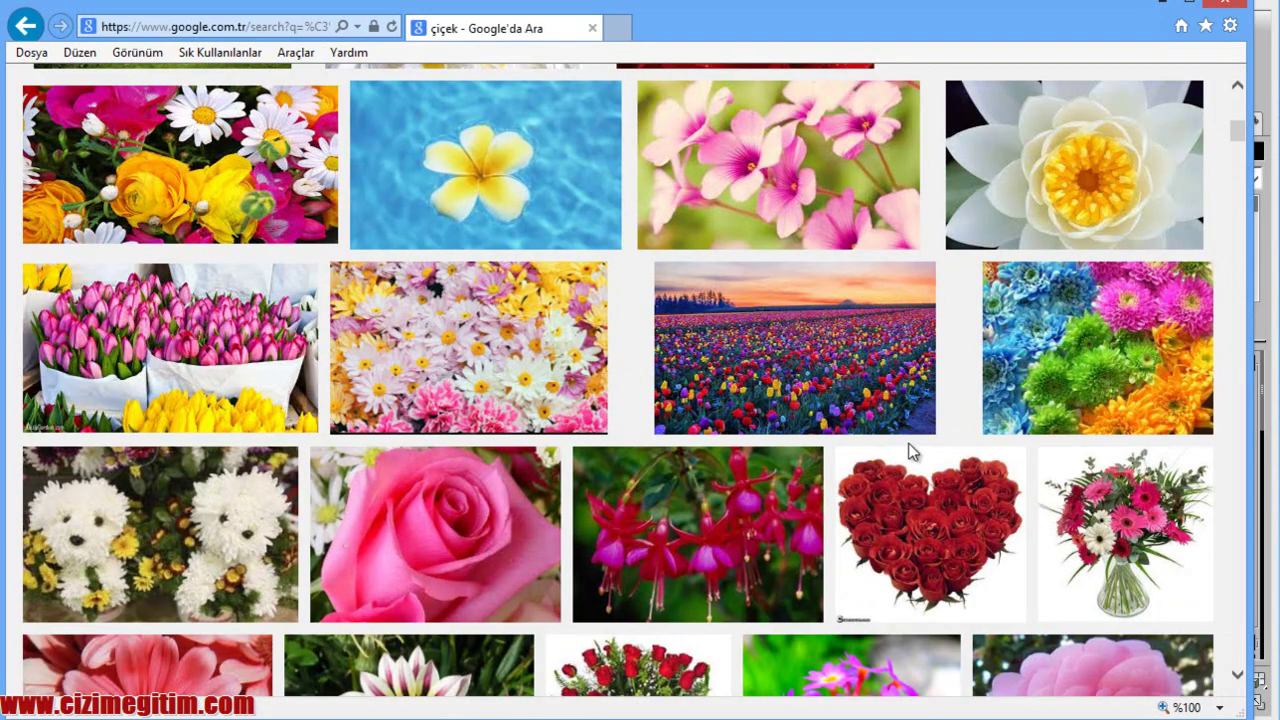
pyautogui.scroll(1, 1014, 337)
pyautogui.scroll(1, 1040, 255)
pyautogui.click(1070, 180)
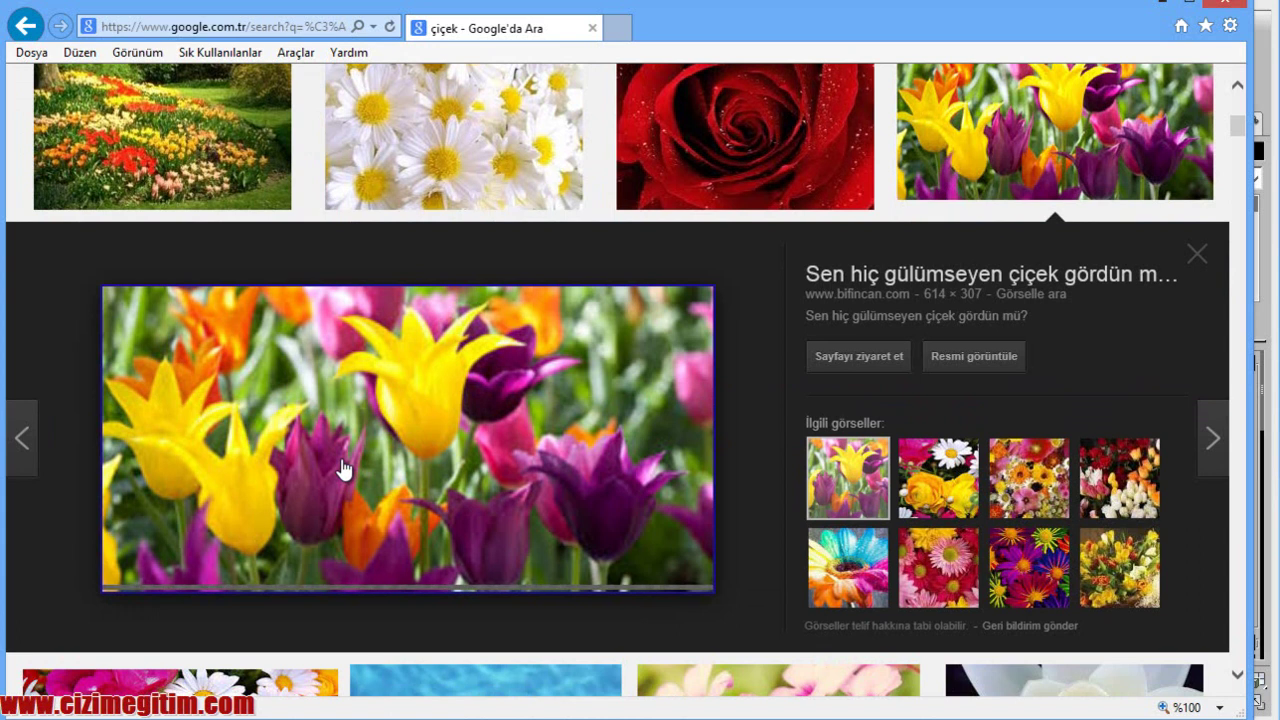
pyautogui.click(400, 394)
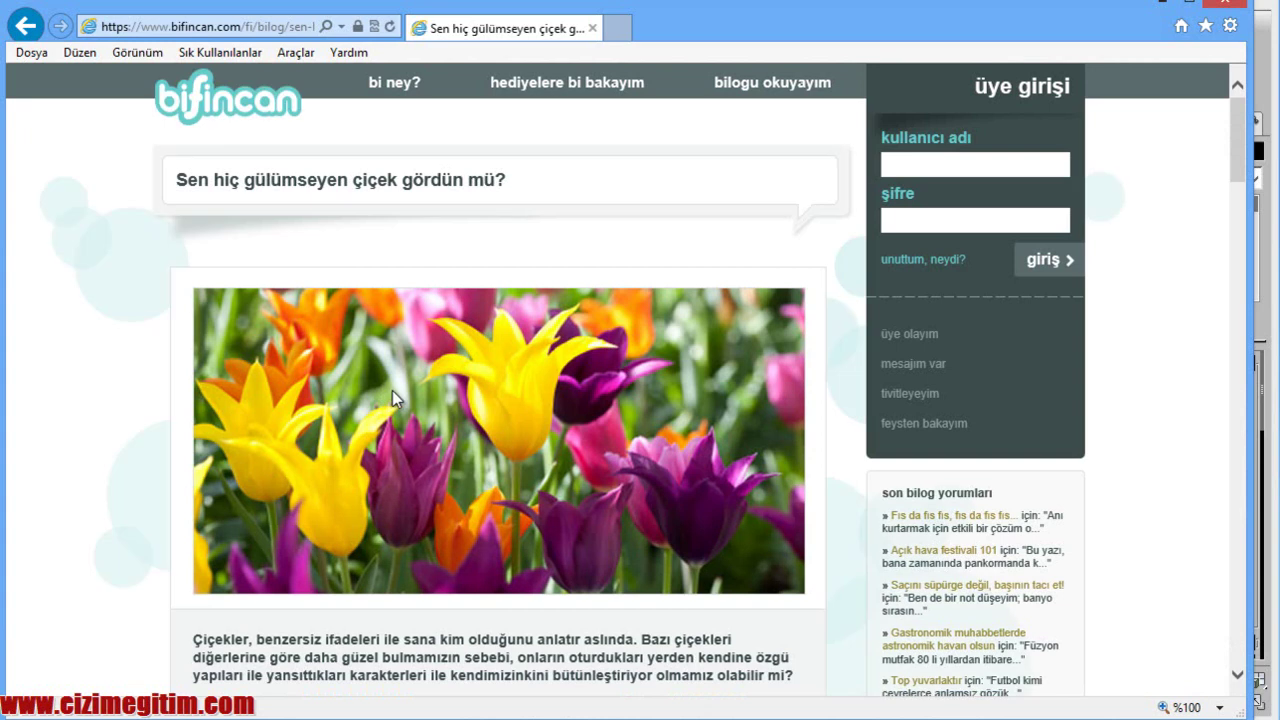
# Save the tulip photo as 'çiçek resmi büyük' in the kaplama-doku-materyalleri sadeleştirilmiş folder.
pyautogui.rightClick(392, 398)
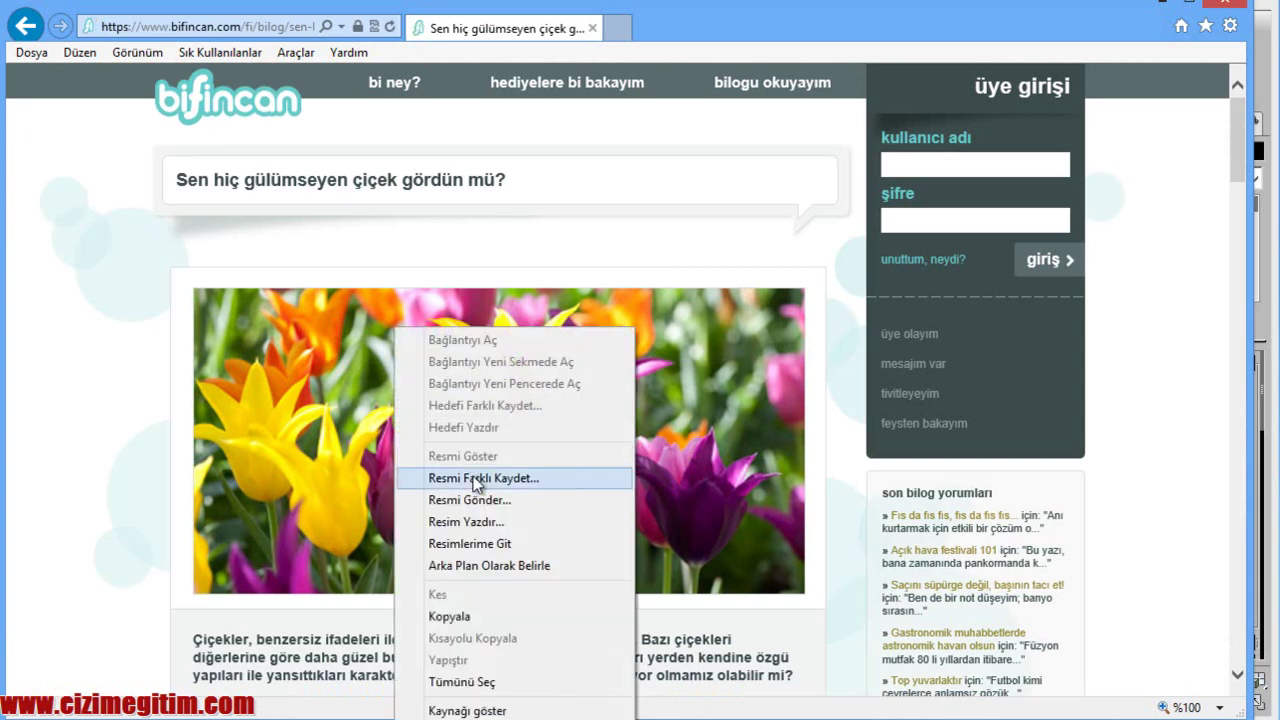
pyautogui.click(476, 478)
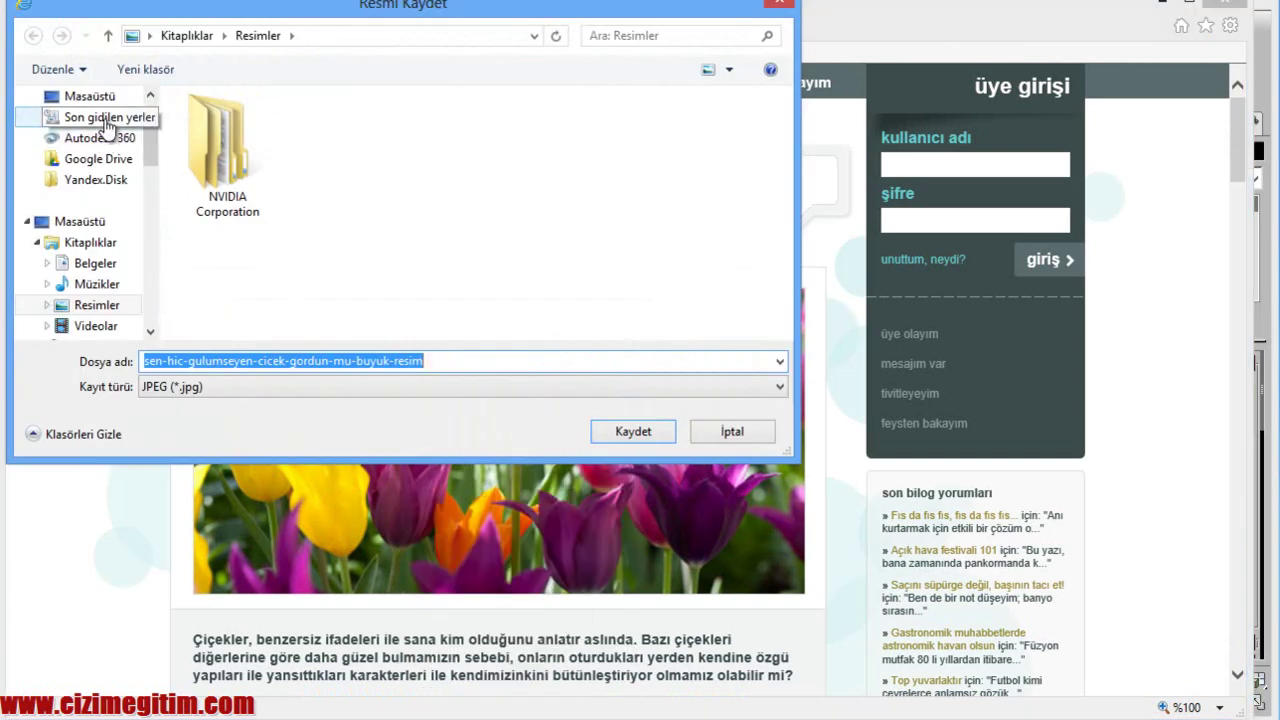
pyautogui.click(105, 125)
pyautogui.doubleClick(337, 210)
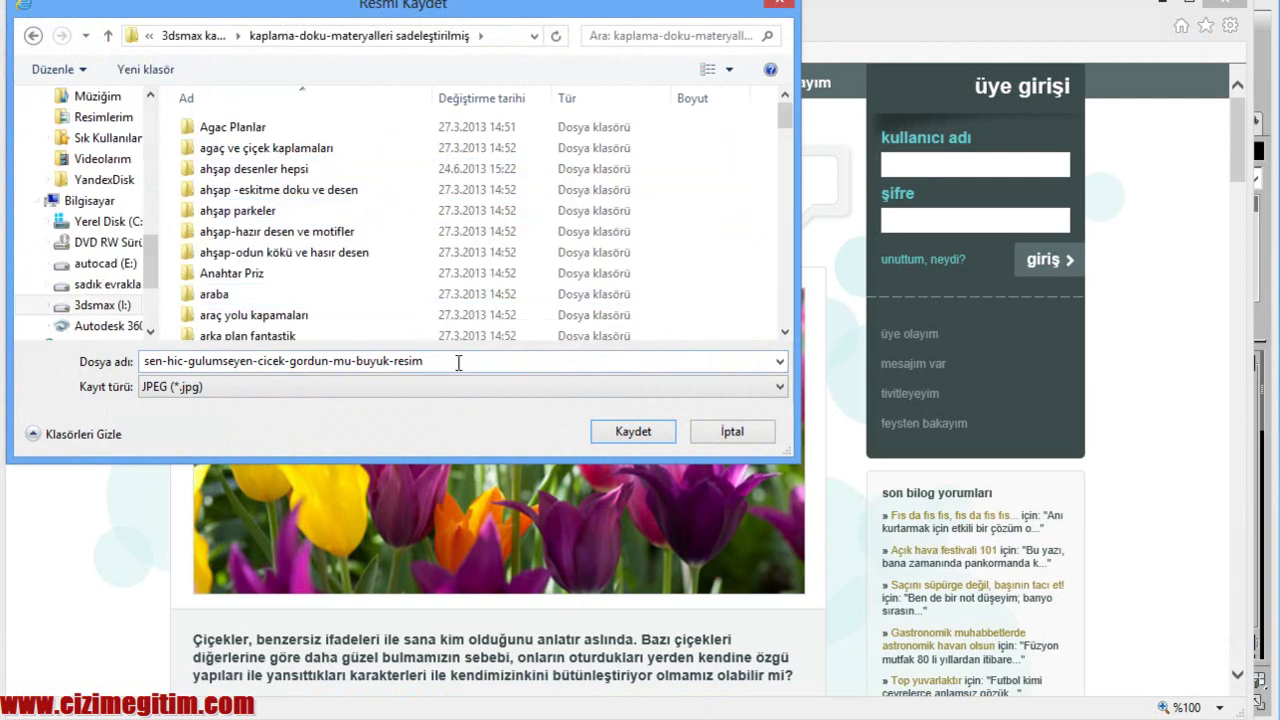
pyautogui.moveTo(466, 362); pyautogui.dragTo(157, 349)
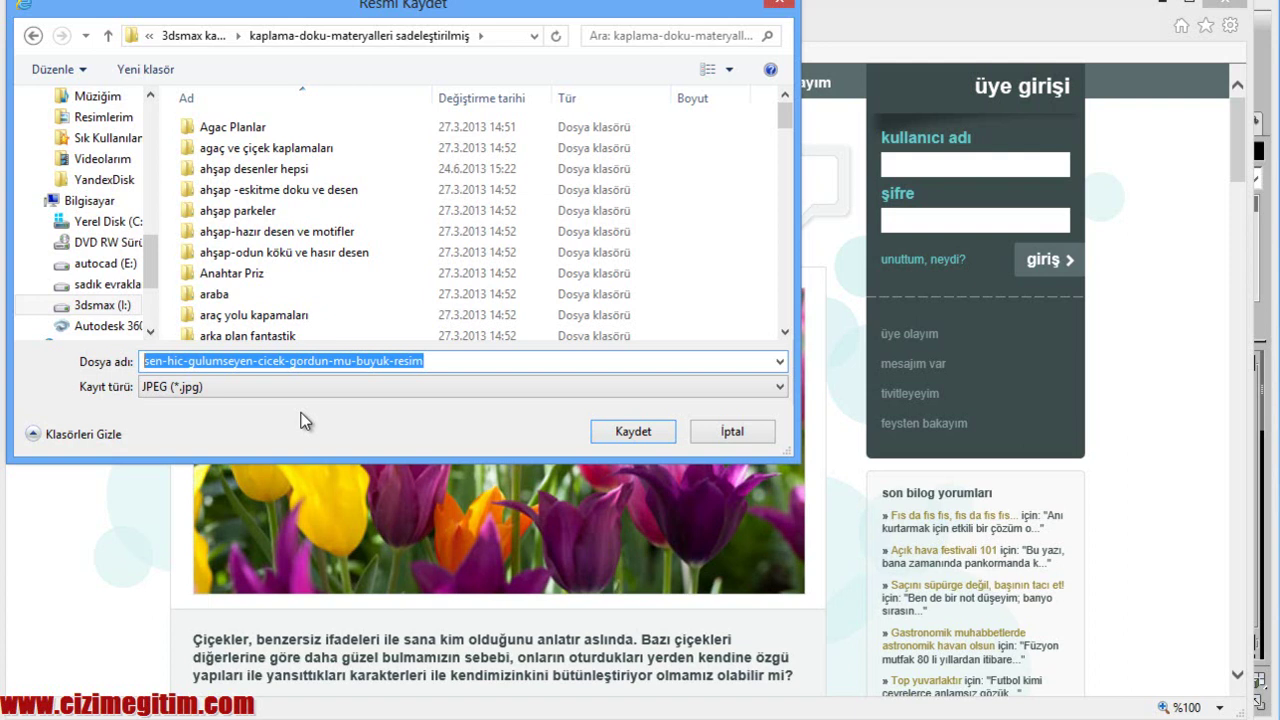
pyautogui.write('çiçek resmi büyük')
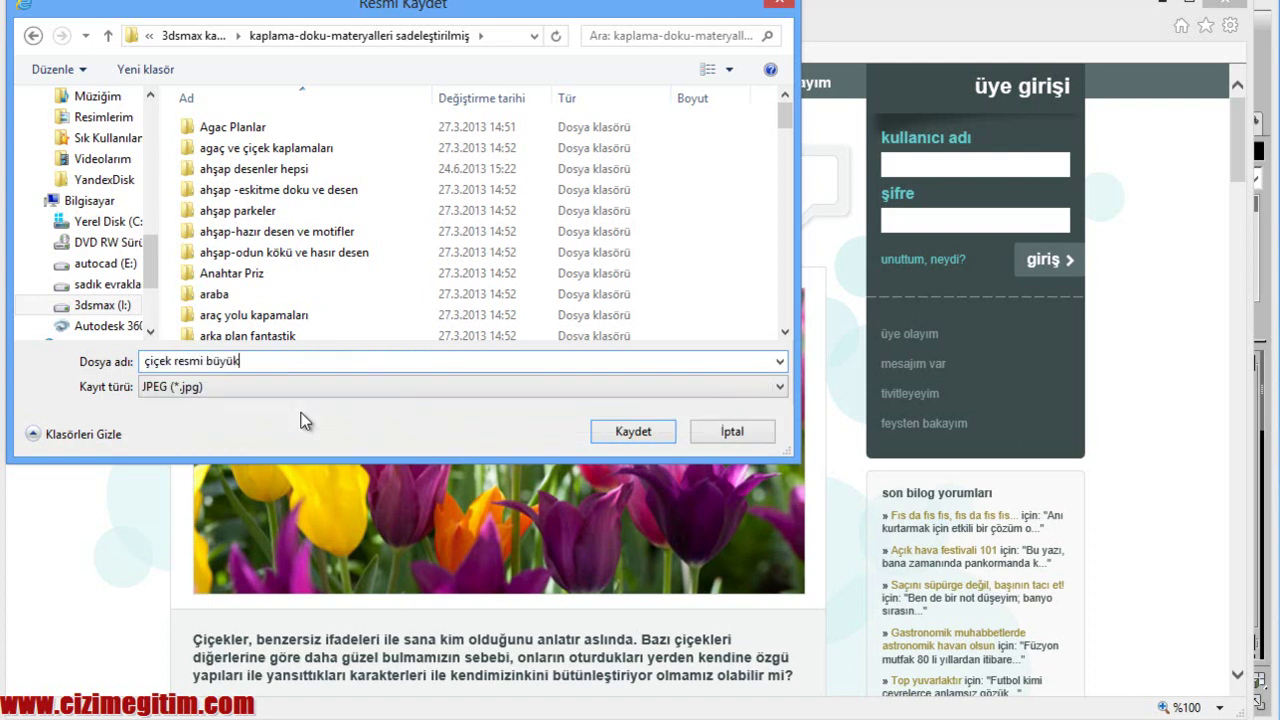
pyautogui.press('Return')
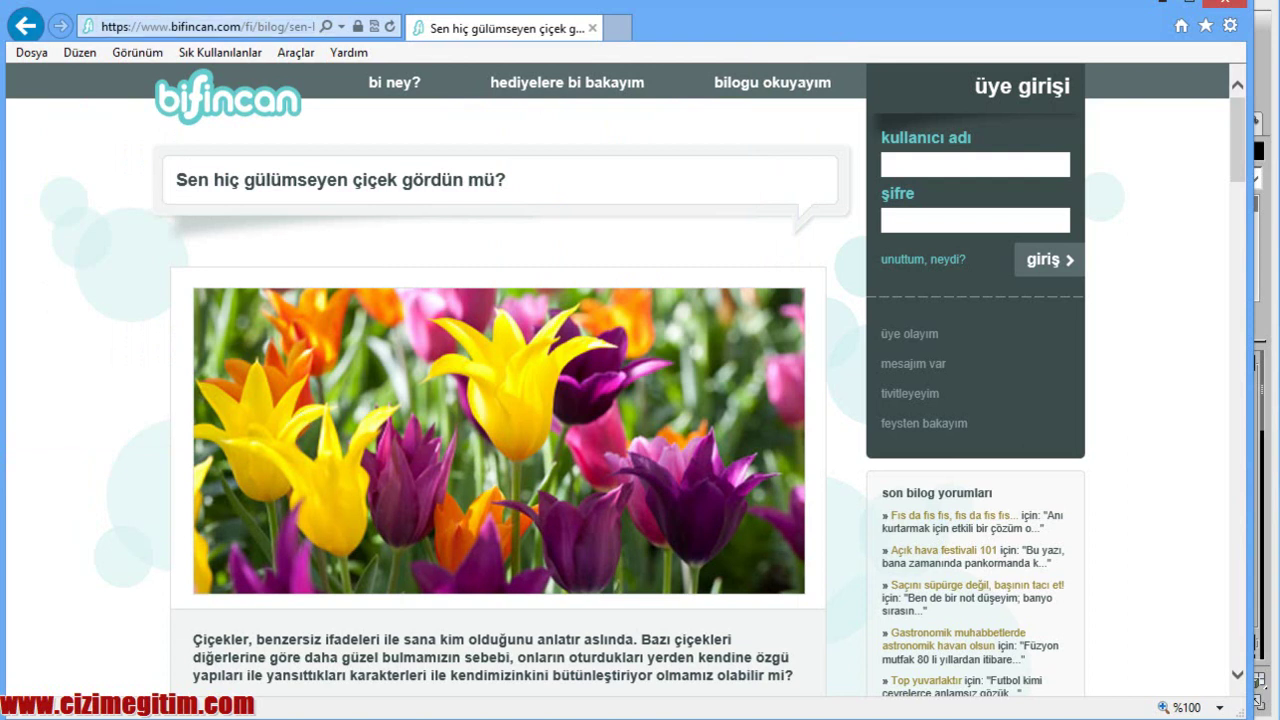
pyautogui.click(12, 32)
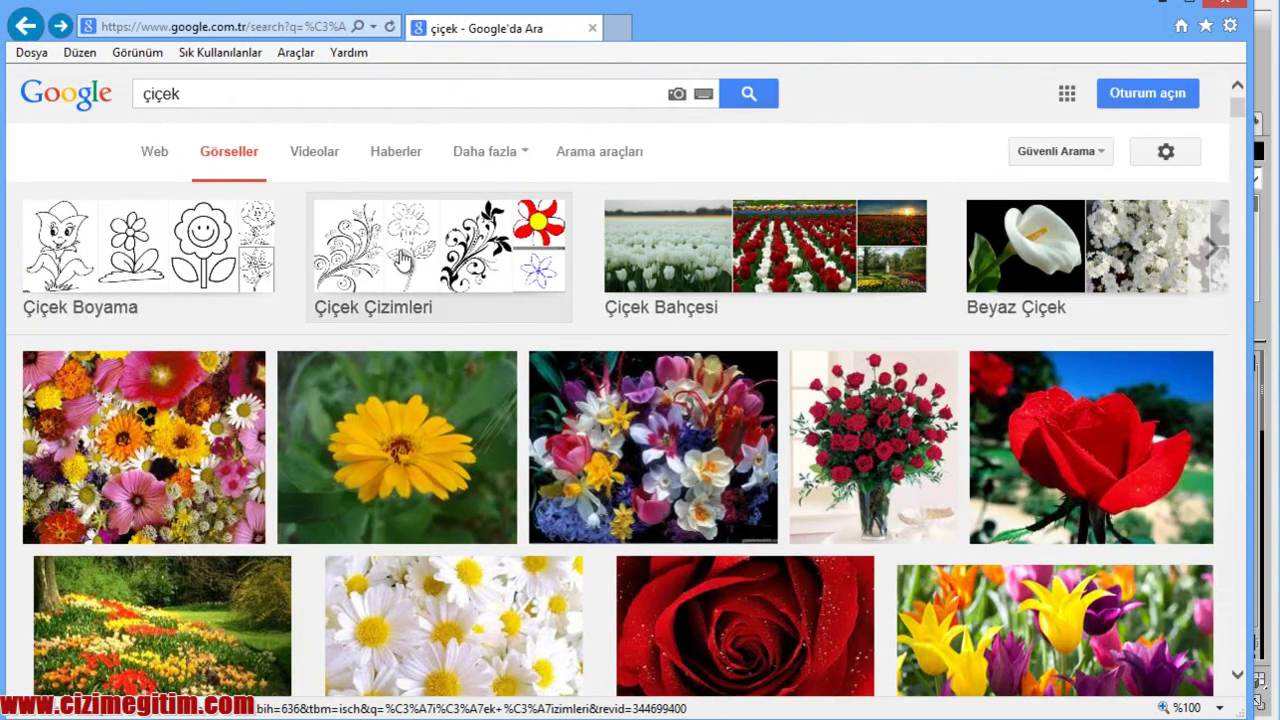
# Save the pink bouquet photo as a second flower JPEG in the same texture folder.
pyautogui.scroll(-4, 455, 330)
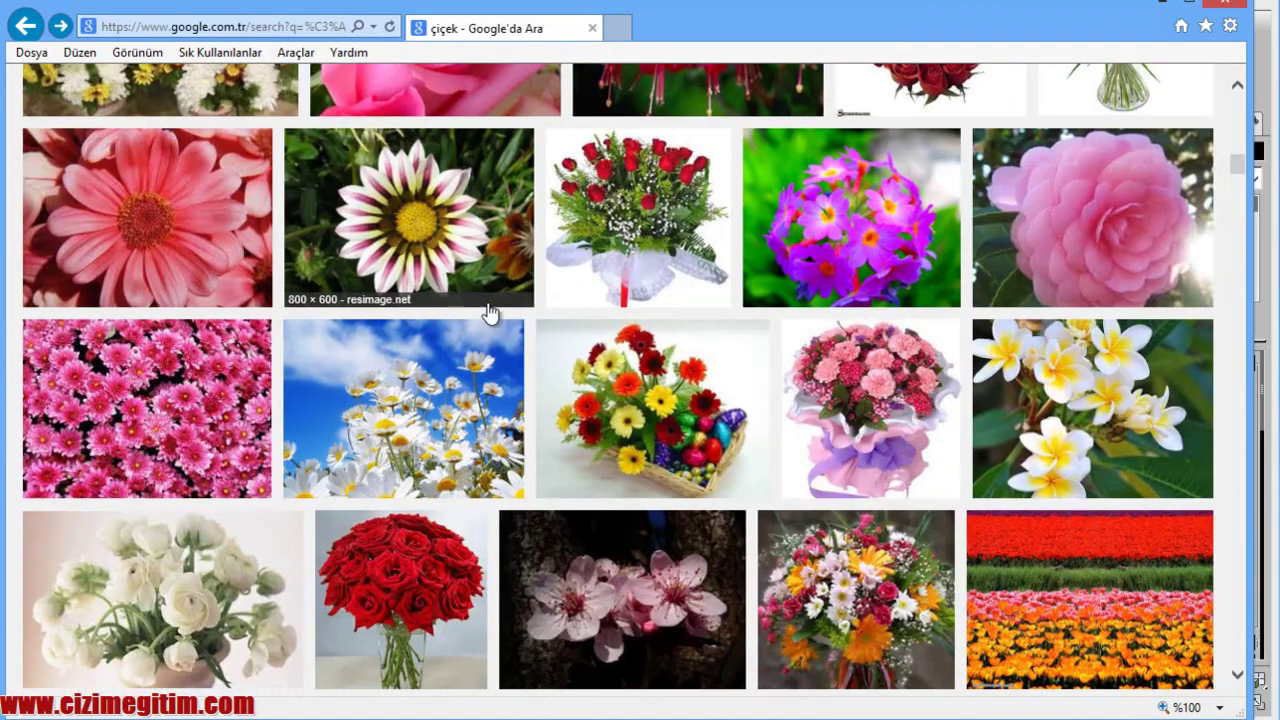
pyautogui.click(872, 384)
pyautogui.rightClick(447, 380)
pyautogui.click(566, 480)
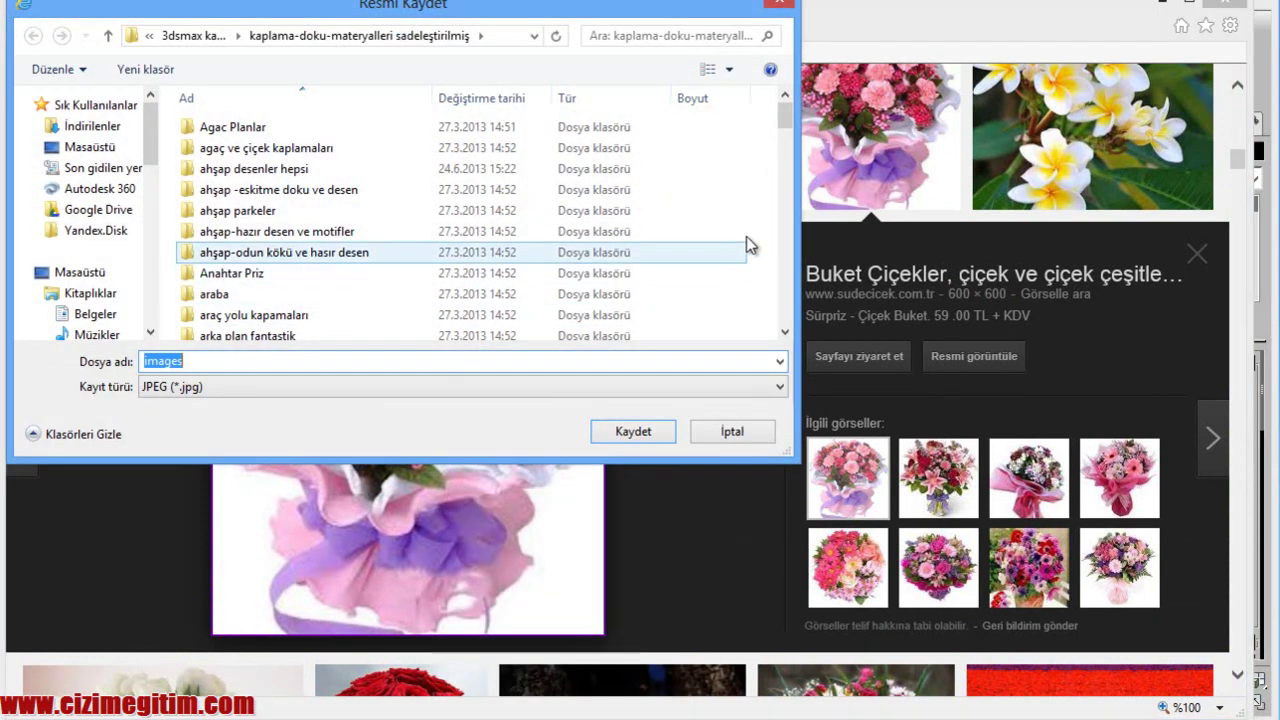
pyautogui.moveTo(785, 115); pyautogui.dragTo(597, 380)
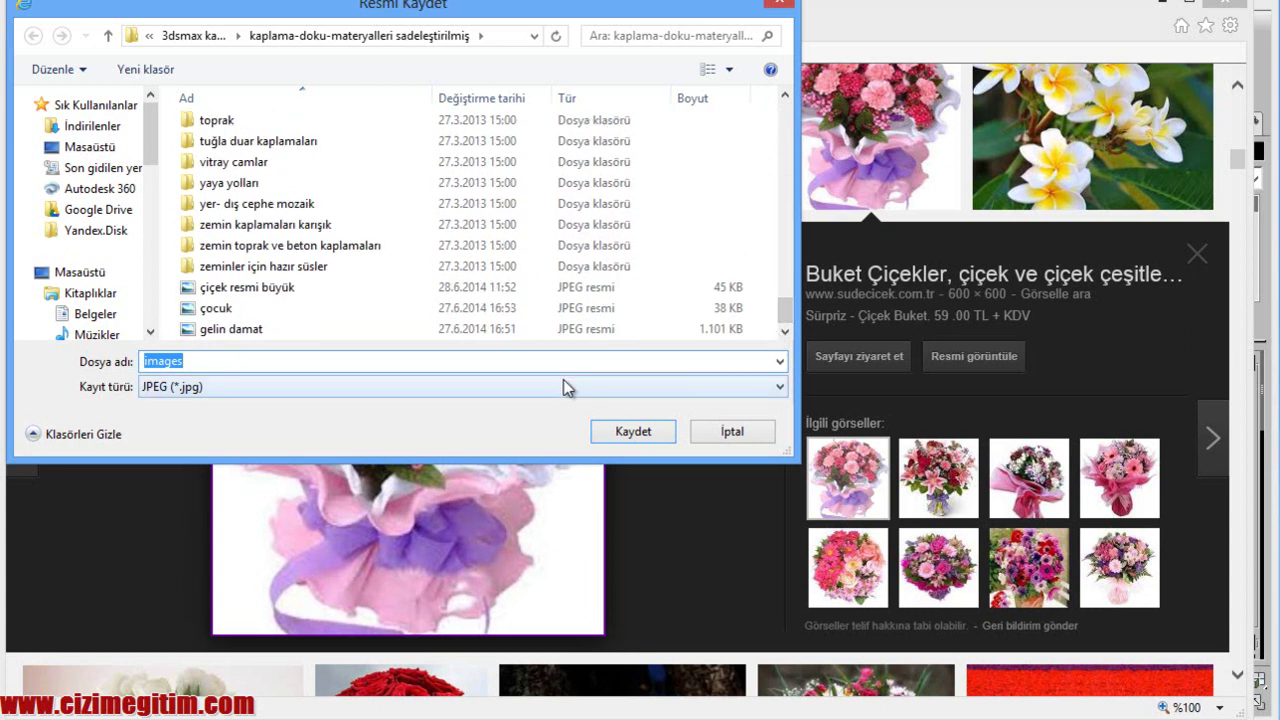
pyautogui.write('çiçek r')
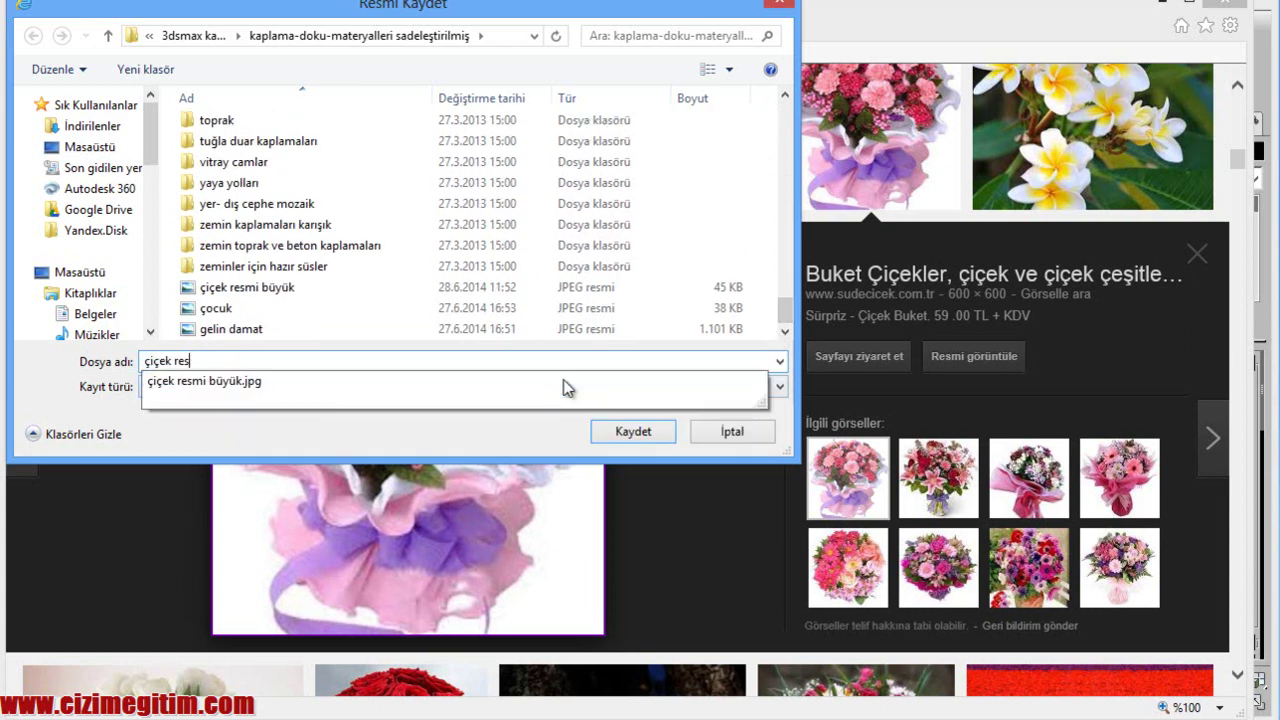
pyautogui.write('si')
pyautogui.write('1')
pyautogui.press('Return')
# Load çiçek resmi büyük.jpg as the diffuse bitmap of çerçeve resimlik1.
pyautogui.click(1186, 5)
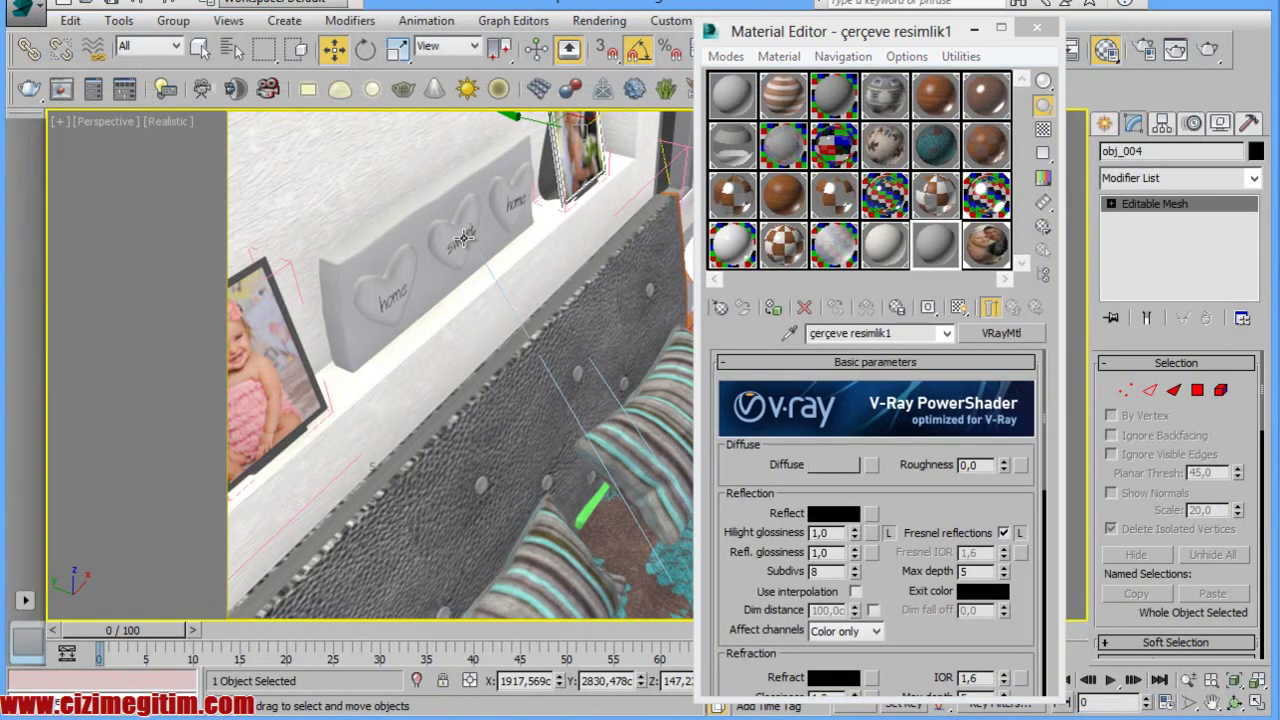
pyautogui.click(872, 465)
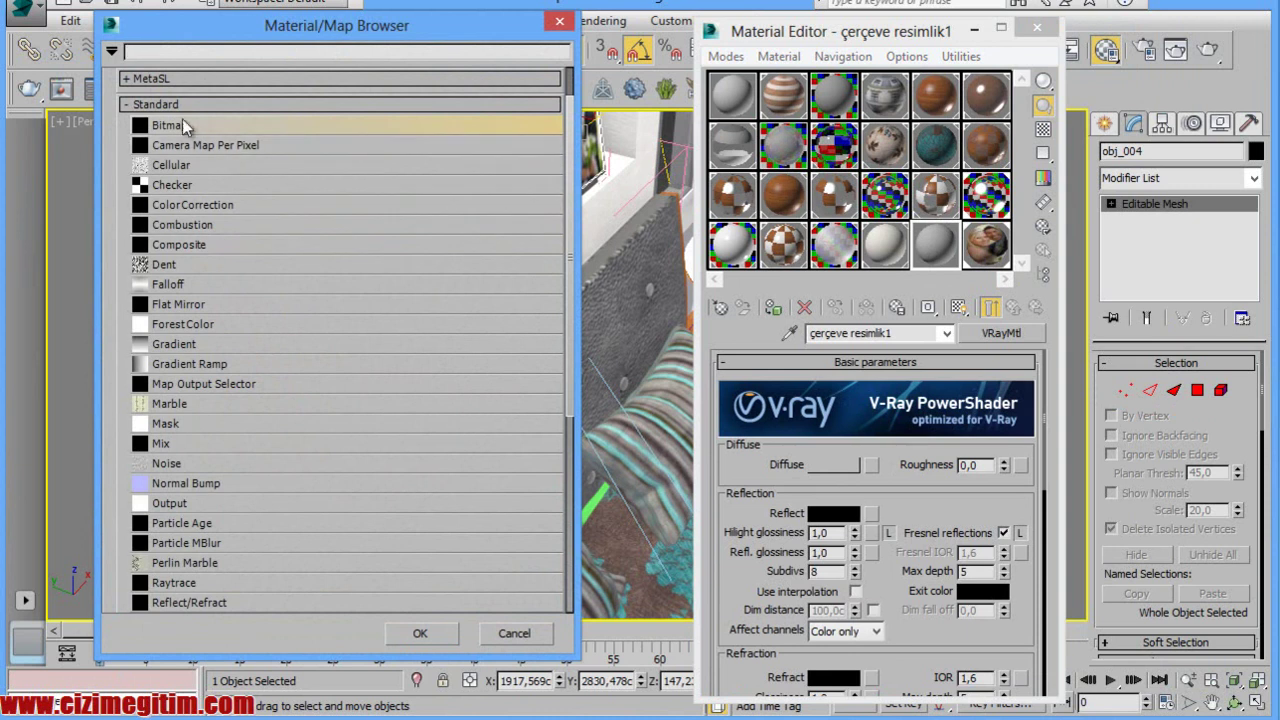
pyautogui.doubleClick(167, 126)
pyautogui.moveTo(690, 140); pyautogui.dragTo(677, 345)
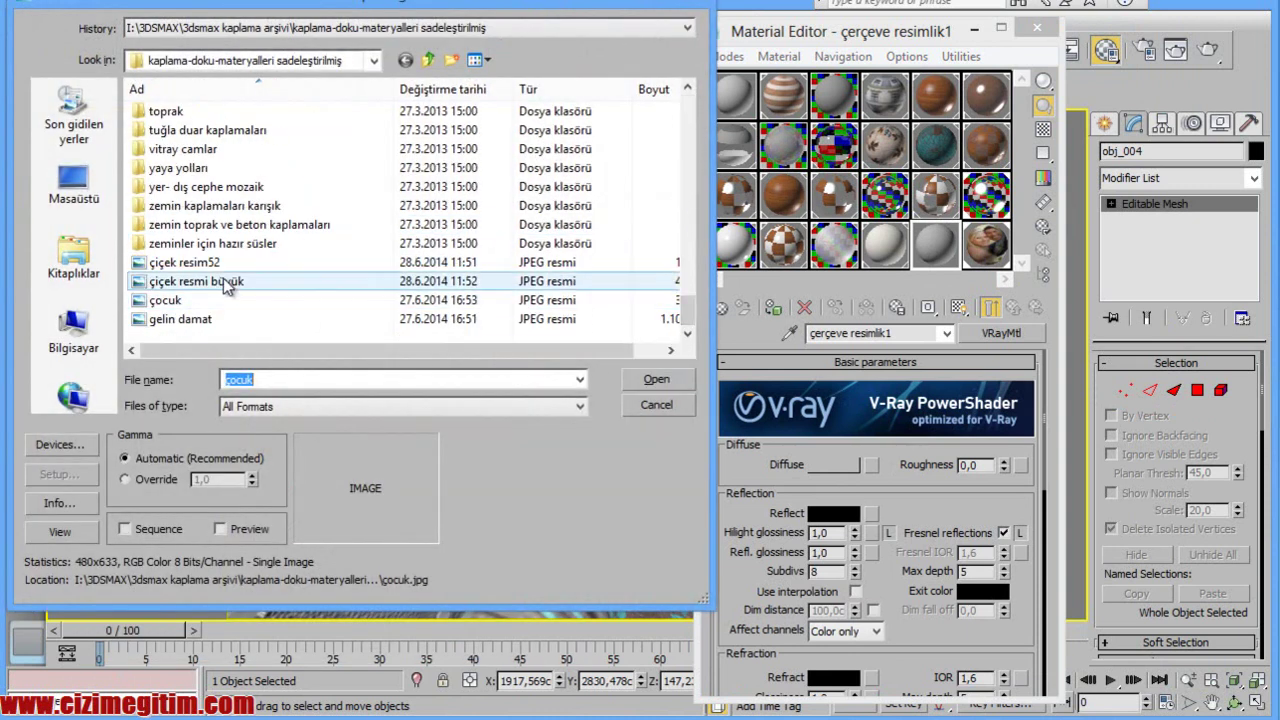
pyautogui.doubleClick(222, 280)
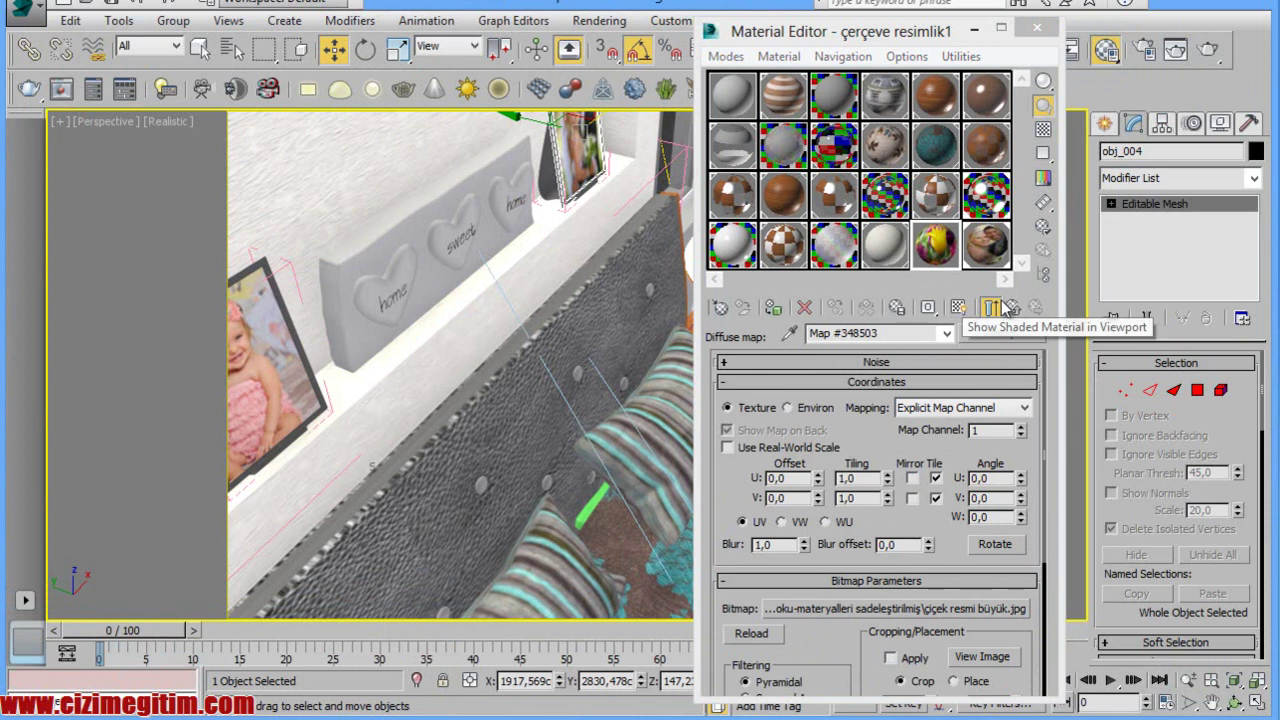
pyautogui.click(1013, 308)
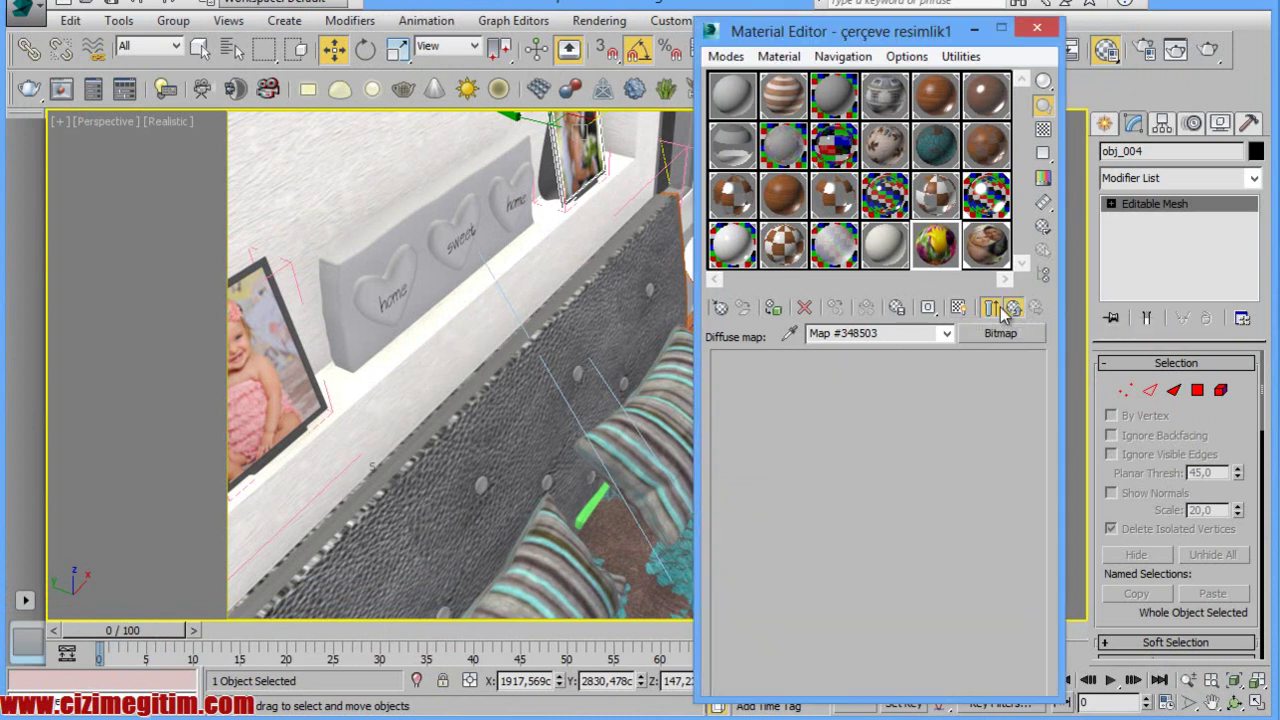
# Close the Material Editor and orbit the view to the two wooden wall frames.
pyautogui.click(974, 30)
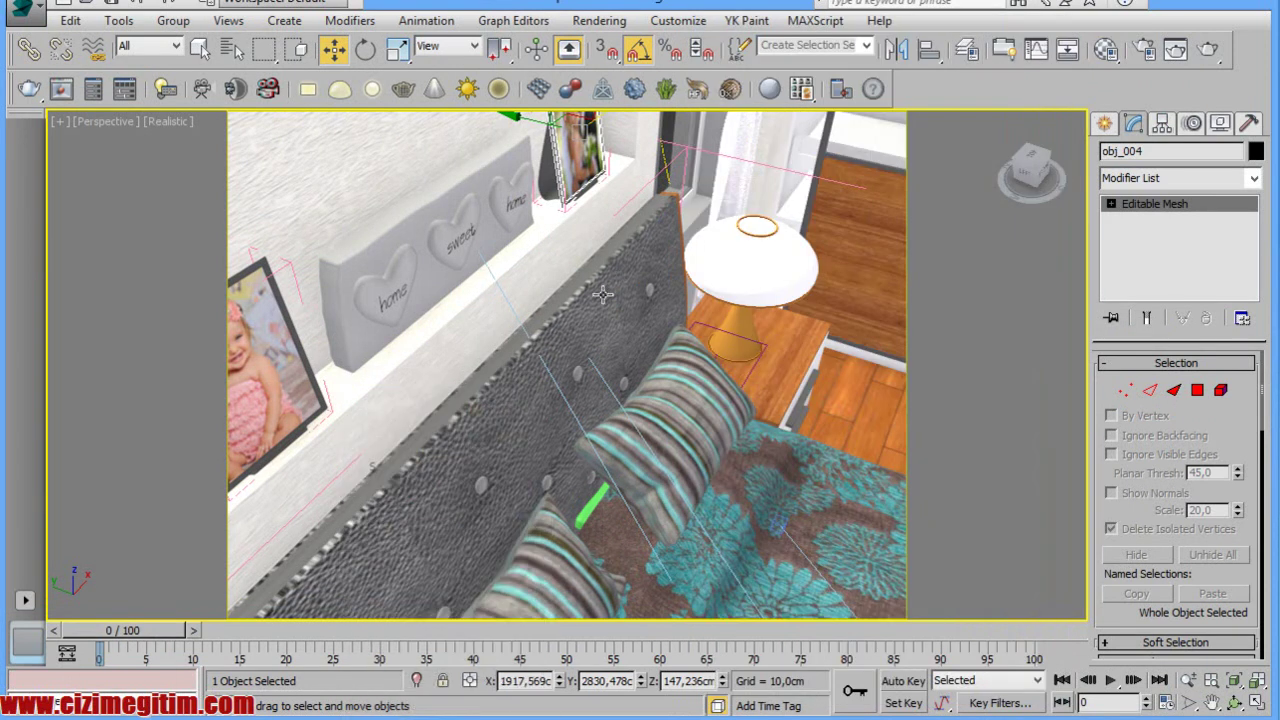
pyautogui.click(1235, 703)
pyautogui.moveTo(533, 420)
pyautogui.mouseDown()
pyautogui.moveTo(515, 362)
pyautogui.moveTo(617, 445)
pyautogui.moveTo(589, 451)
pyautogui.mouseUp()
# Select the left wooden frame, Box017.
pyautogui.press('w')
pyautogui.click(644, 331)
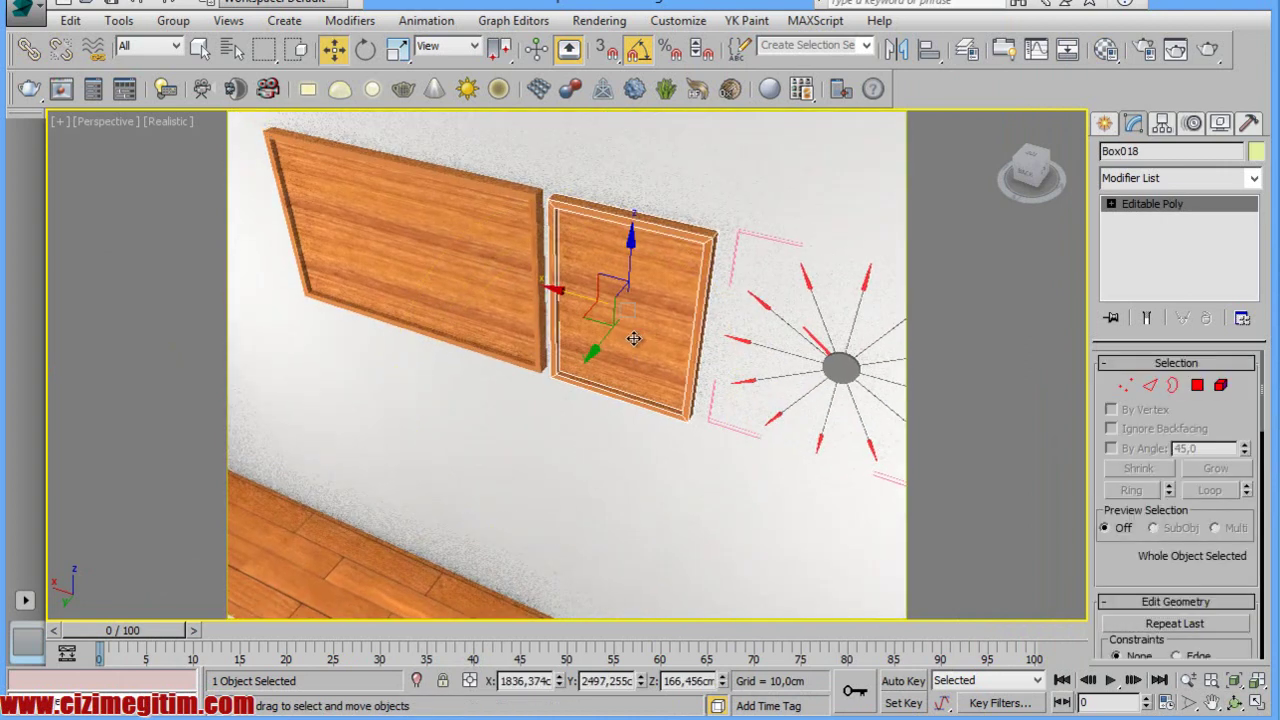
pyautogui.click(437, 257)
pyautogui.moveTo(437, 257); pyautogui.dragTo(443, 300, button='middle')
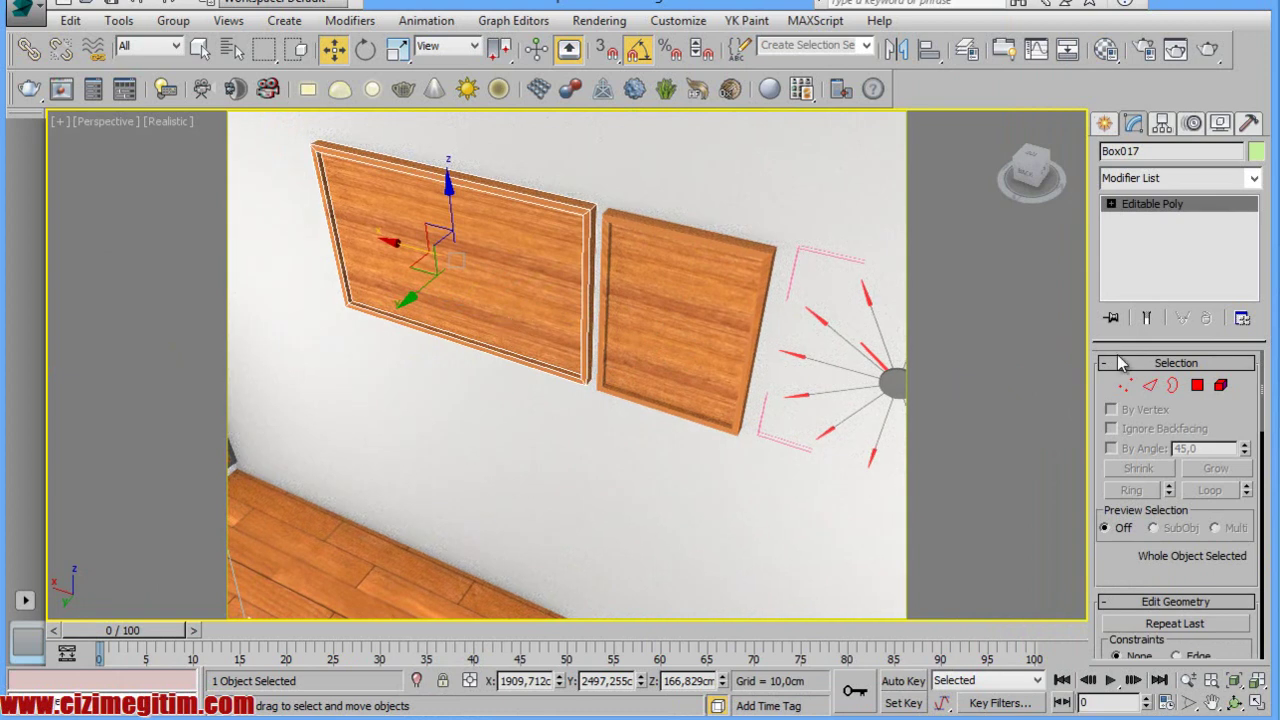
# Assign çerçeve resimlik1 to Box017's inner front face and show the tulip texture in the viewport.
pyautogui.press('4')
pyautogui.click(484, 267)
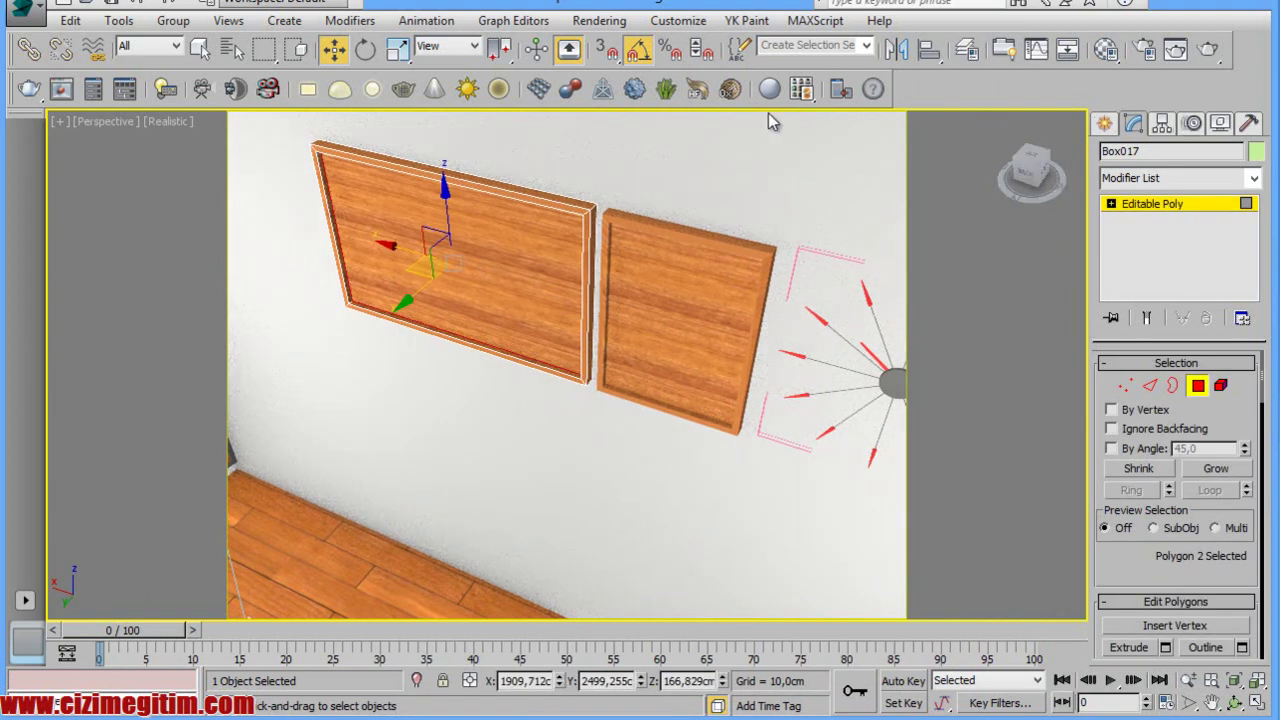
pyautogui.click(1105, 50)
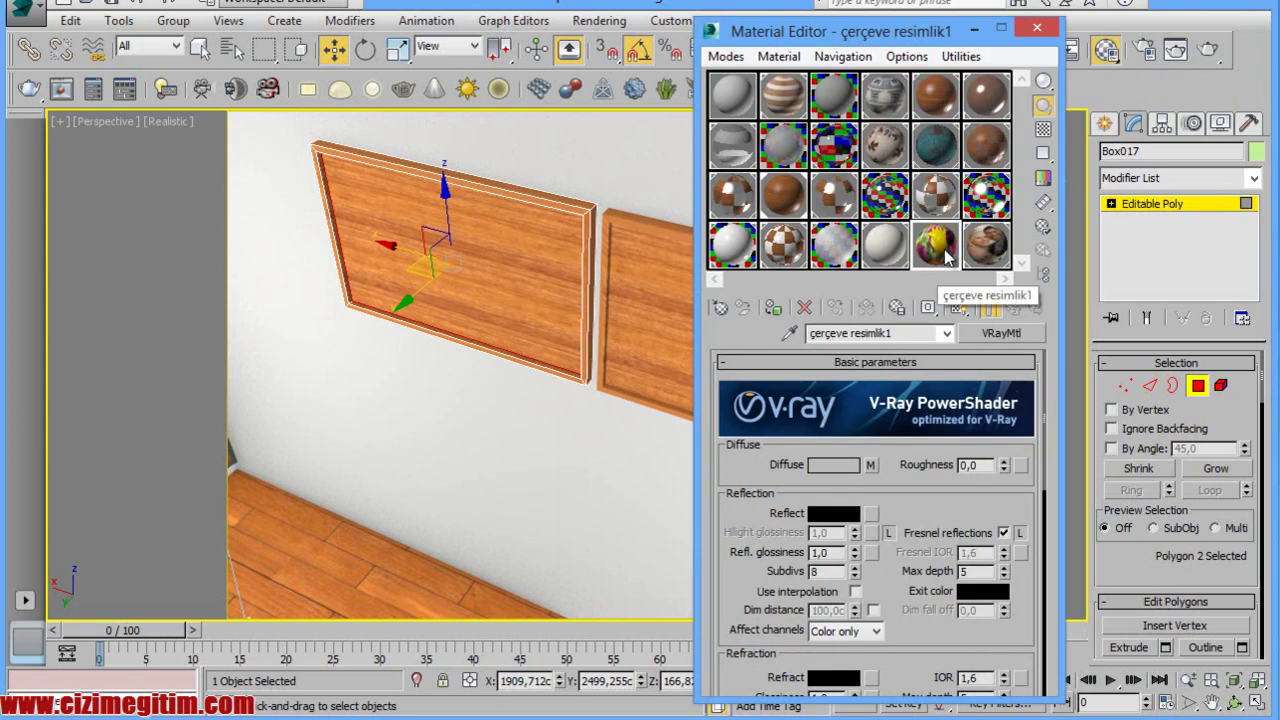
pyautogui.click(773, 307)
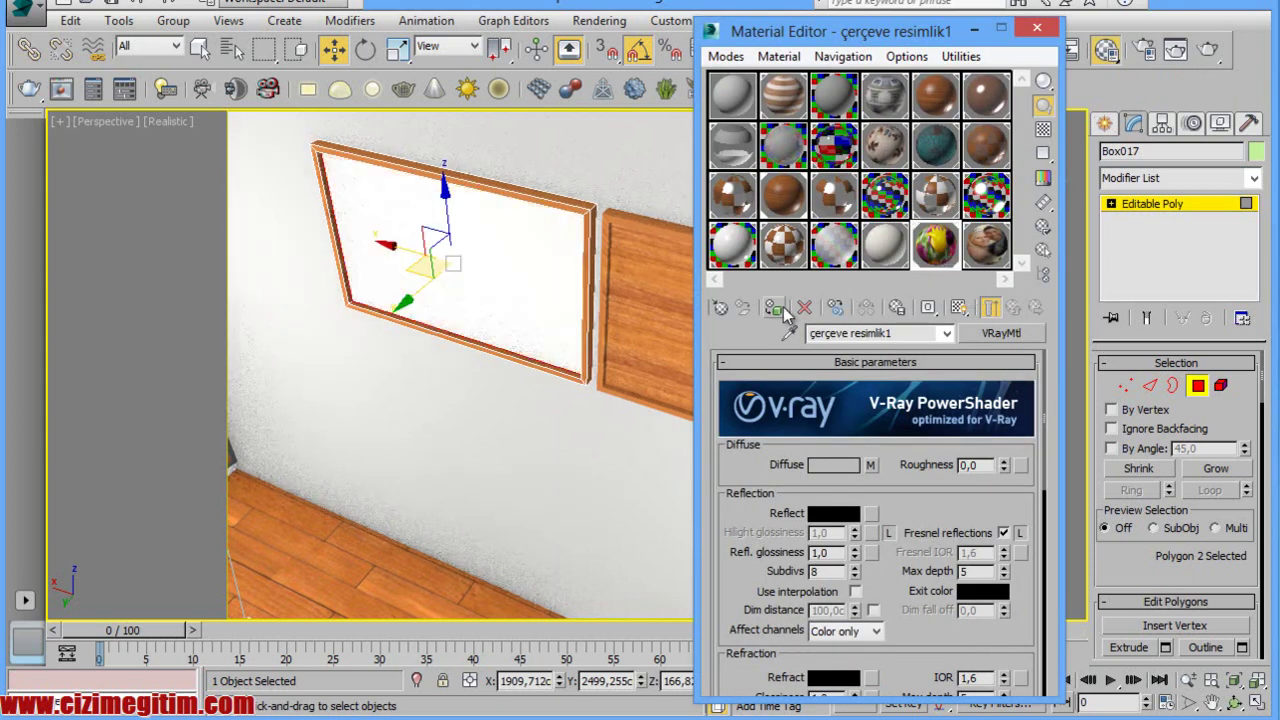
pyautogui.click(959, 308)
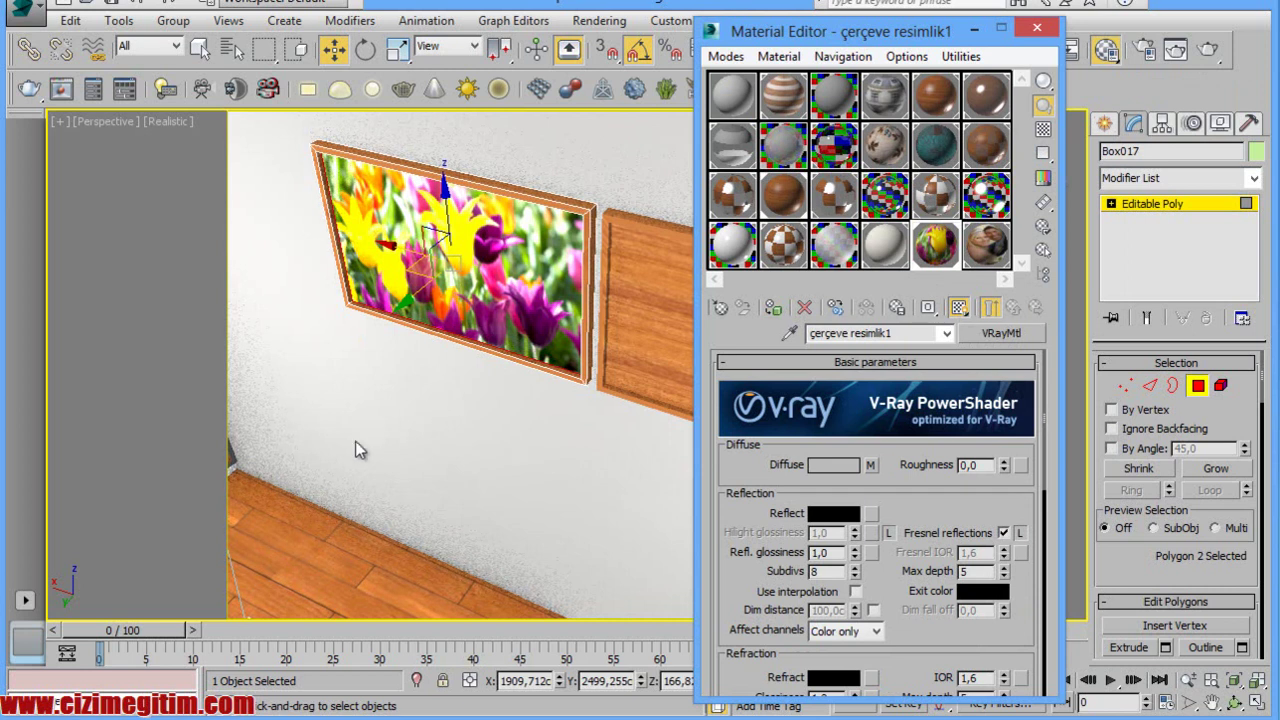
pyautogui.click(338, 472)
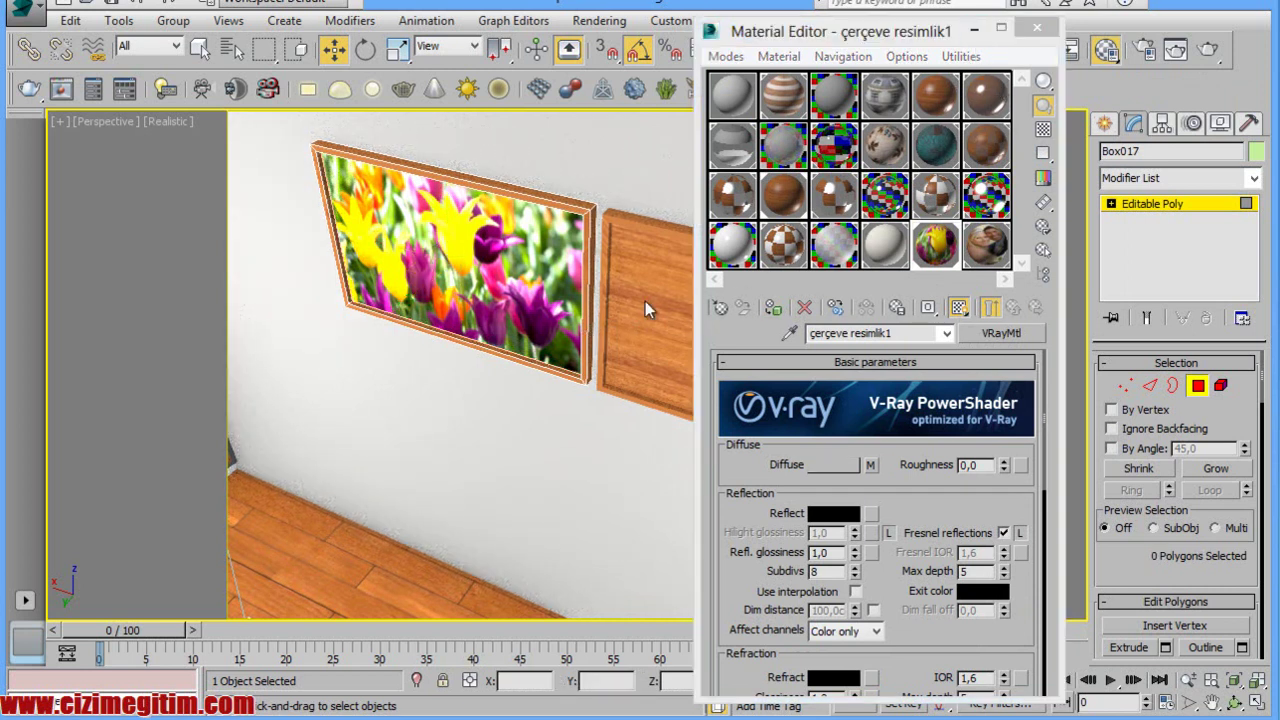
pyautogui.click(993, 258)
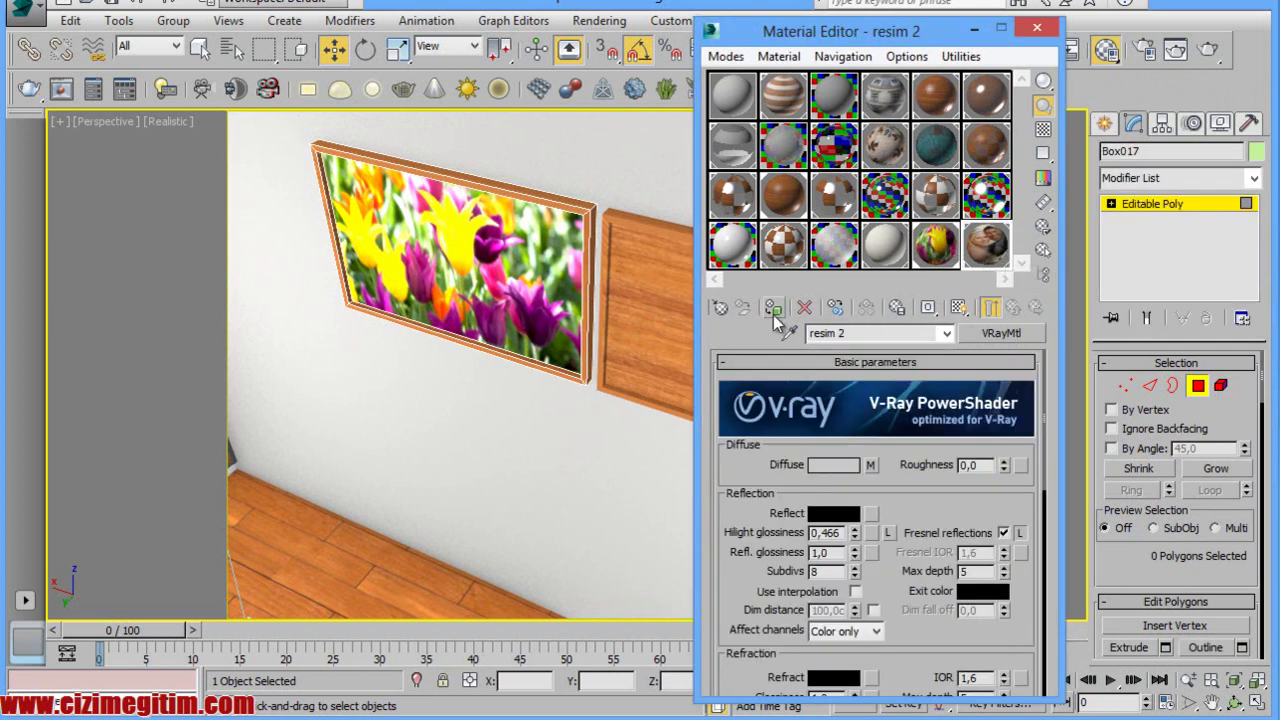
# Reset the resim 2 slot to a default VRayMtl in the editor only and add a diffuse map.
pyautogui.click(806, 311)
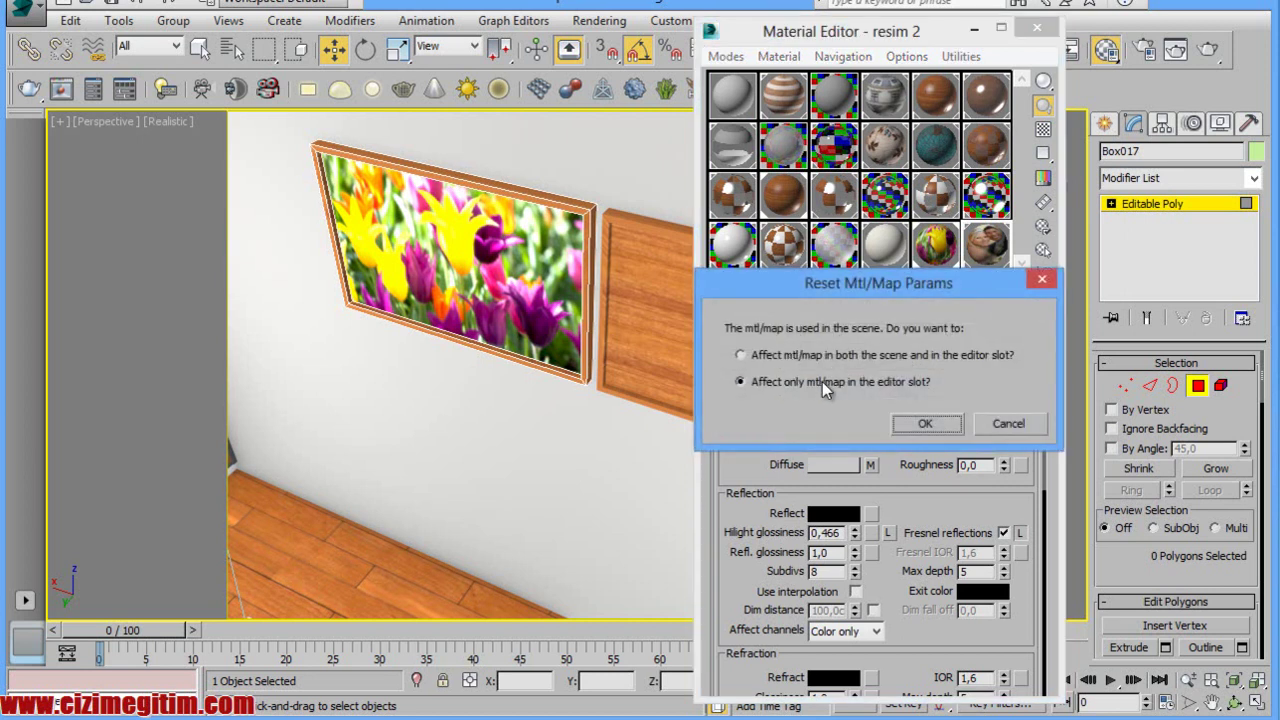
pyautogui.click(926, 424)
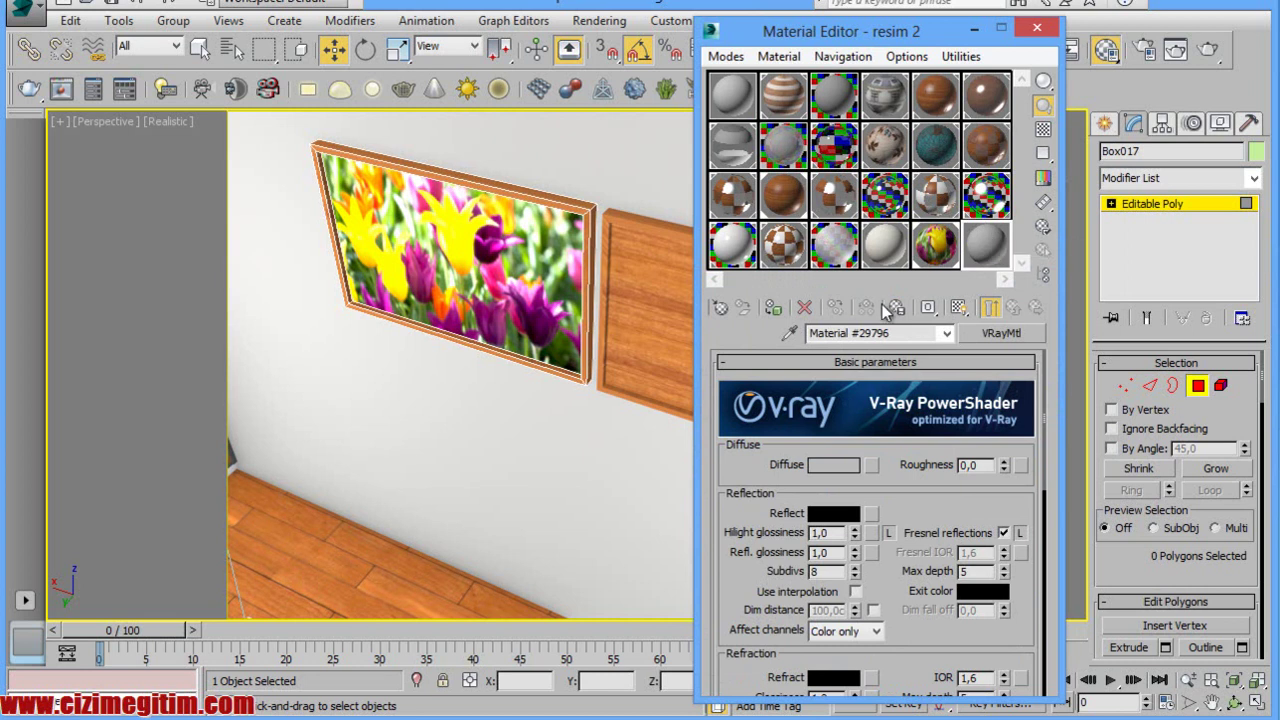
pyautogui.click(874, 468)
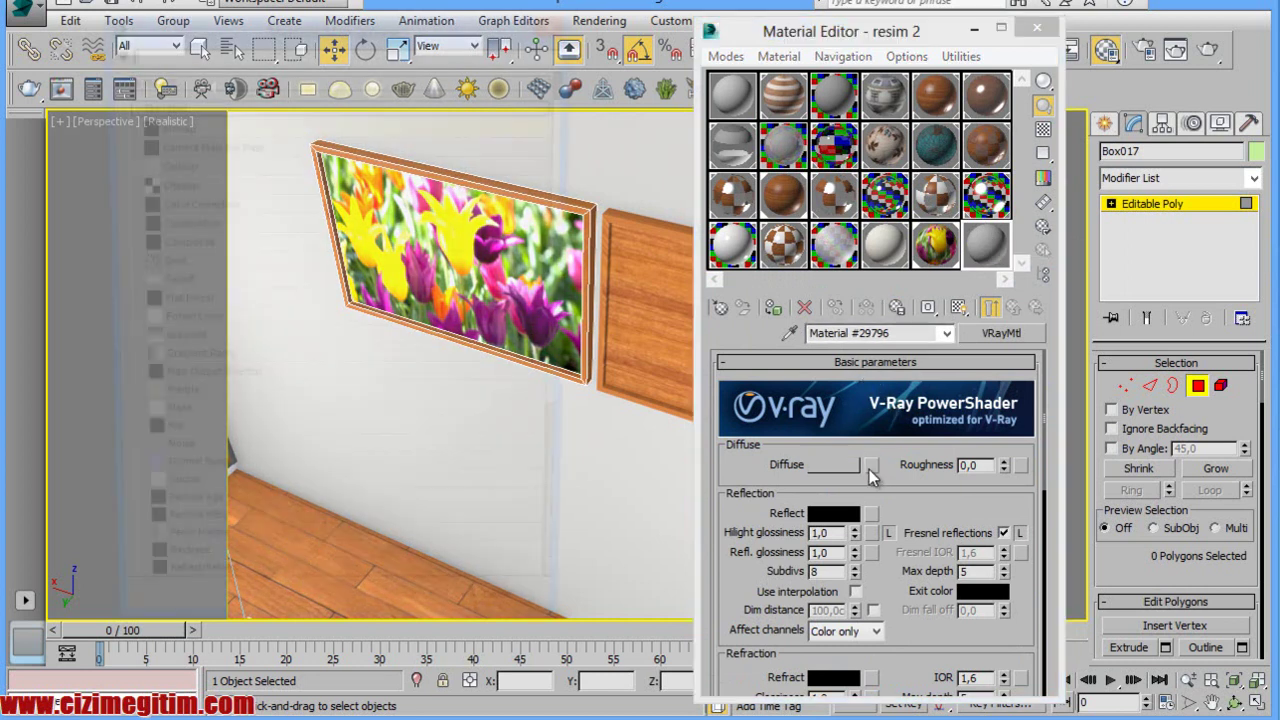
# Load çiçek resim52.jpg from the texture folder as the diffuse bitmap.
pyautogui.scroll(-5, 400, 220)
pyautogui.scroll(-5, 400, 220)
pyautogui.scroll(-5, 400, 220)
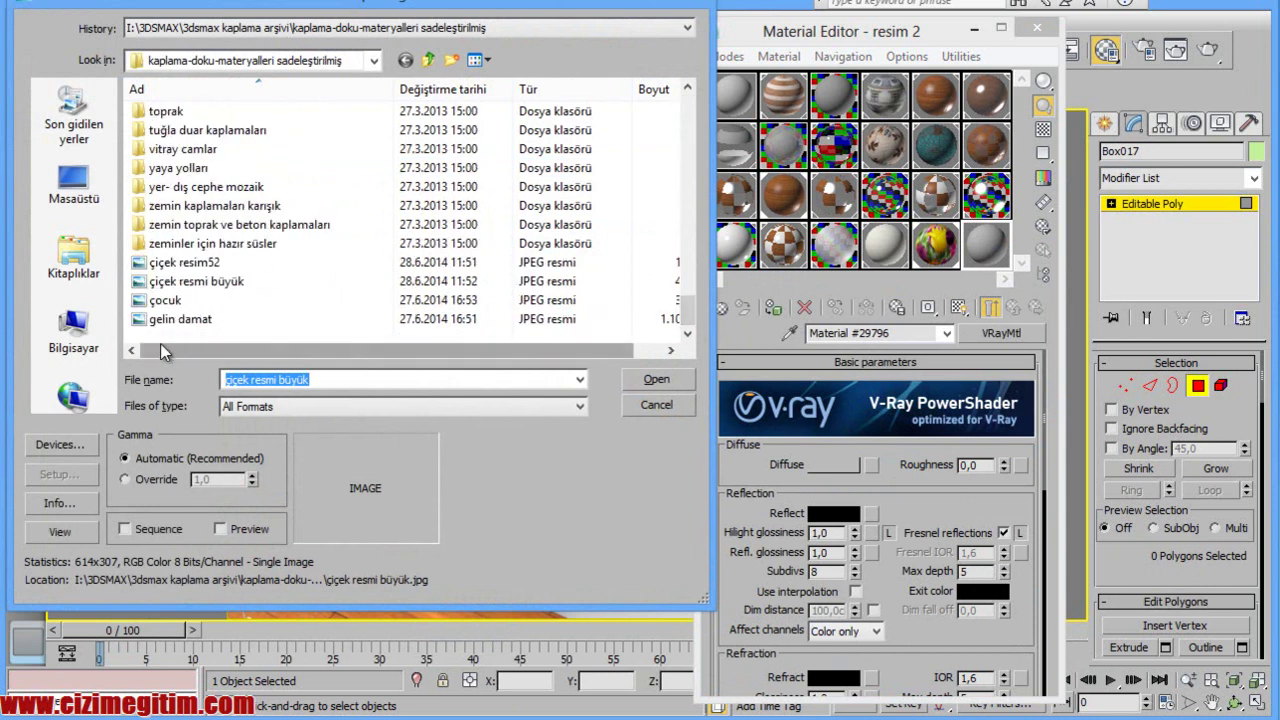
pyautogui.click(477, 61)
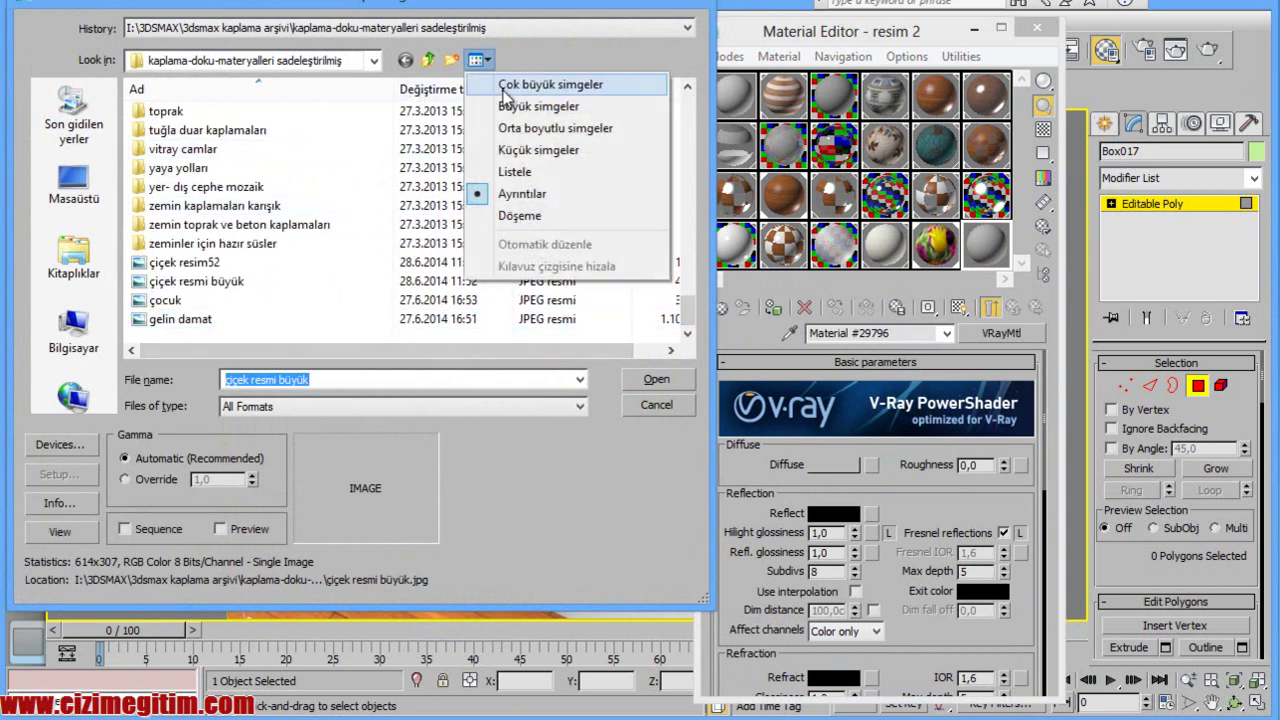
pyautogui.click(550, 84)
pyautogui.moveTo(688, 107)
pyautogui.mouseDown()
pyautogui.moveTo(680, 340)
pyautogui.moveTo(685, 331)
pyautogui.mouseUp()
pyautogui.click(675, 338)
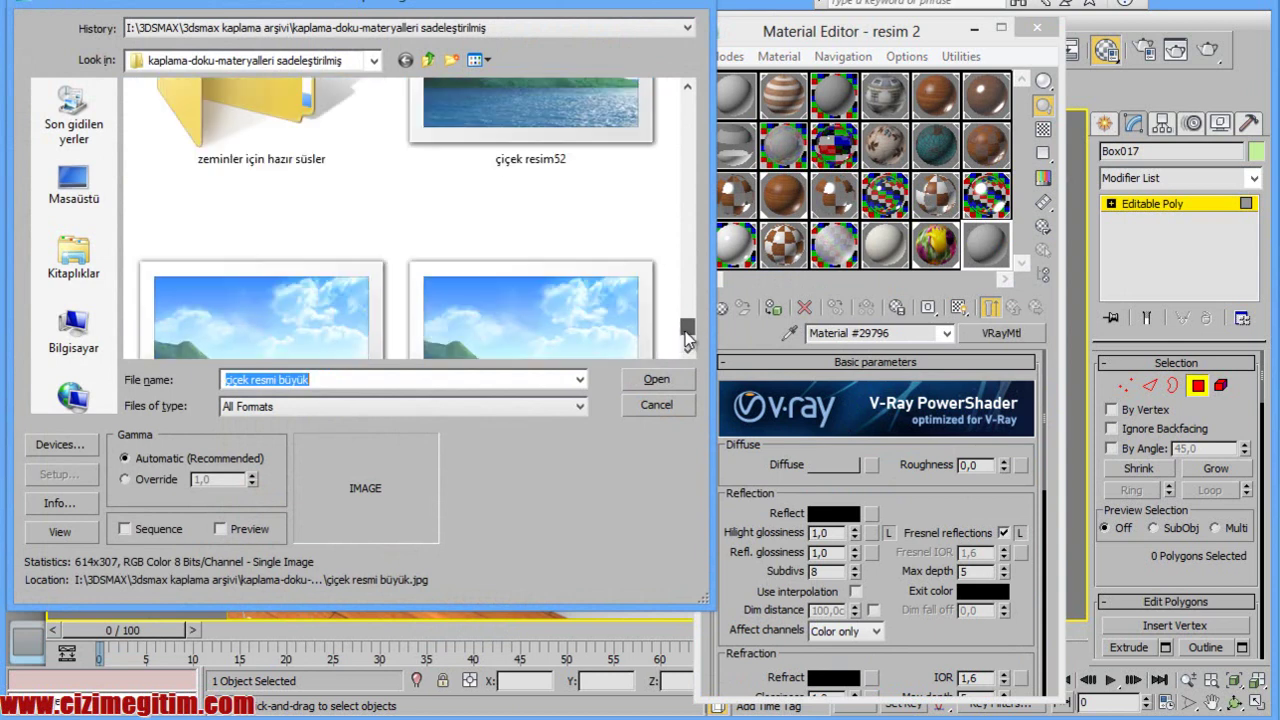
pyautogui.click(601, 130)
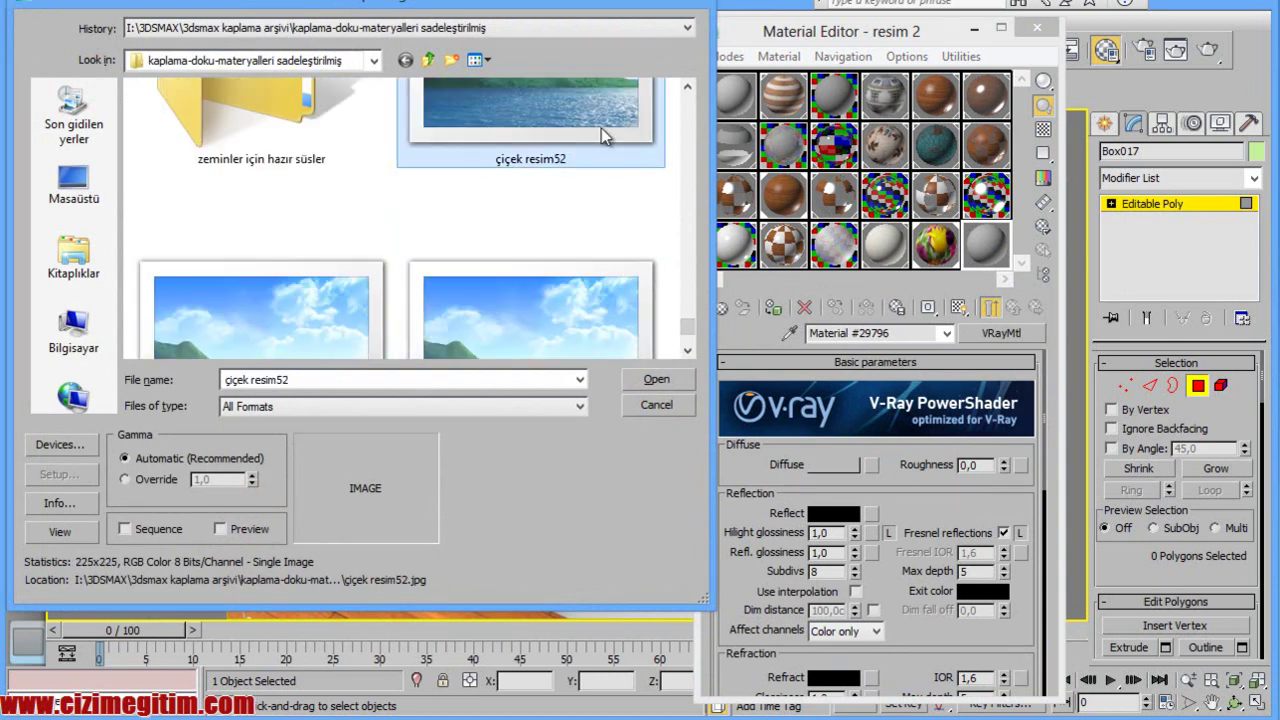
pyautogui.doubleClick(601, 128)
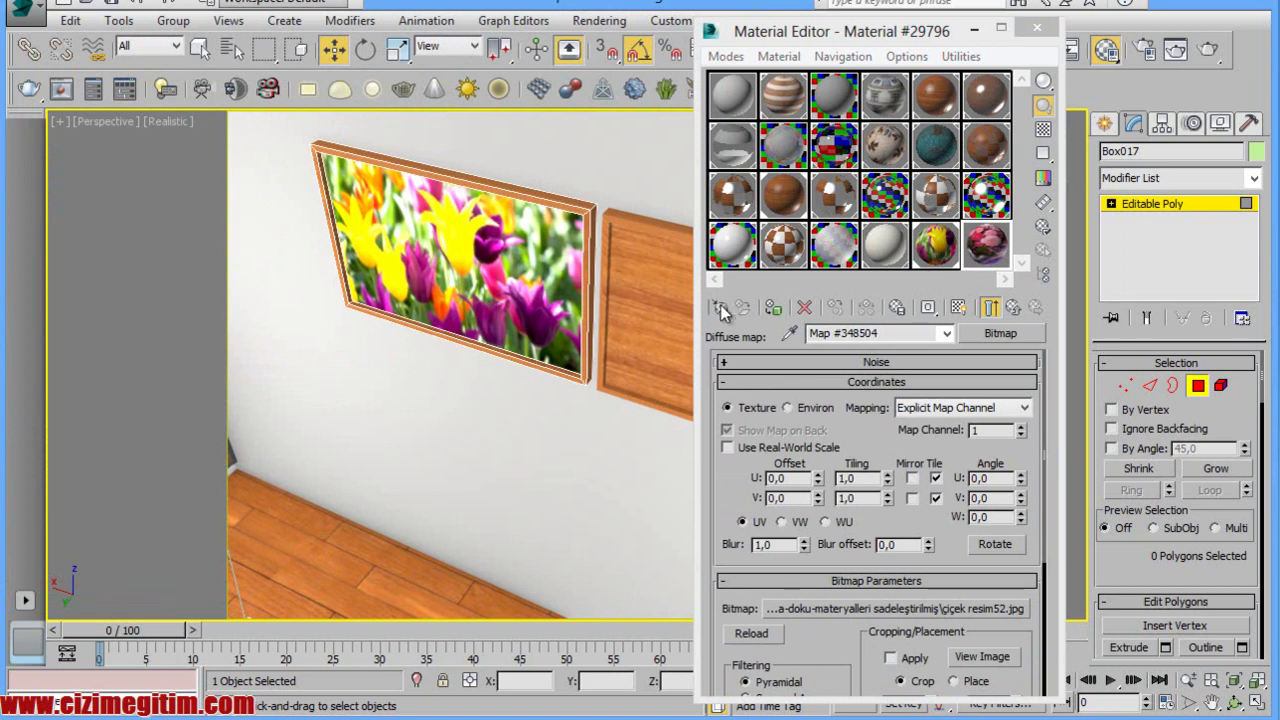
# Select the right wooden frame, Box018, and enter Polygon mode to pick its inner face.
pyautogui.click(460, 250)
pyautogui.keyDown('alt'); pyautogui.moveTo(460, 250); pyautogui.dragTo(484, 268, button='middle'); pyautogui.keyUp('alt')
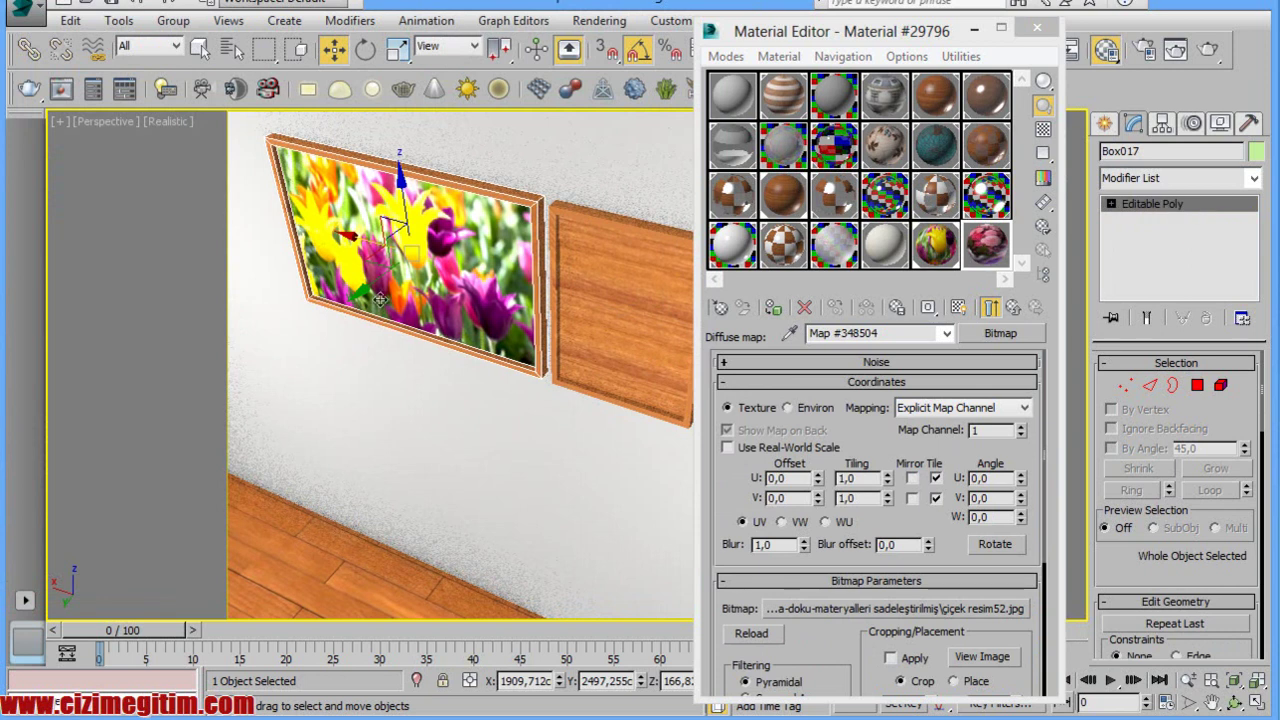
pyautogui.click(597, 311)
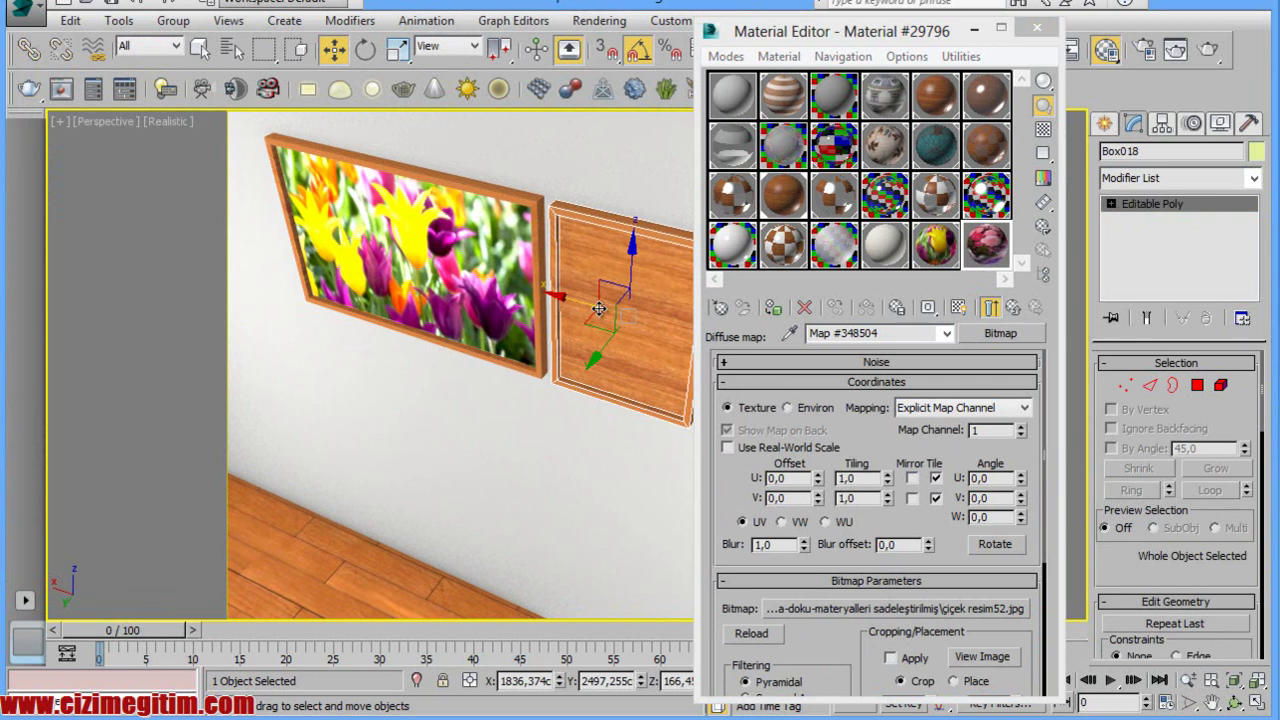
pyautogui.press('4')
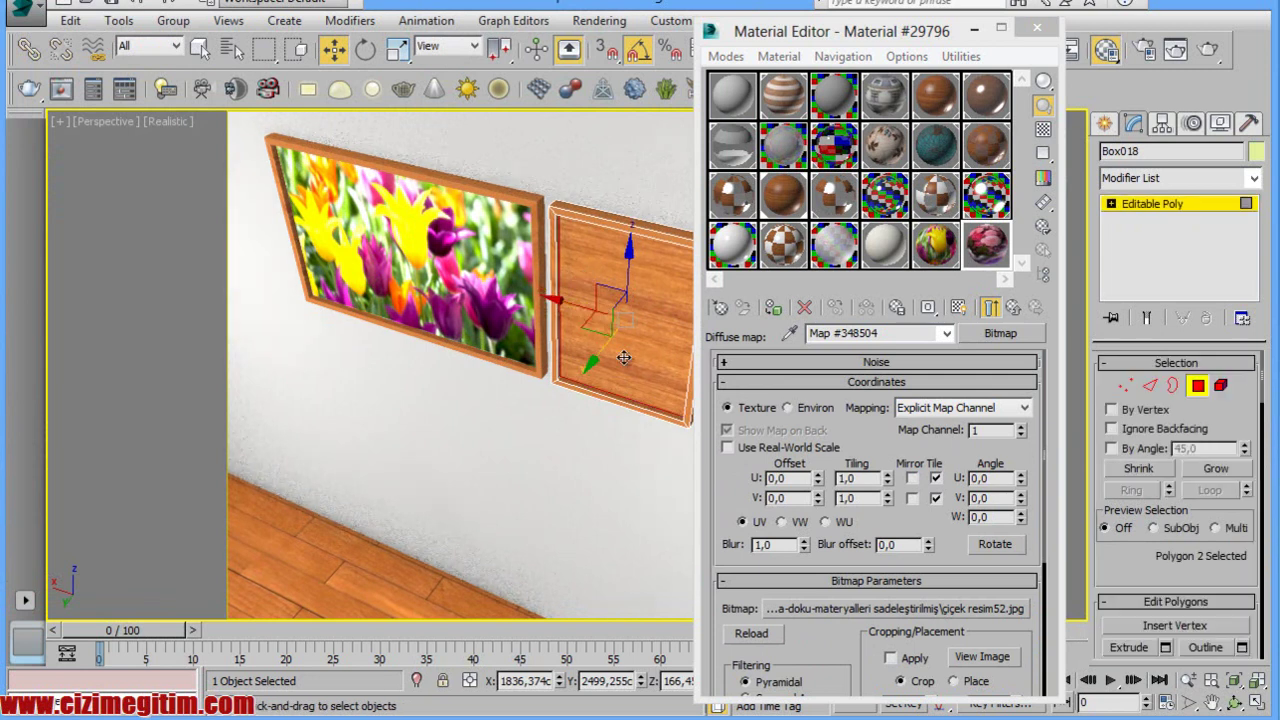
# Assign the 'çiçek resim52' bouquet material to that face and show it shaded in the viewport.
pyautogui.click(940, 290)
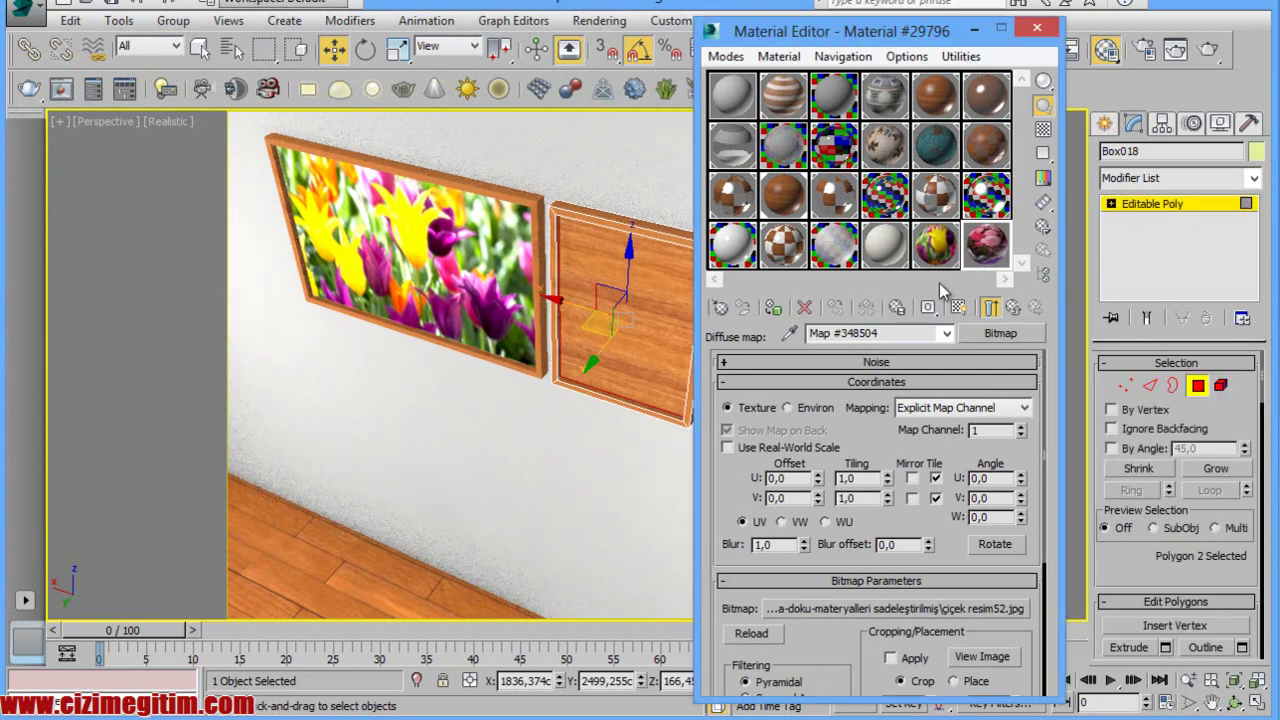
pyautogui.click(773, 307)
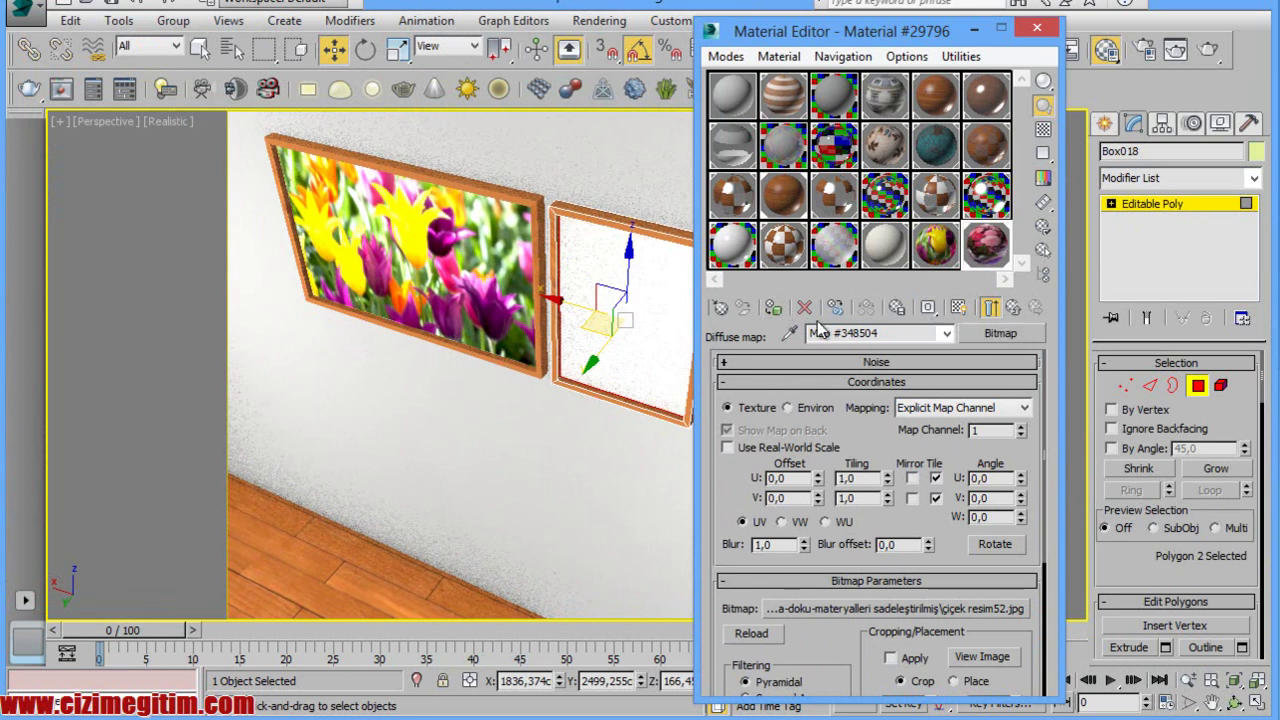
pyautogui.click(957, 308)
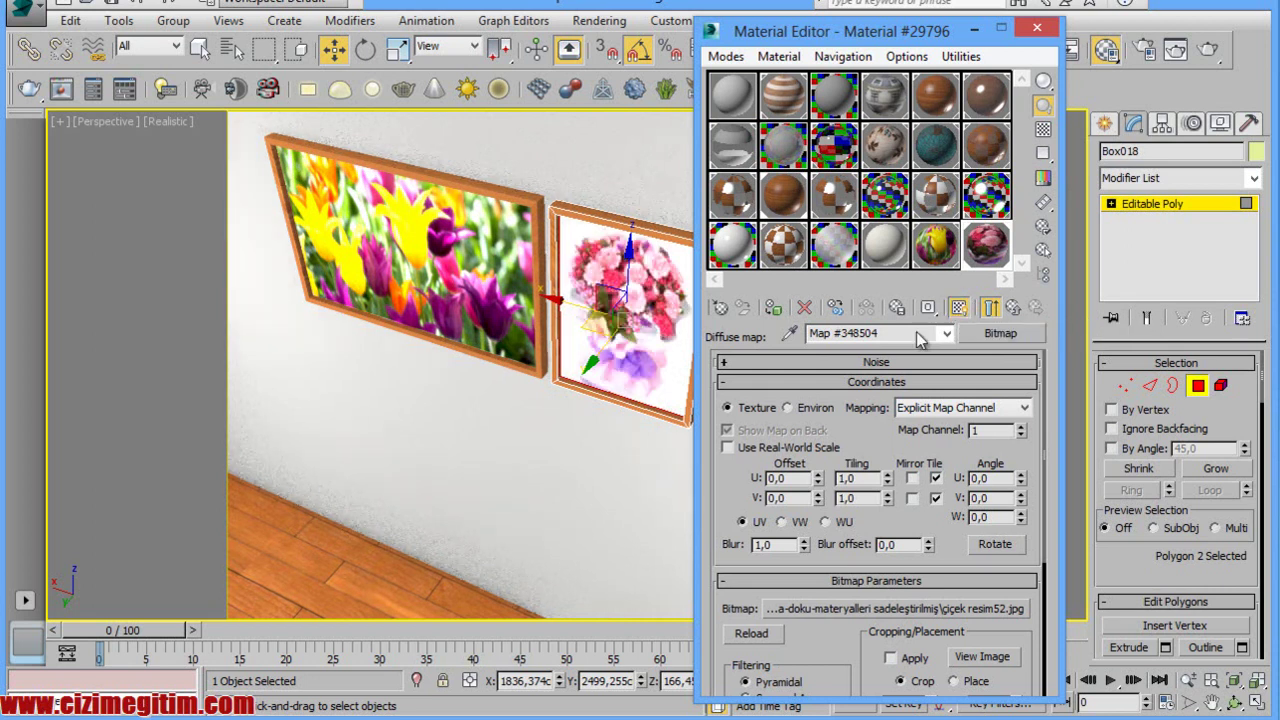
pyautogui.click(361, 454)
# Zoom out, pan and orbit to look down on the bedroom with both flower-picture frames visible.
pyautogui.scroll(-2, 385, 494)
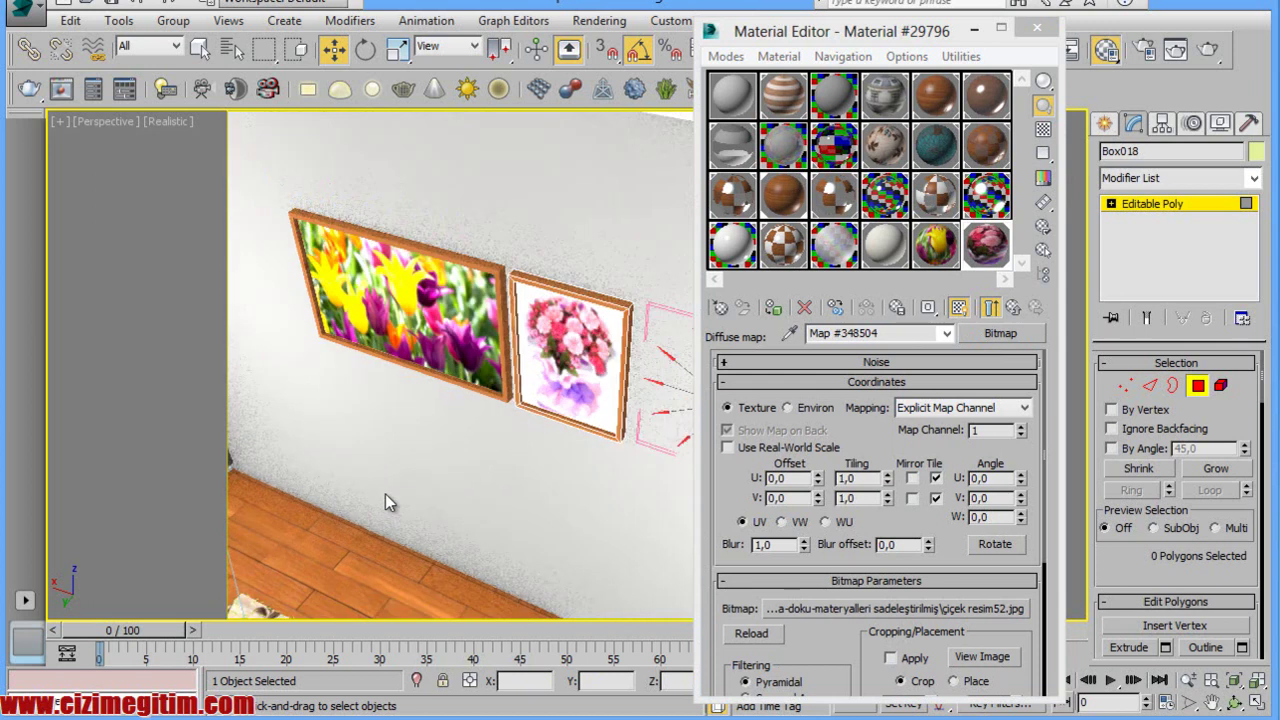
pyautogui.keyDown('alt'); pyautogui.moveTo(385, 494); pyautogui.dragTo(530, 313, button='middle'); pyautogui.keyUp('alt')
pyautogui.scroll(-2, 531, 316)
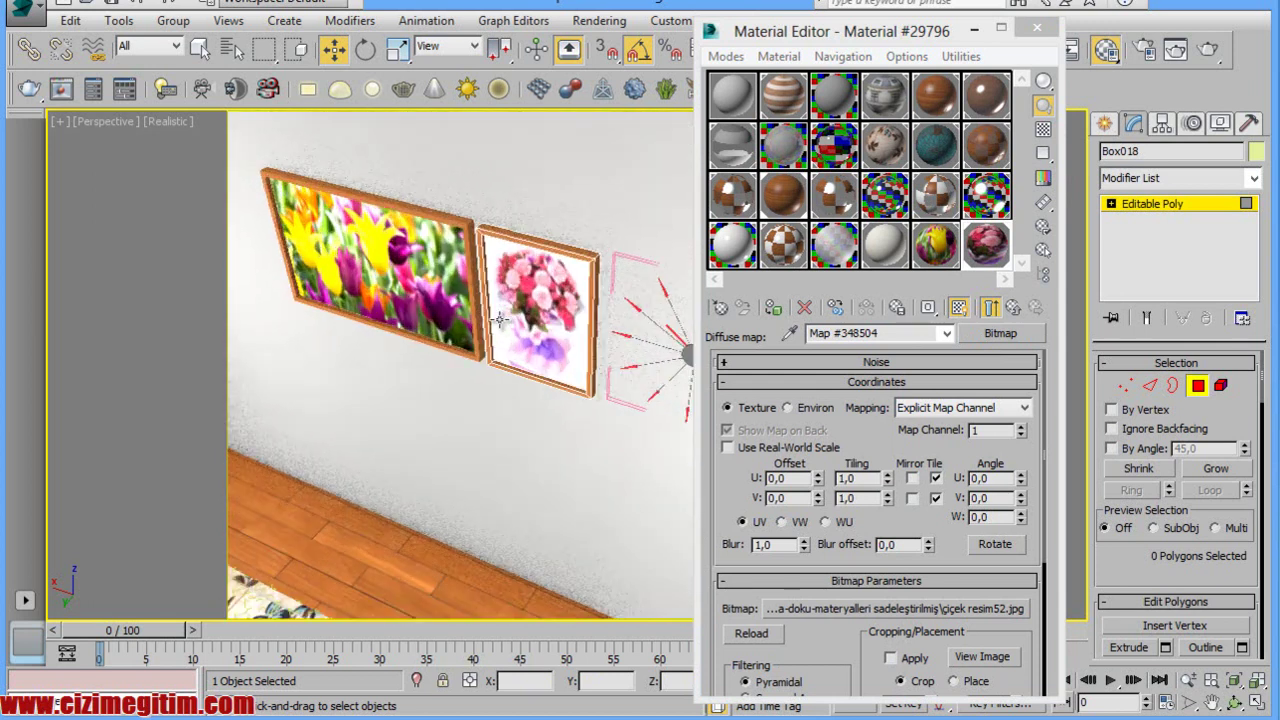
pyautogui.scroll(-2, 520, 330)
pyautogui.scroll(-2, 500, 345)
pyautogui.scroll(-1, 482, 360)
pyautogui.scroll(4, 482, 352)
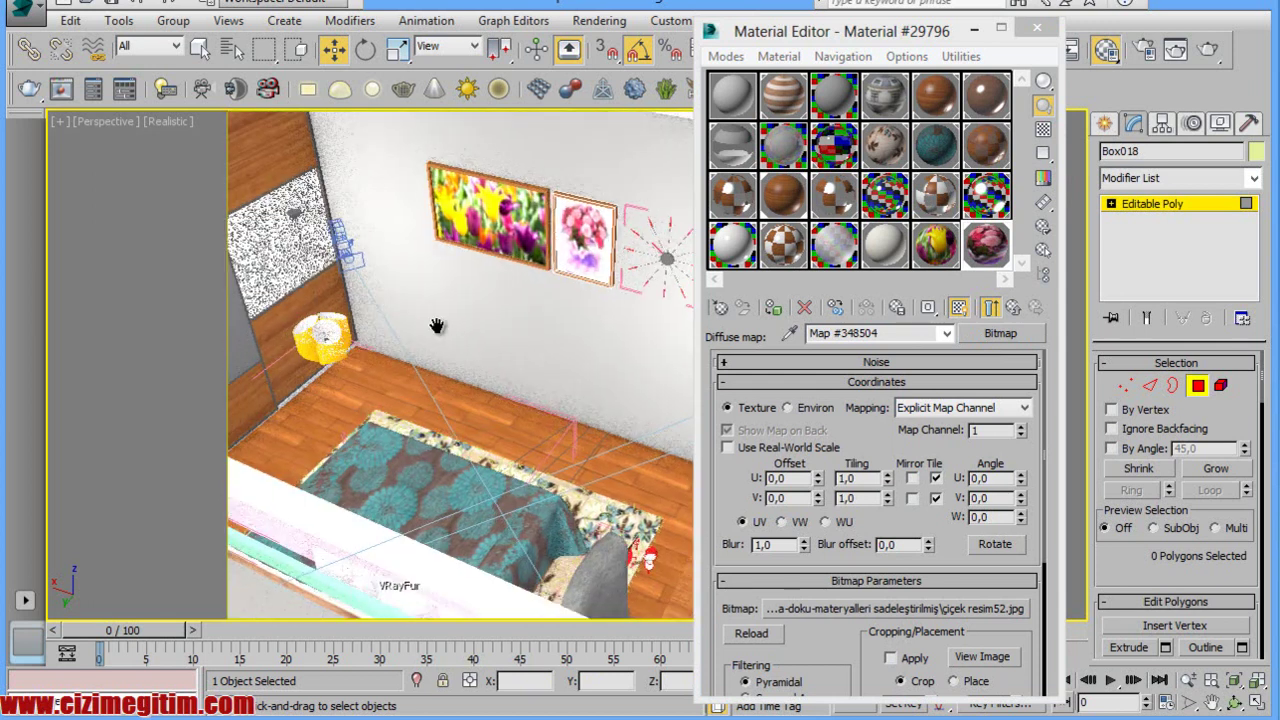
pyautogui.moveTo(559, 370); pyautogui.dragTo(607, 394, button='middle')
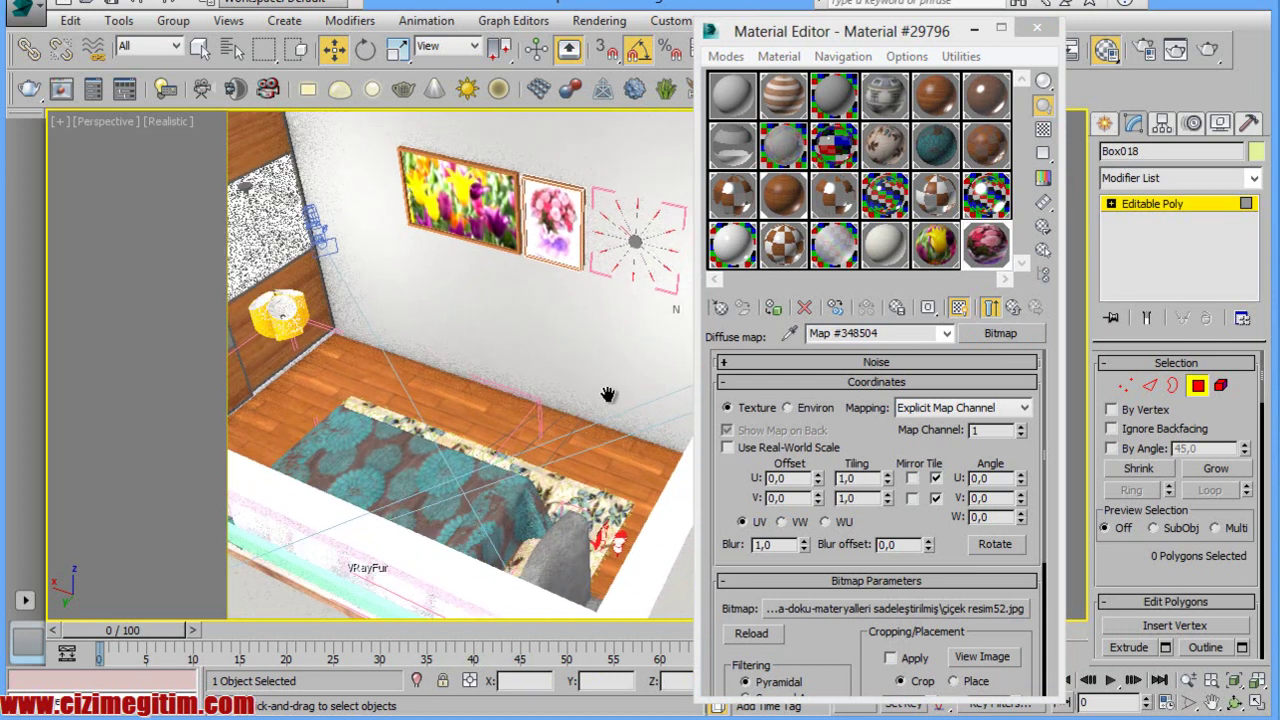
pyautogui.click(1234, 703)
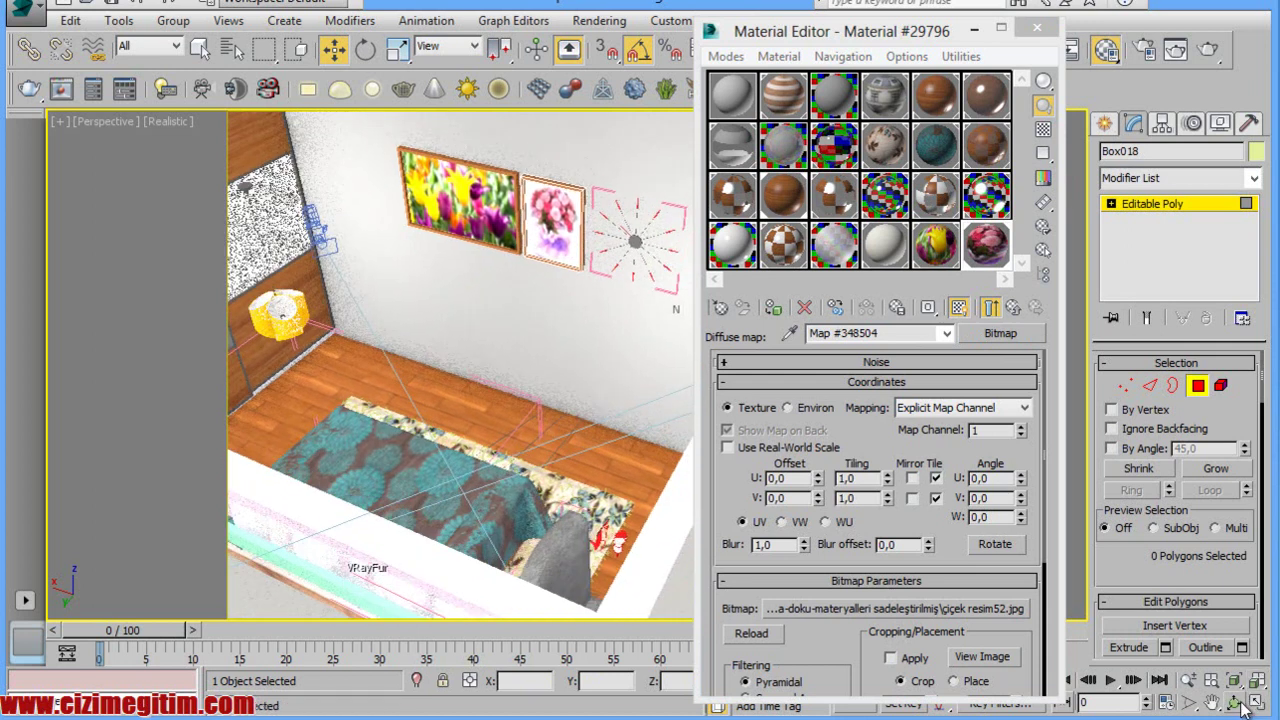